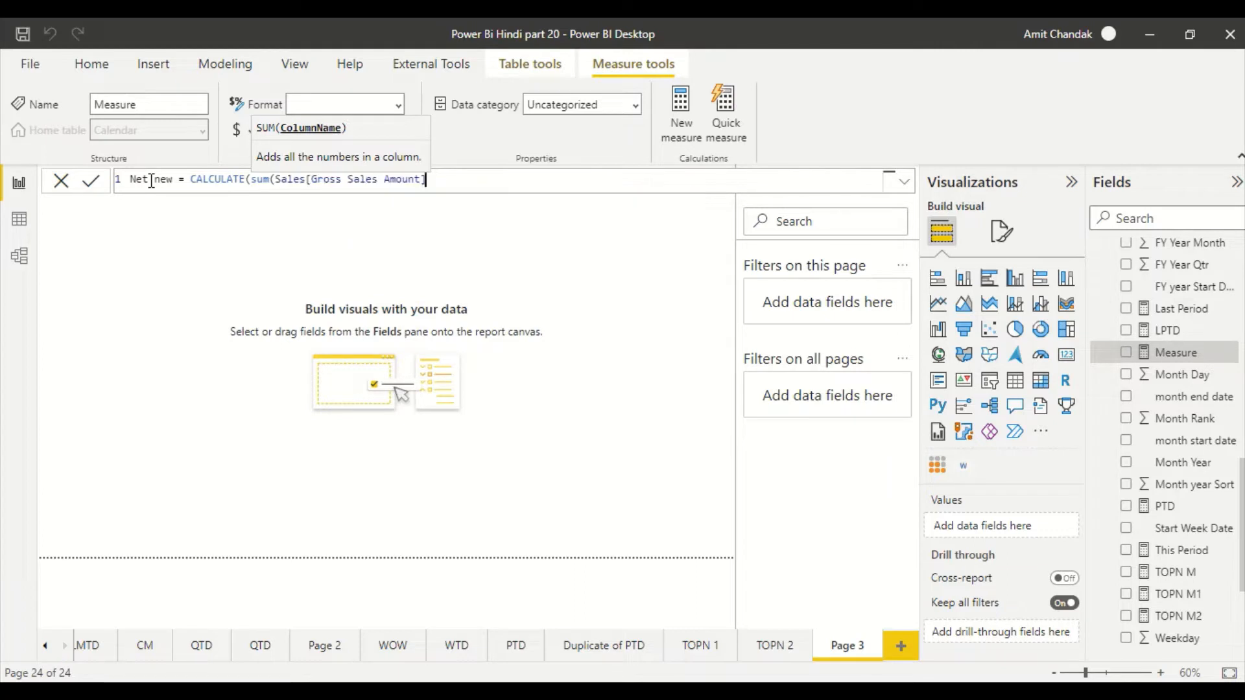
Complete and commit the measure Net new = CALCULATE(sum(Sales[Gross Sales Amount]) - [Discount]).
{"action": "type", "text": ") - s"}
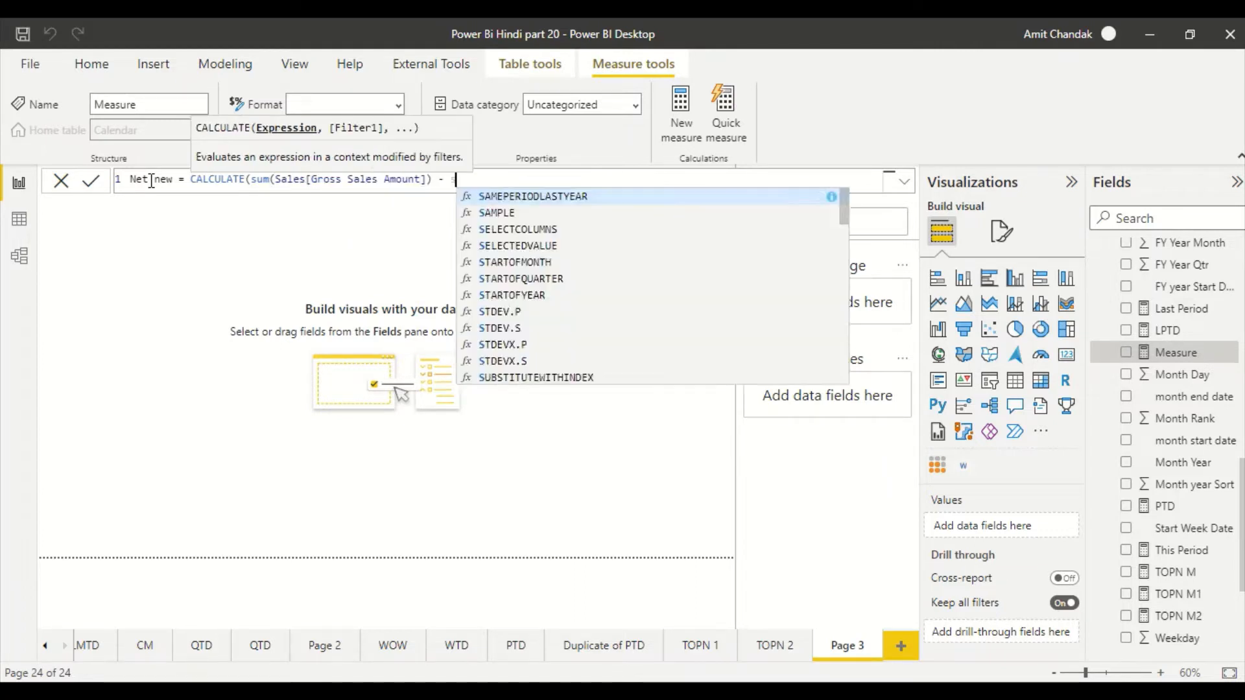
{"action": "type", "text": "um(dis"}
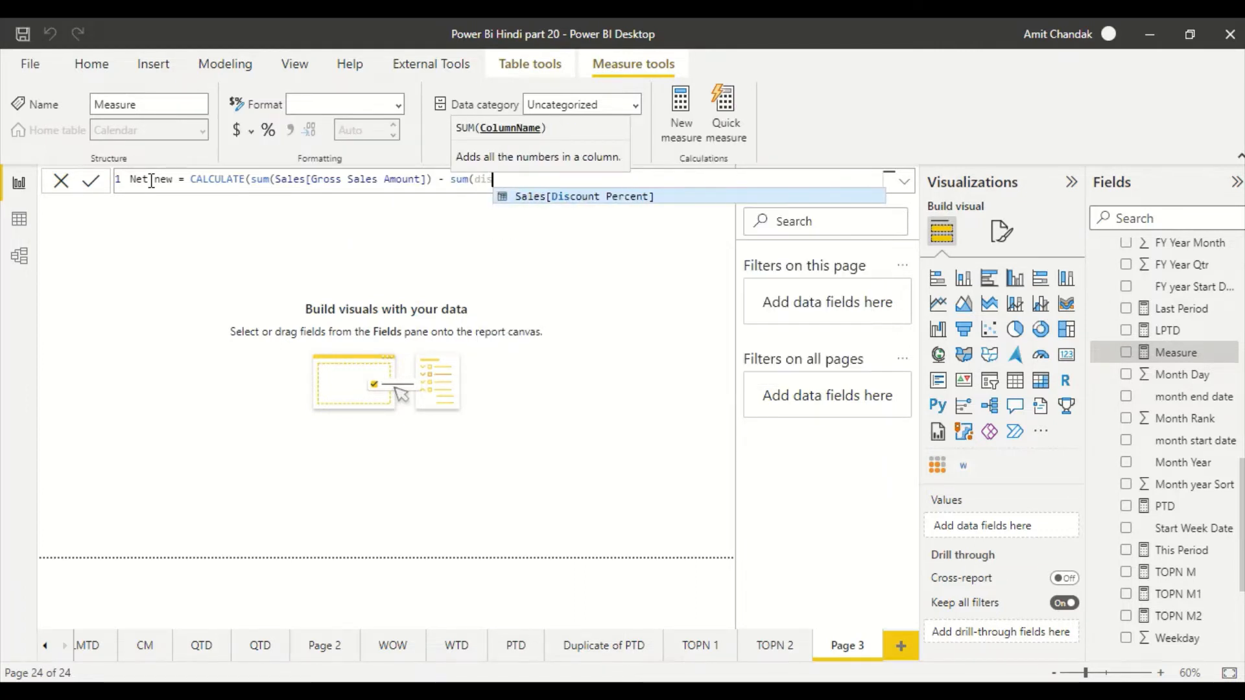
{"action": "key", "text": "BackSpace"}
{"action": "key", "text": "BackSpace"}
{"action": "key", "text": "BackSpace"}
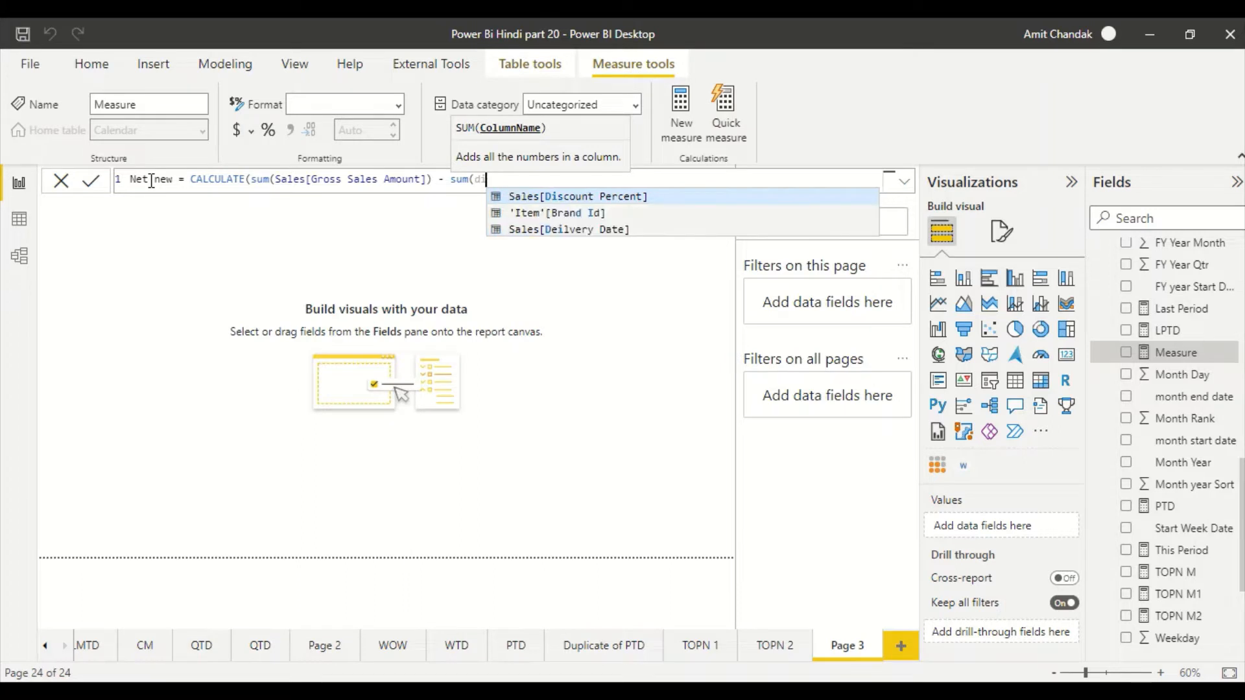
{"action": "key", "text": "BackSpace"}
{"action": "key", "text": "BackSpace"}
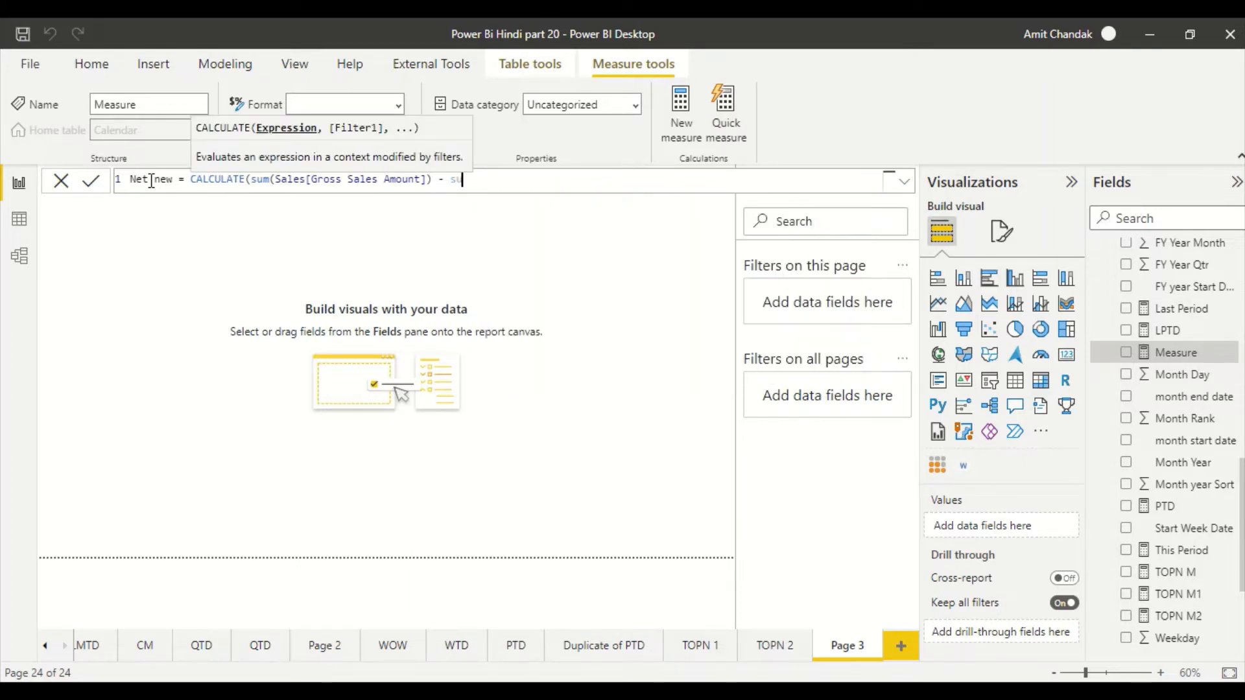
{"action": "type", "text": "[dis"}
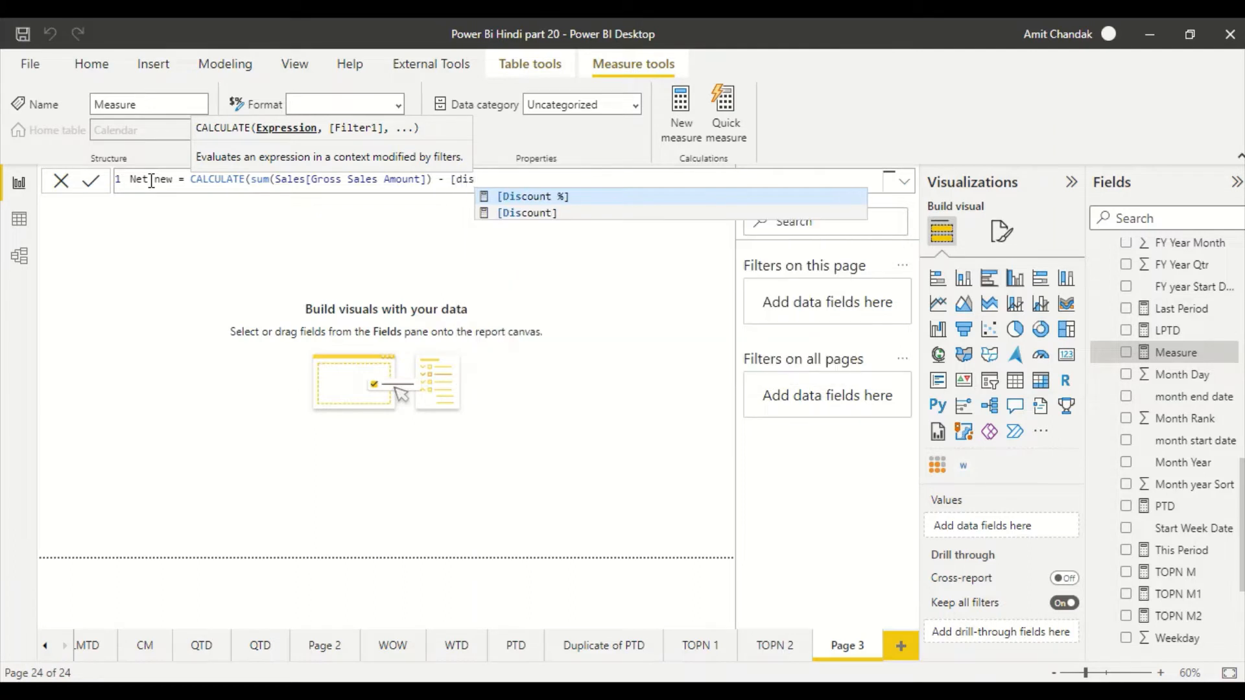
{"action": "key", "text": "Down"}
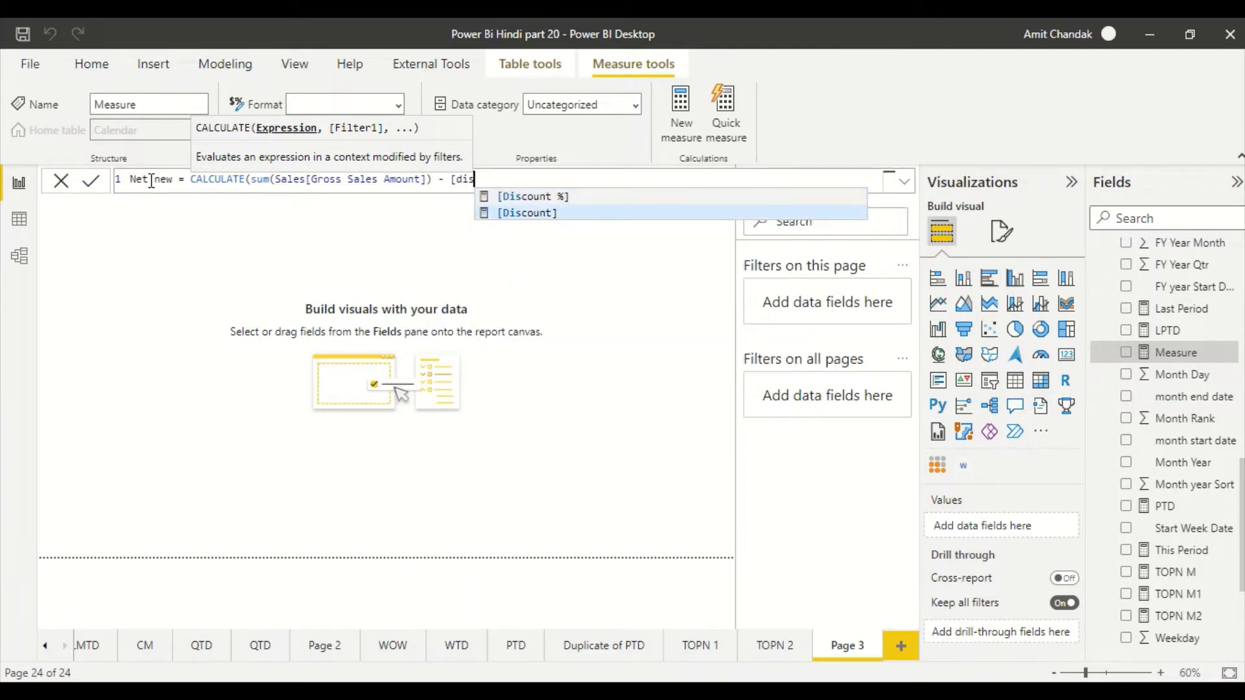
{"action": "key", "text": "Tab"}
{"action": "type", "text": ")"}
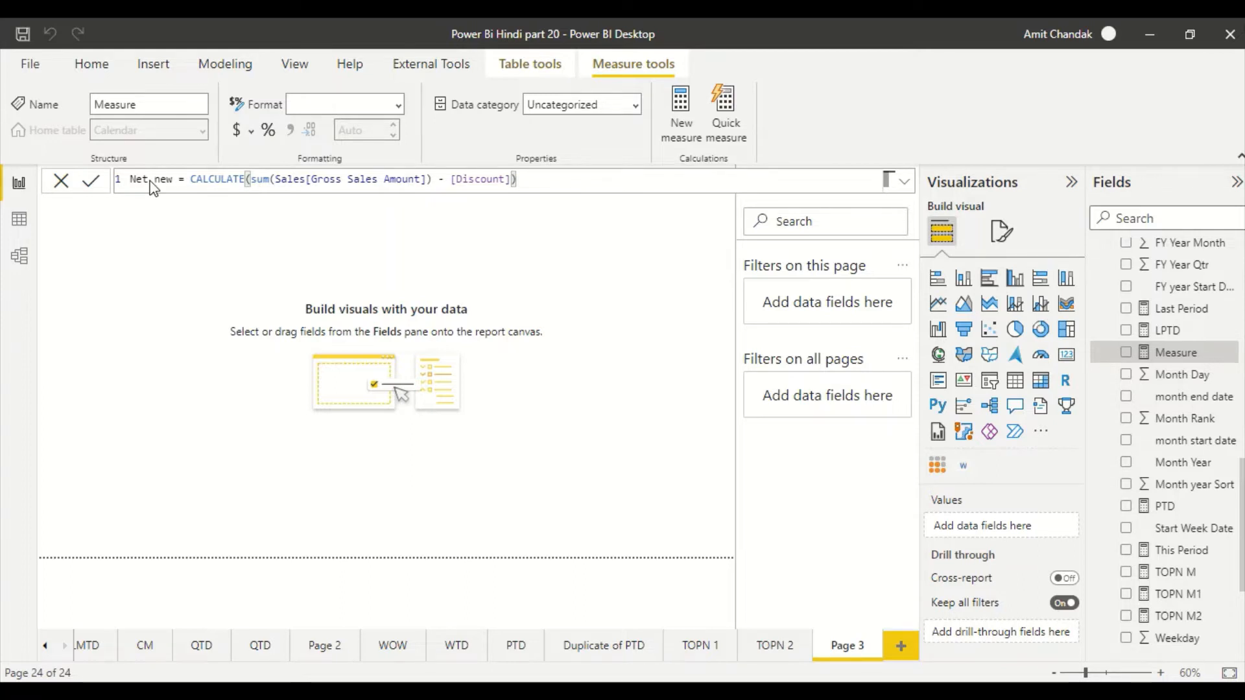
{"action": "key", "text": "Return"}
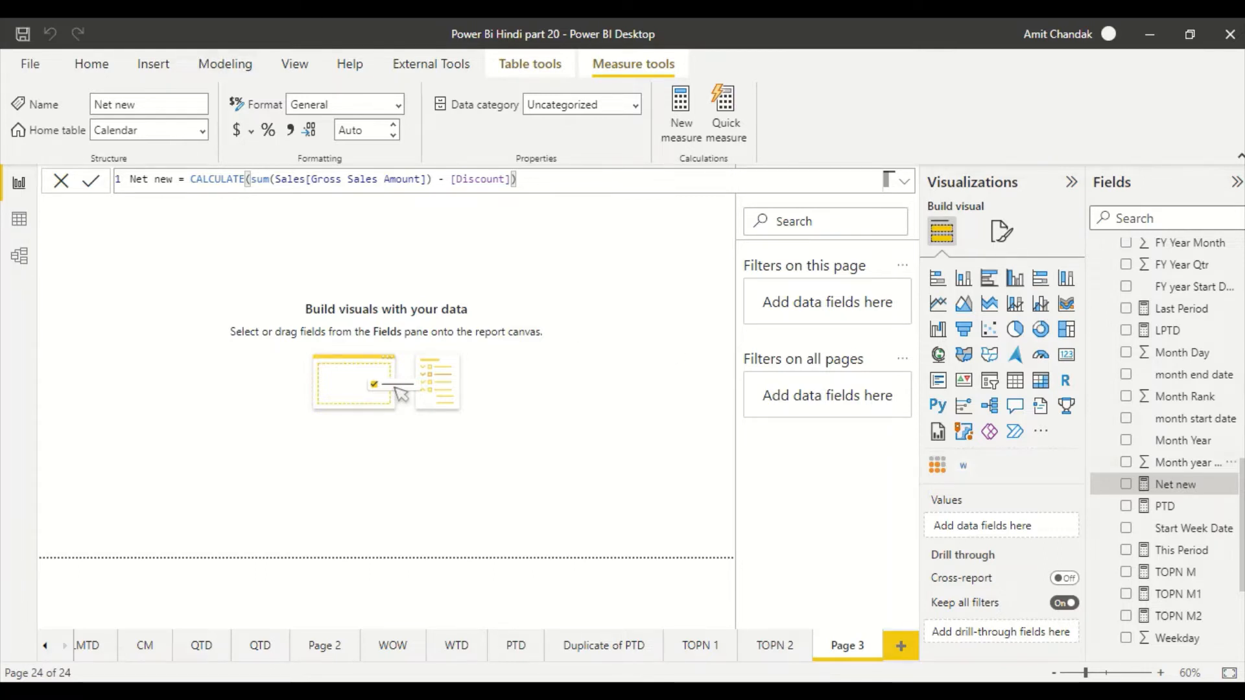
Create a table visual on Page 3 with the Brand field from the Item table.
{"action": "scroll", "coordinate": [1129, 285], "scroll_direction": "up", "scroll_amount": 10}
{"action": "scroll", "coordinate": [1128, 285], "scroll_direction": "up", "scroll_amount": 4}
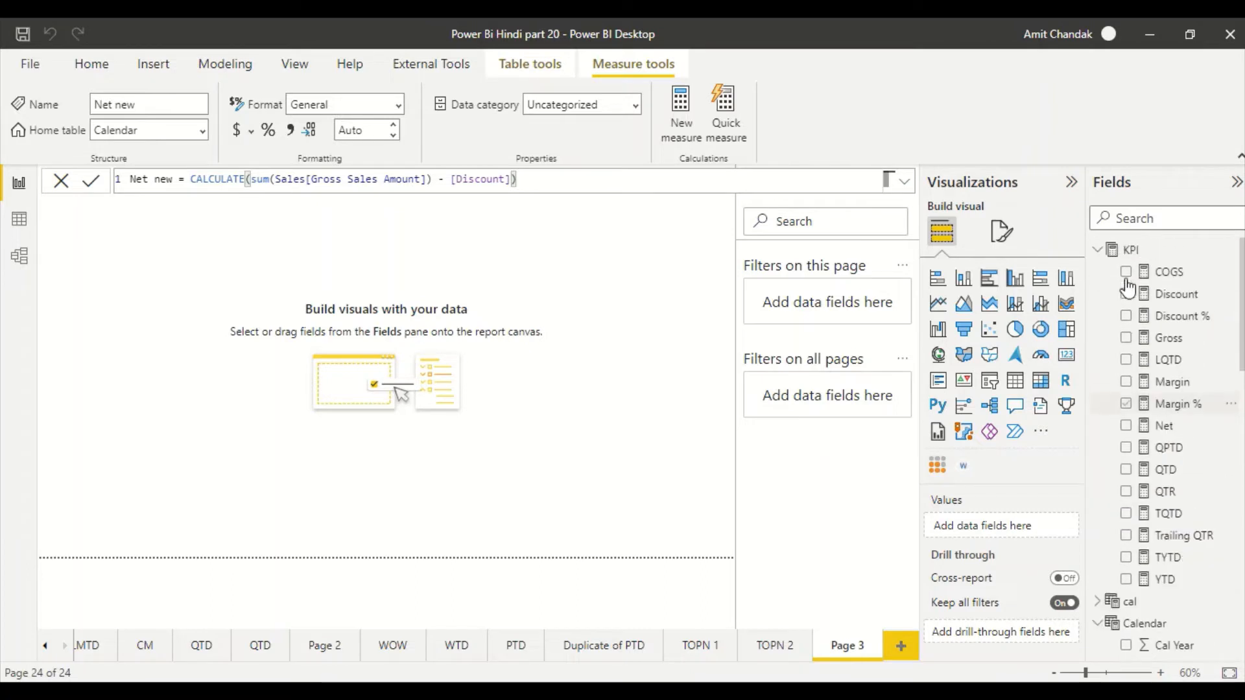
{"action": "left_click", "coordinate": [1097, 250]}
{"action": "left_click", "coordinate": [1097, 295]}
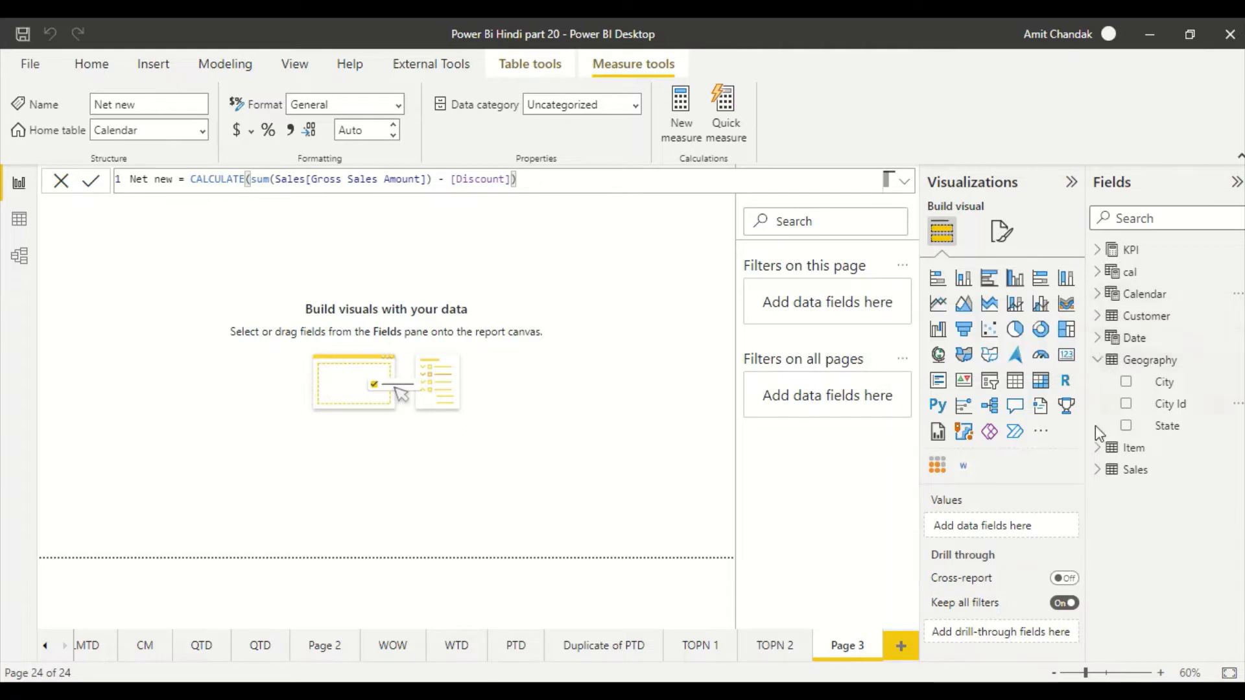
{"action": "left_click", "coordinate": [1097, 448]}
{"action": "left_click_drag", "start_coordinate": [1159, 477], "coordinate": [192, 359]}
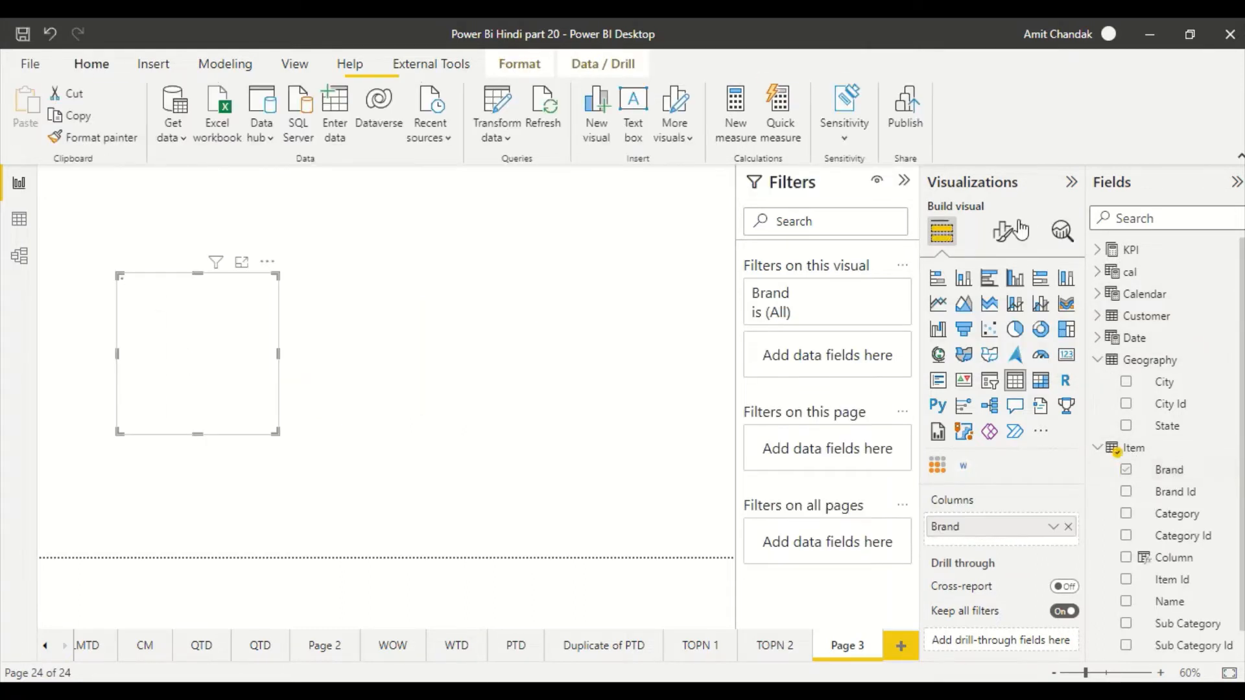
Add the Net new and Net measures to the Brand table and enlarge the visual to show all brands.
{"action": "left_click", "coordinate": [1158, 218]}
{"action": "type", "text": "net"}
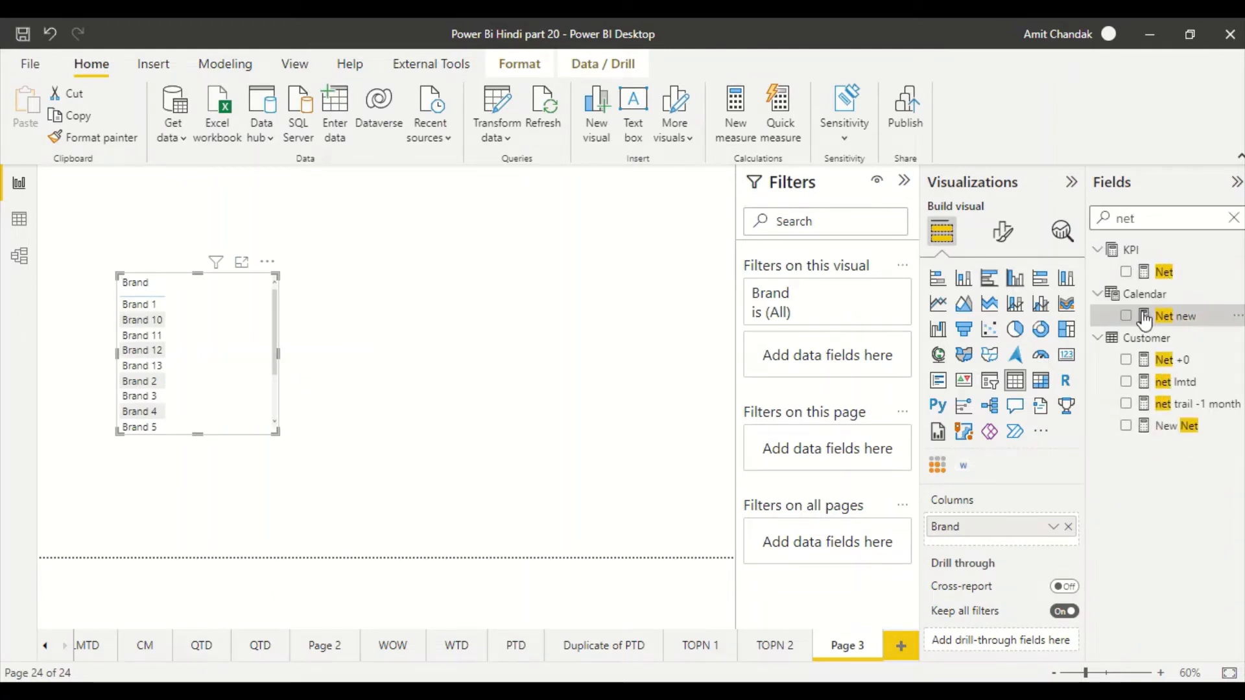
{"action": "left_click_drag", "start_coordinate": [1144, 318], "coordinate": [214, 343]}
{"action": "left_click_drag", "start_coordinate": [276, 430], "coordinate": [406, 578]}
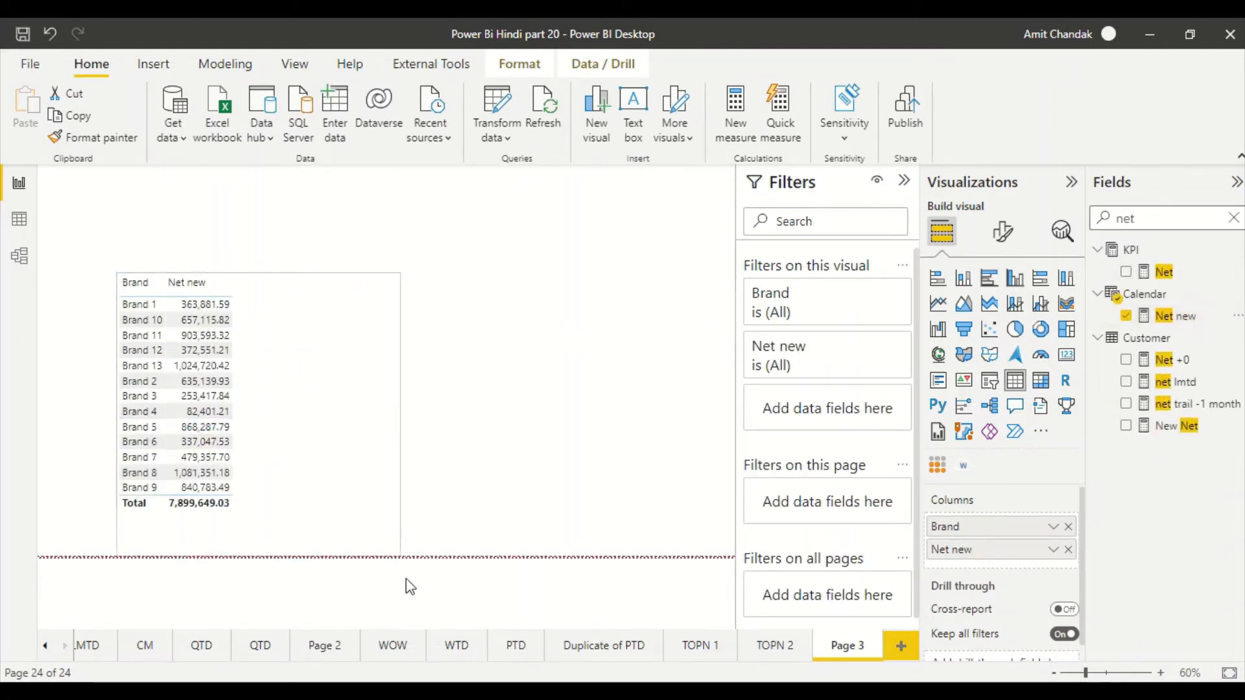
{"action": "left_click_drag", "start_coordinate": [1164, 272], "coordinate": [372, 326]}
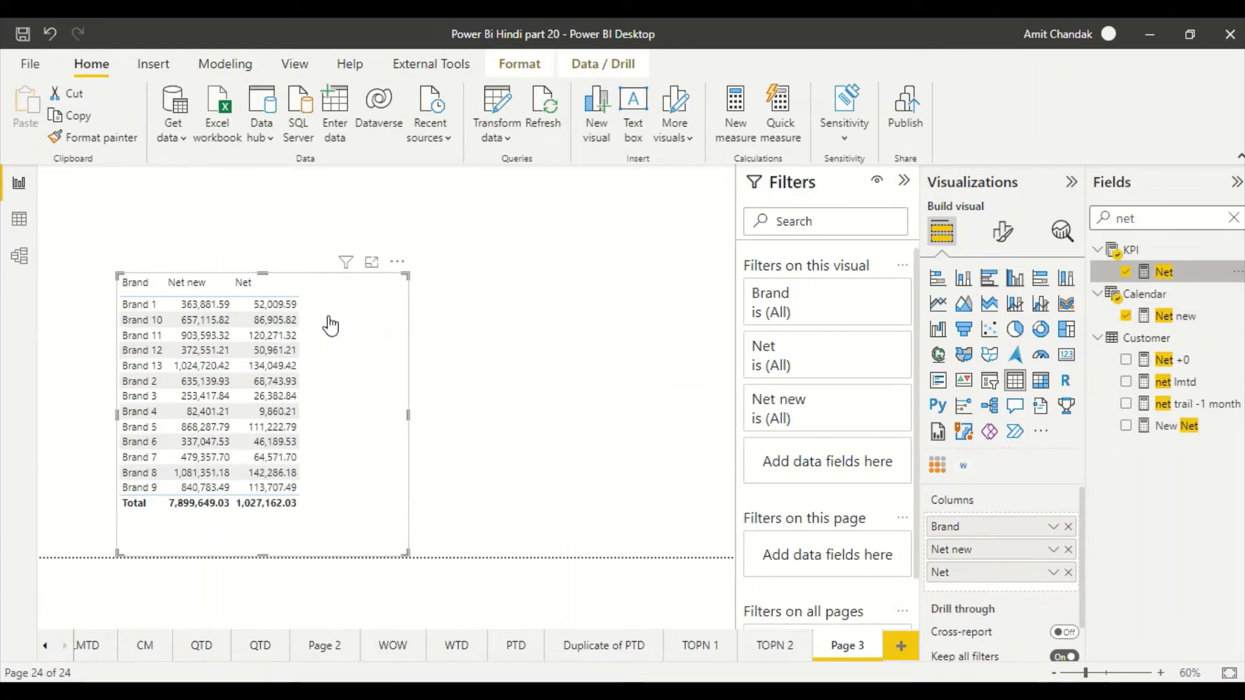
Compare the formulas of the Net and Net new measures.
{"action": "left_click", "coordinate": [1165, 275]}
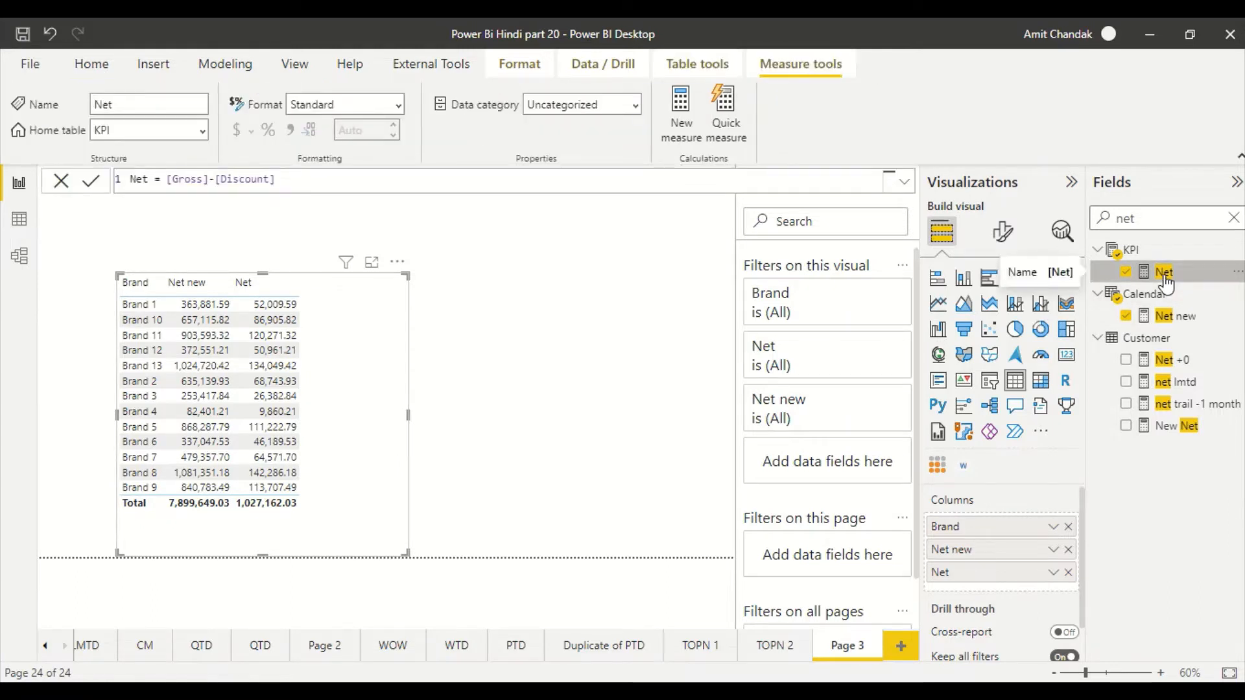
{"action": "left_click", "coordinate": [1171, 326]}
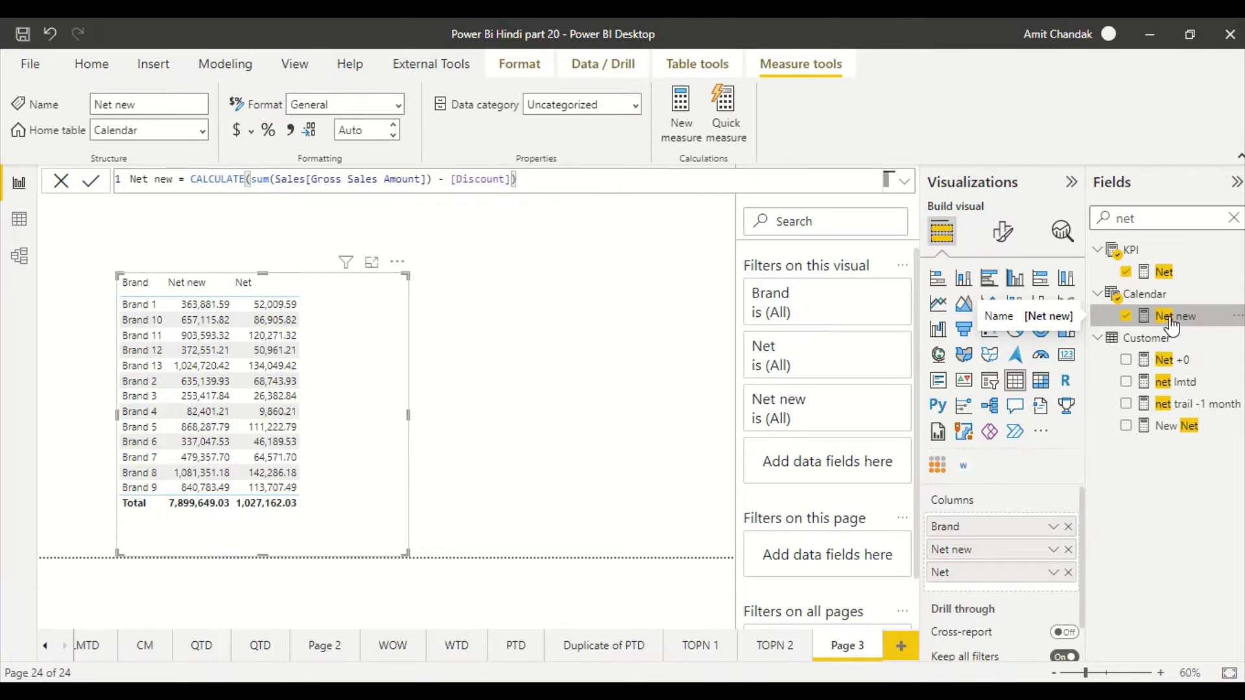
{"action": "left_click", "coordinate": [1171, 282]}
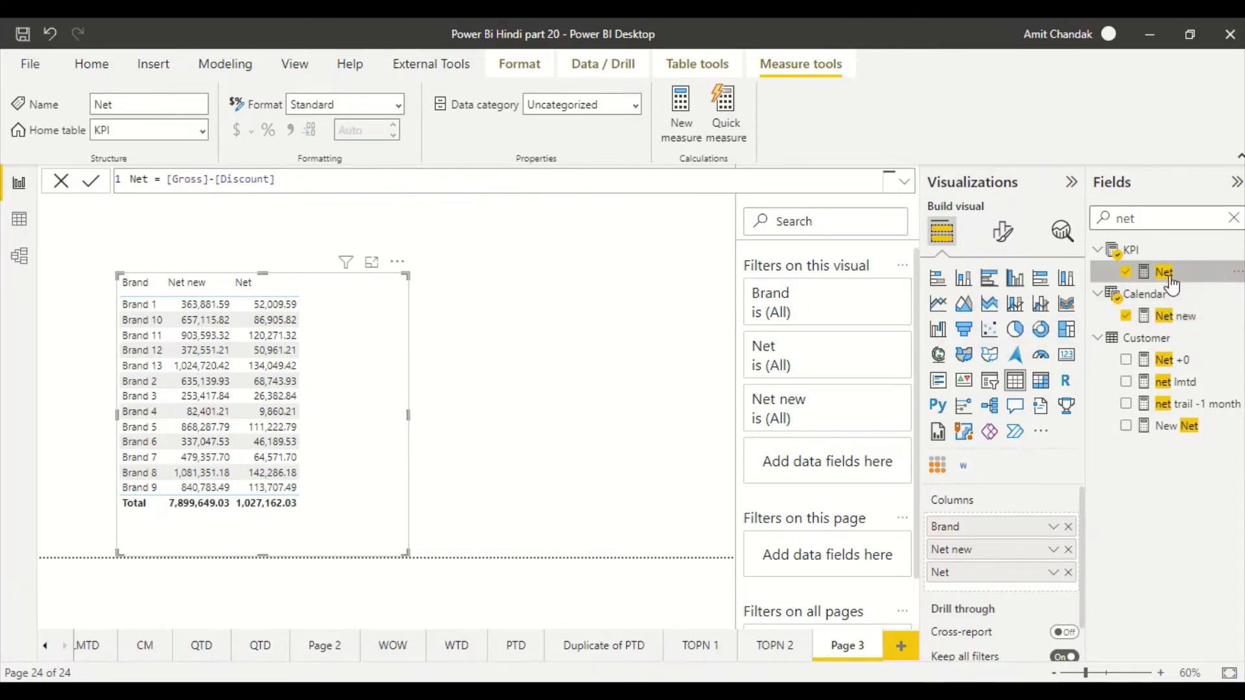
Add the Gross measure to the Brand table and format it with a thousands separator.
{"action": "double_click", "coordinate": [1146, 219]}
{"action": "type", "text": "gro"}
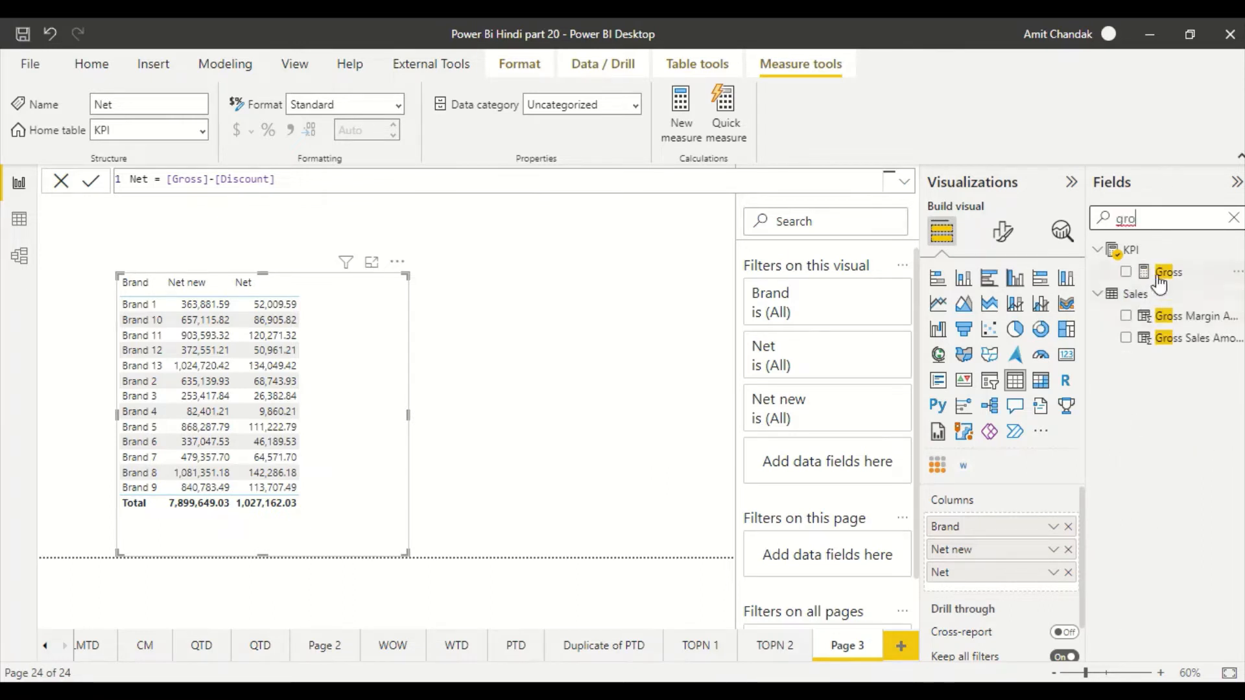
{"action": "left_click_drag", "start_coordinate": [1167, 272], "coordinate": [364, 361]}
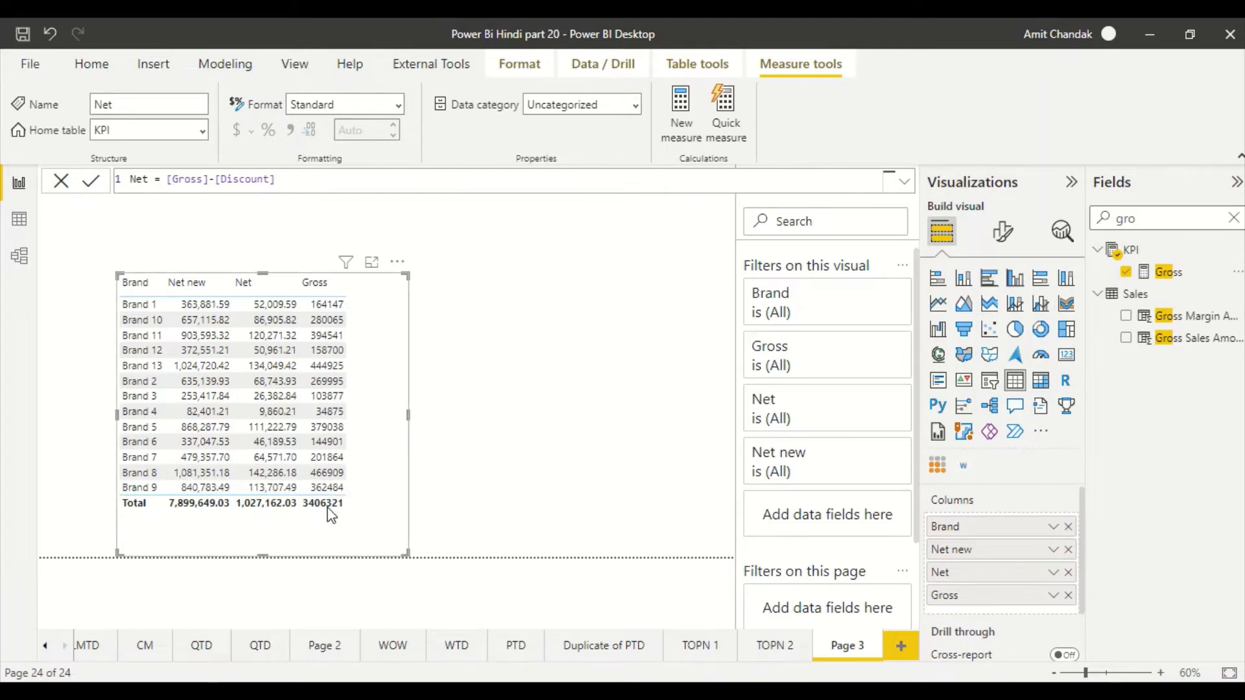
{"action": "left_click", "coordinate": [1192, 272]}
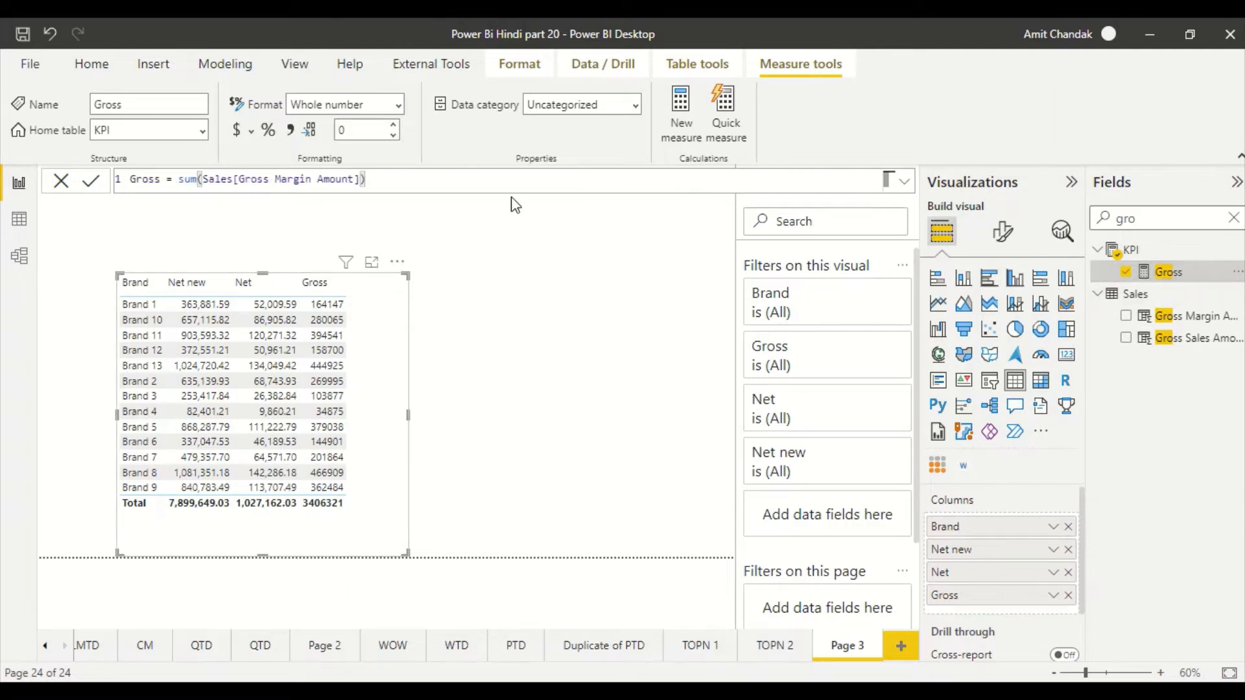
{"action": "left_click", "coordinate": [286, 136]}
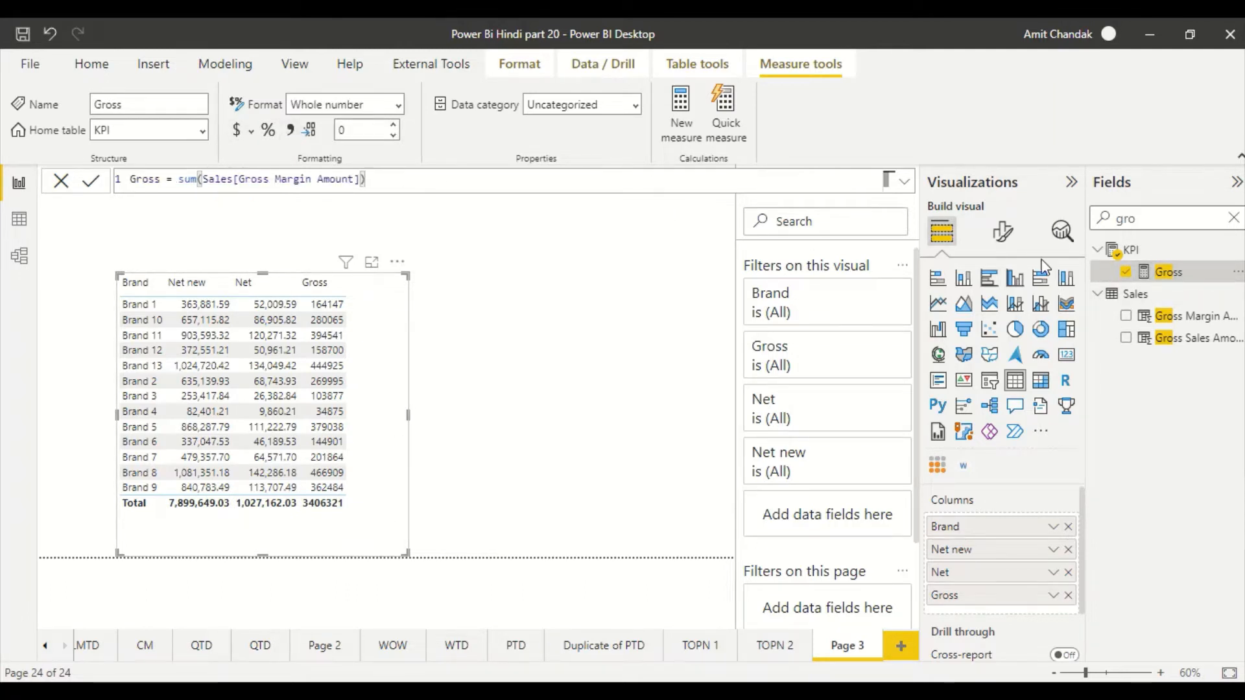
Find the Discount measure in the KPI table and add it to the Brand table.
{"action": "double_click", "coordinate": [1126, 219]}
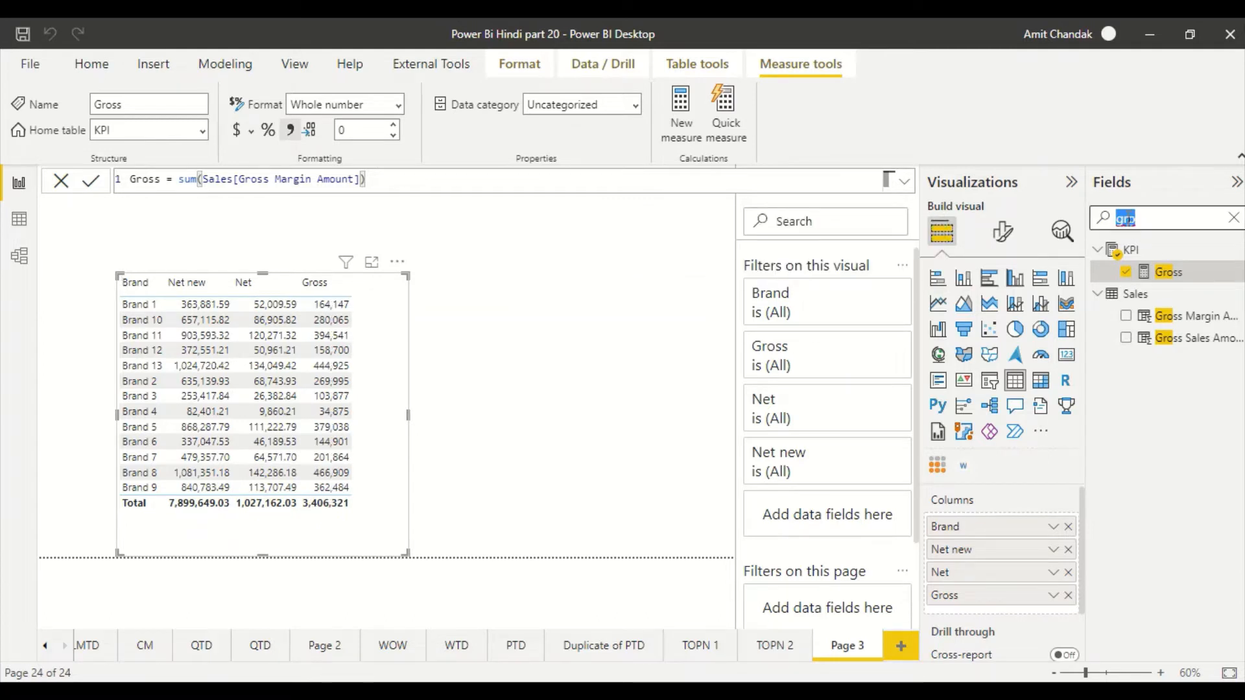
{"action": "type", "text": "Dis"}
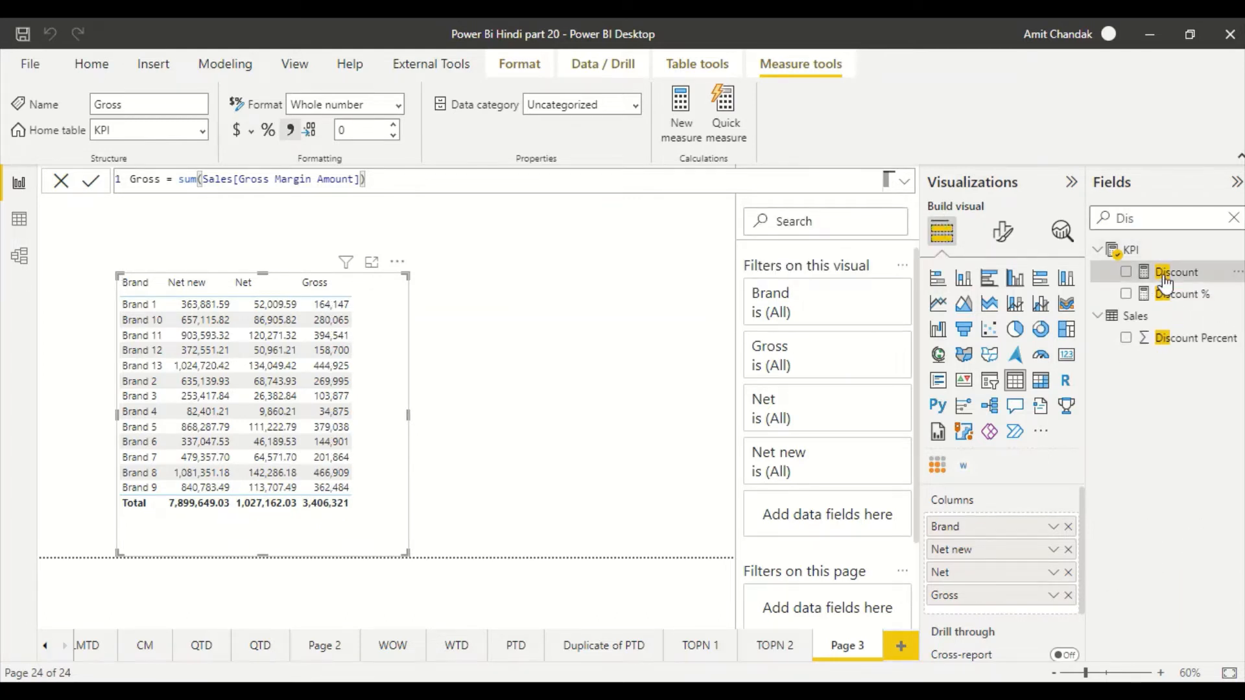
{"action": "left_click_drag", "start_coordinate": [1165, 283], "coordinate": [399, 480]}
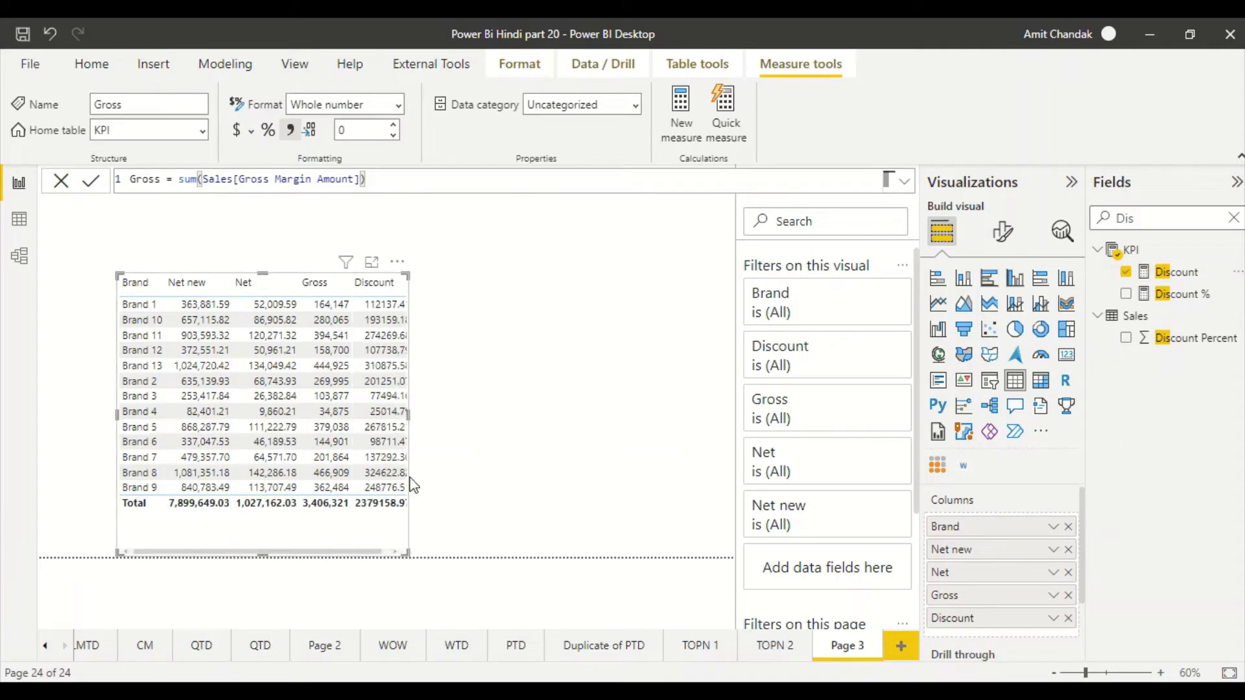
Widen the Brand table so the Discount column fits, and format the Discount measure with a thousands separator.
{"action": "left_click", "coordinate": [415, 424]}
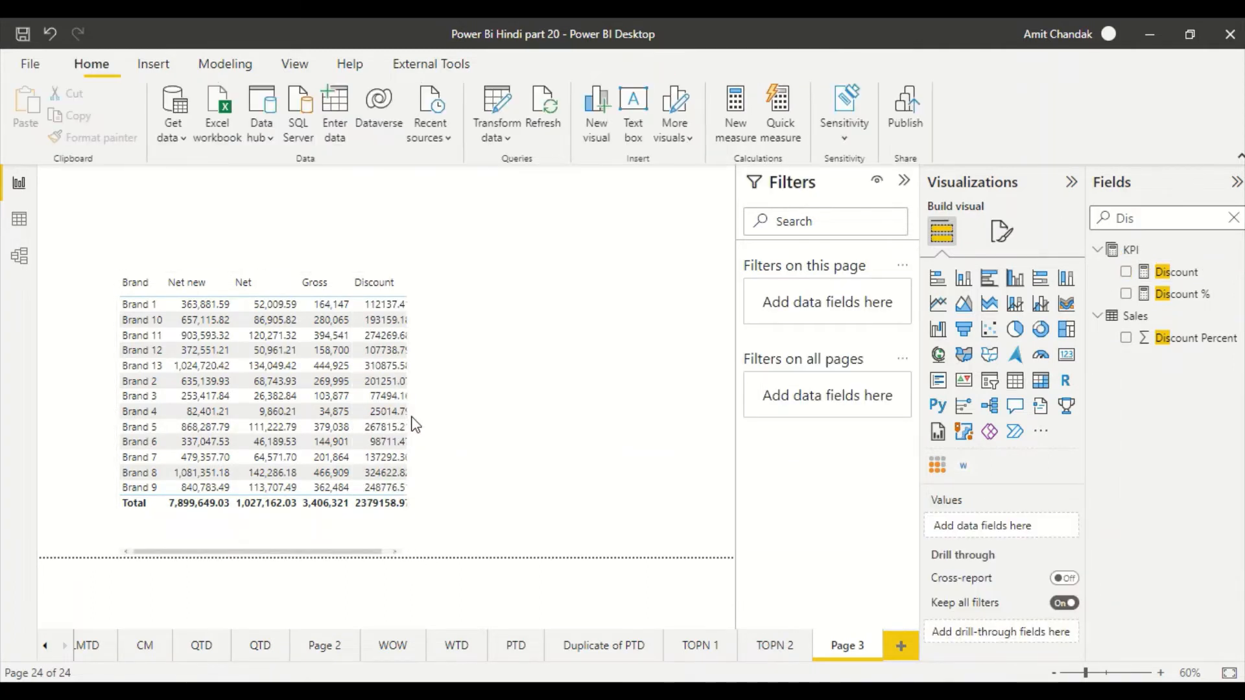
{"action": "left_click", "coordinate": [369, 535]}
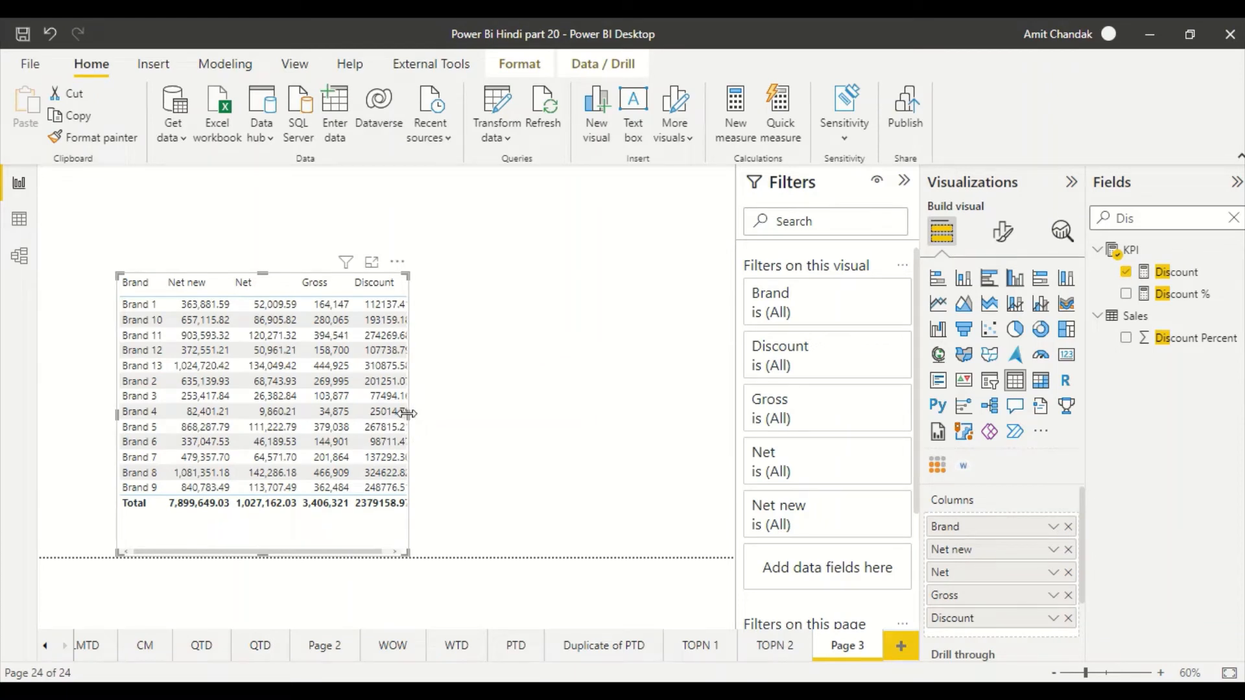
{"action": "left_click_drag", "start_coordinate": [407, 413], "coordinate": [515, 418]}
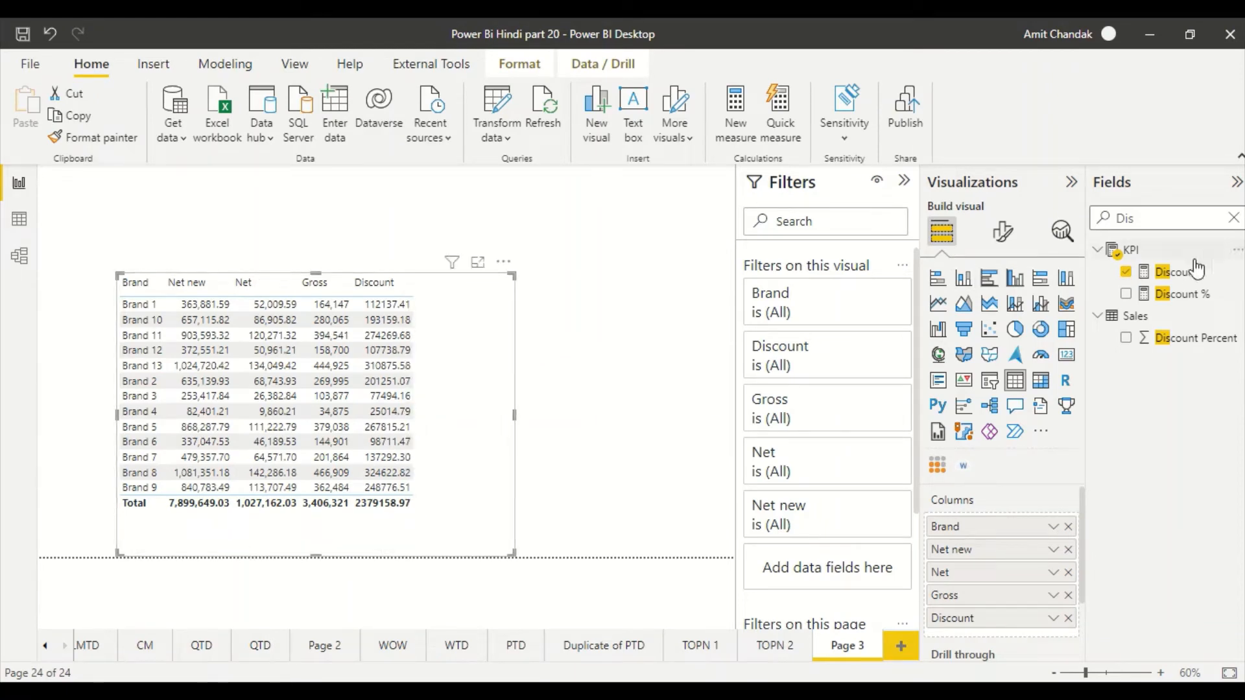
{"action": "left_click", "coordinate": [1175, 272]}
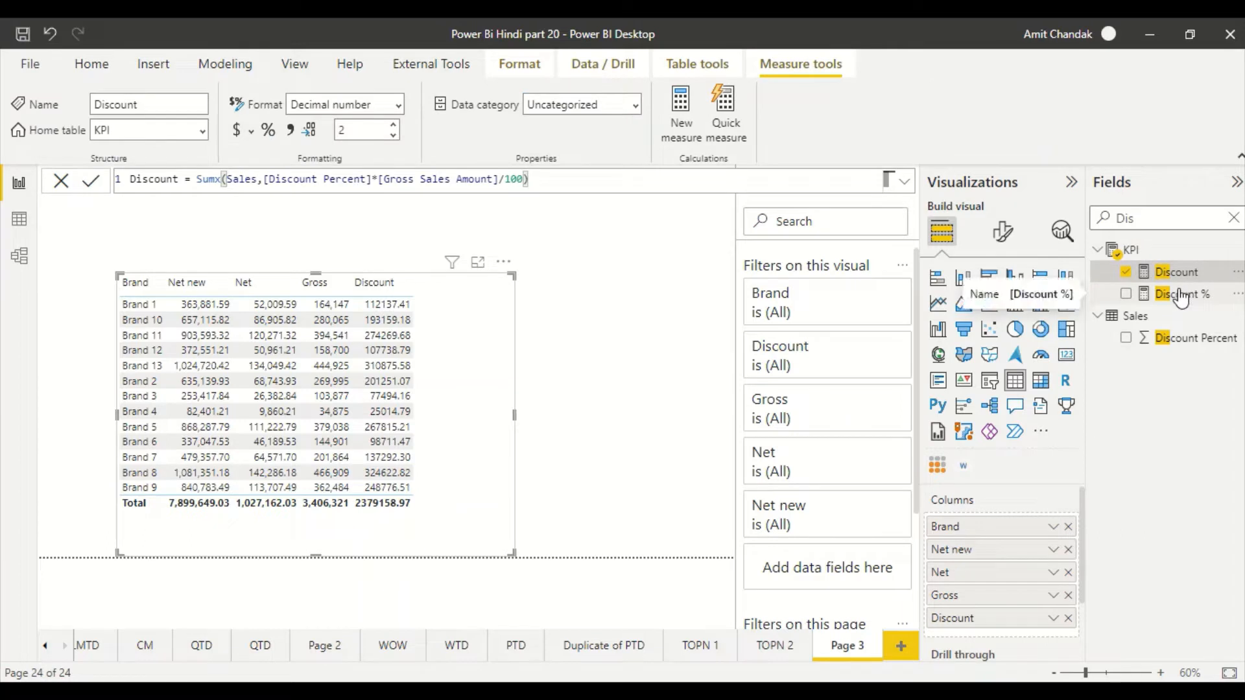
{"action": "left_click", "coordinate": [292, 130]}
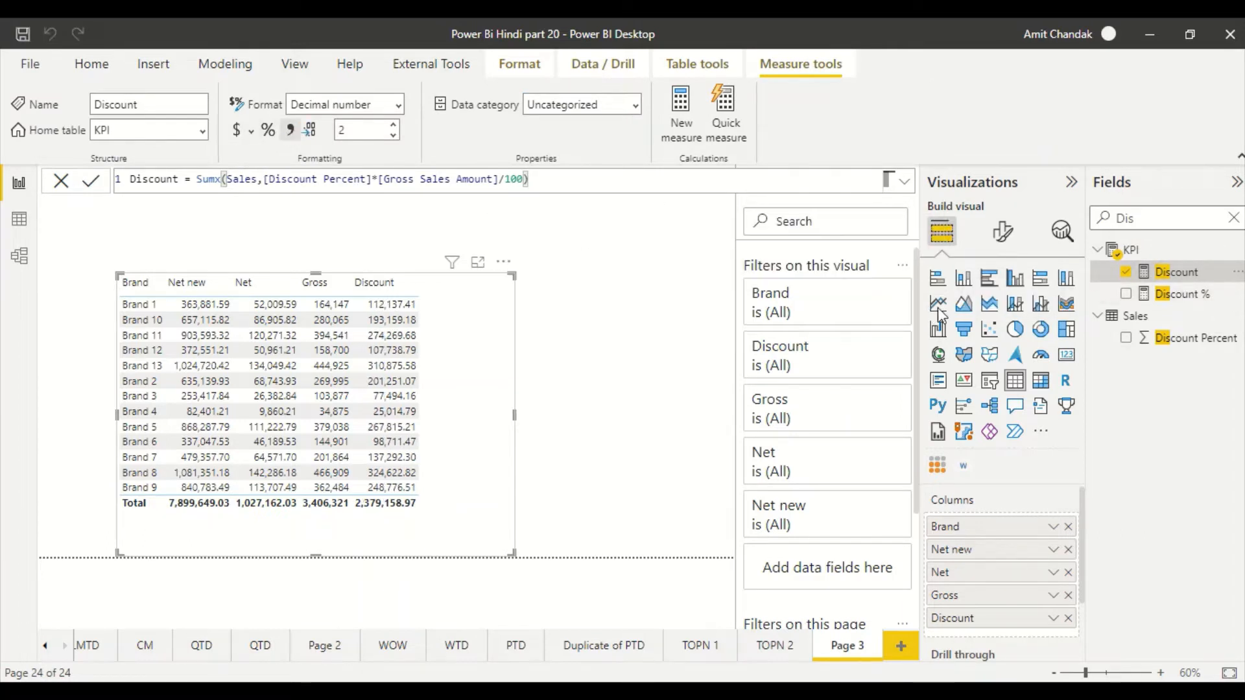
Examine the Net new formula again, focusing on the Sales column it sums.
{"action": "double_click", "coordinate": [1129, 218]}
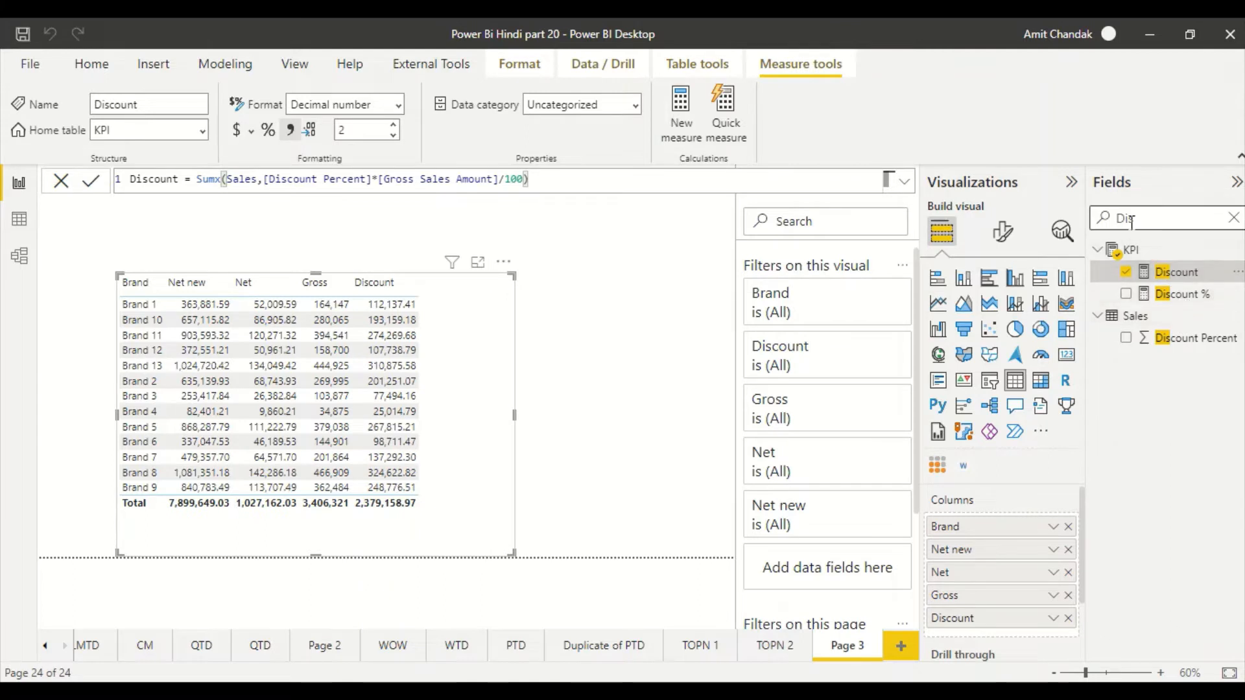
{"action": "type", "text": "ne"}
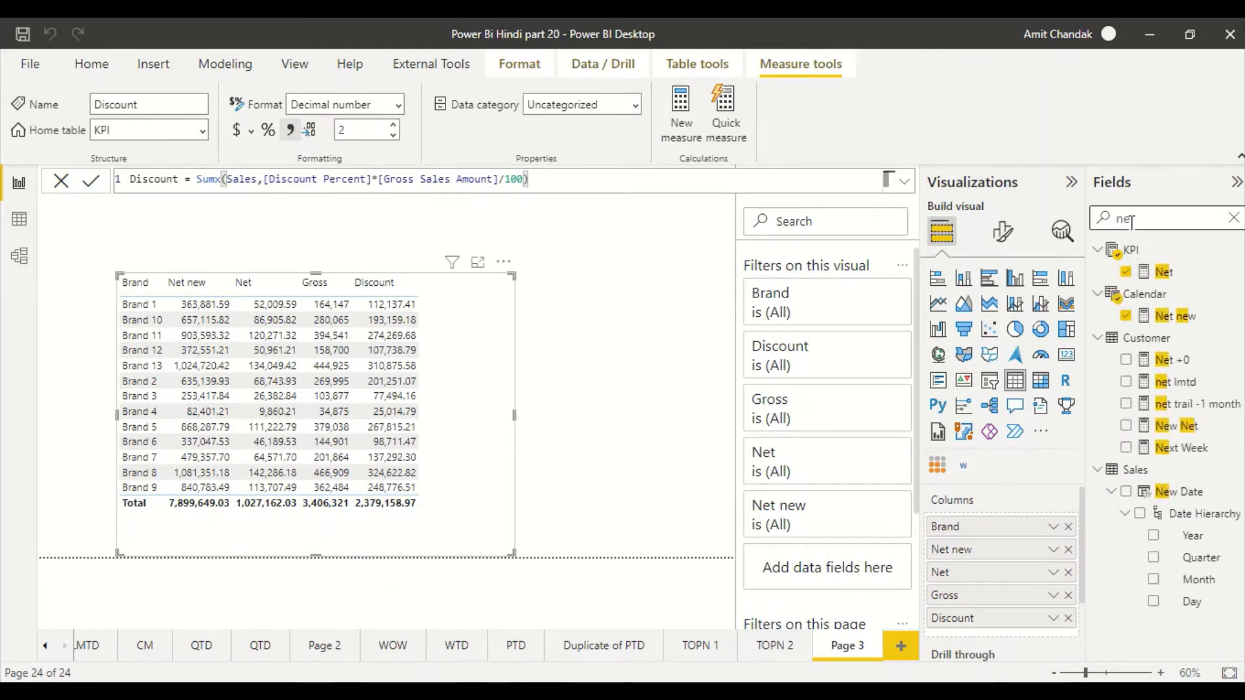
{"action": "left_click", "coordinate": [1181, 316]}
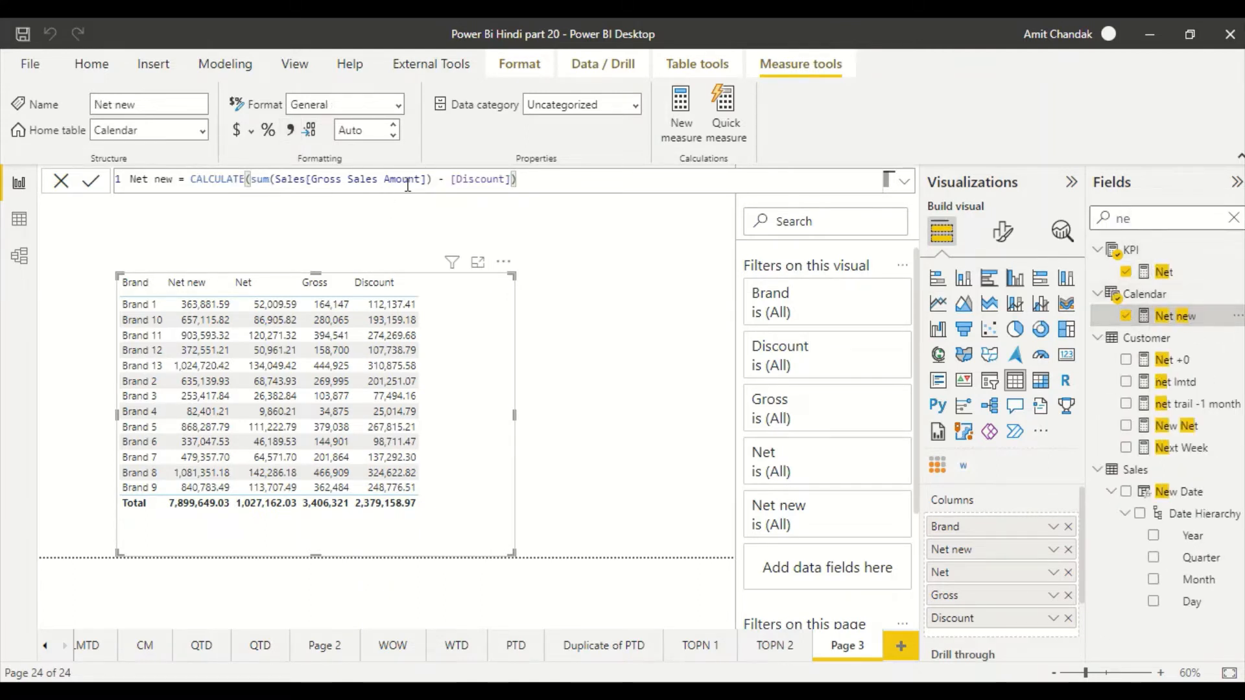
{"action": "double_click", "coordinate": [299, 179]}
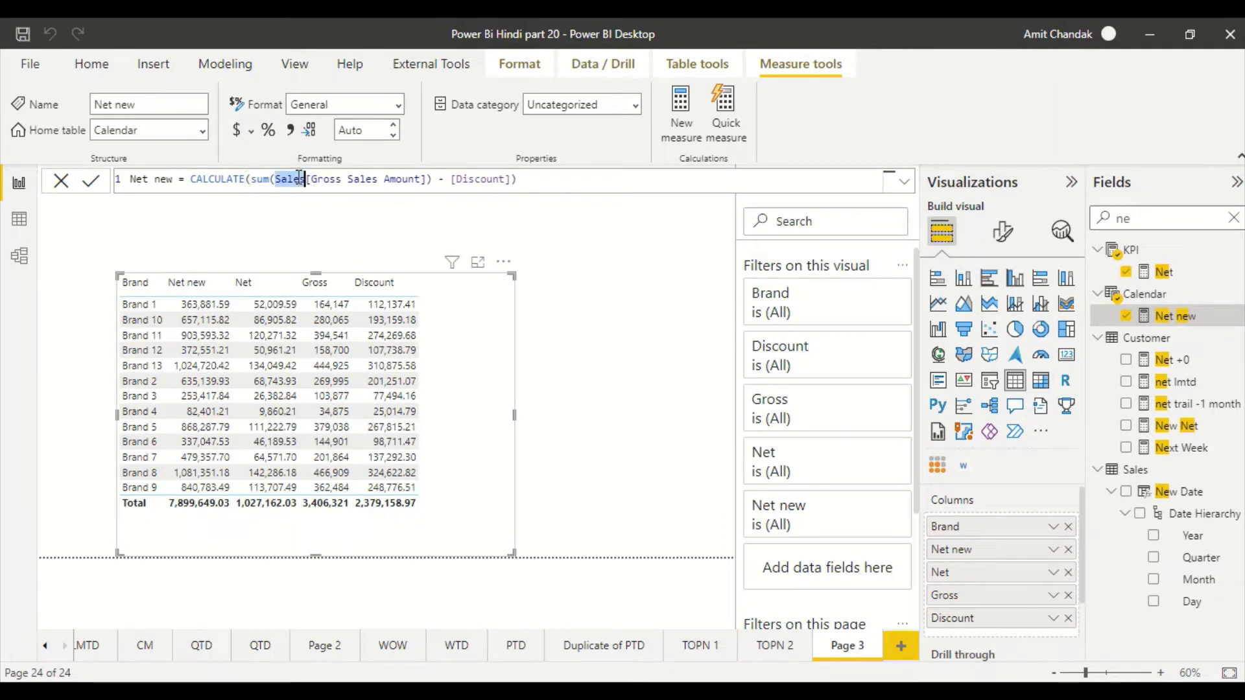
Find the Gross measure in the KPI table and change its formula to sum Sales[Gross Sales Amount].
{"action": "double_click", "coordinate": [1163, 220]}
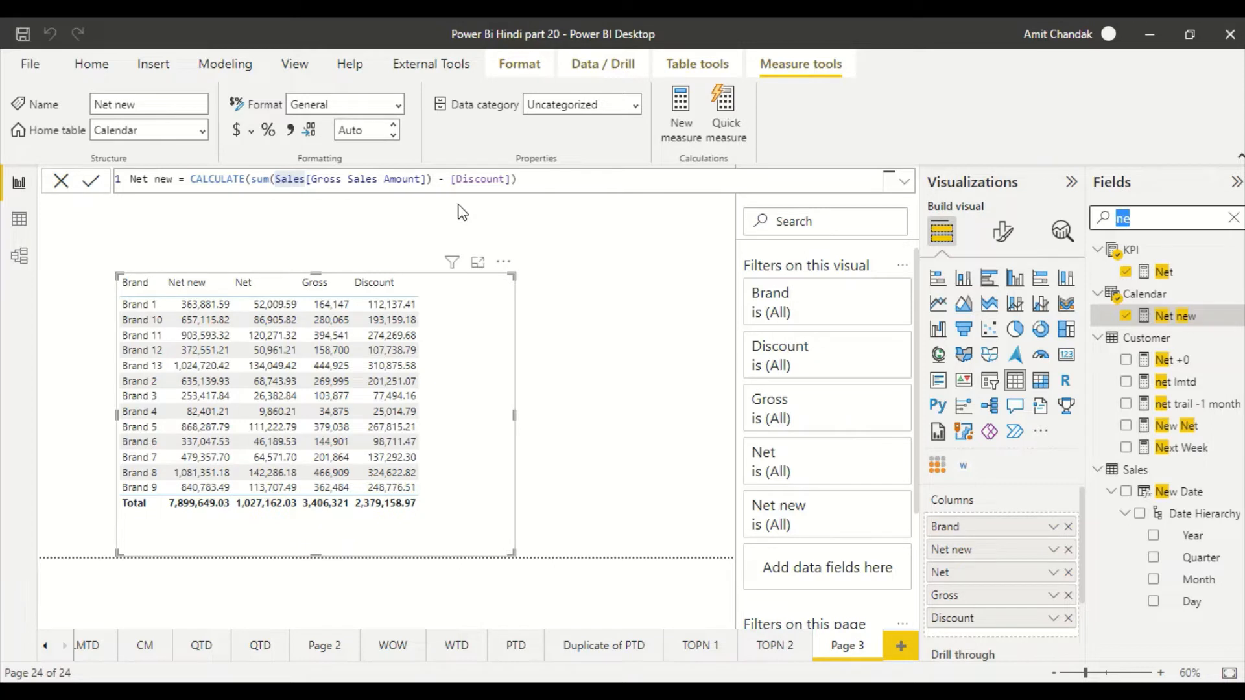
{"action": "type", "text": "gro"}
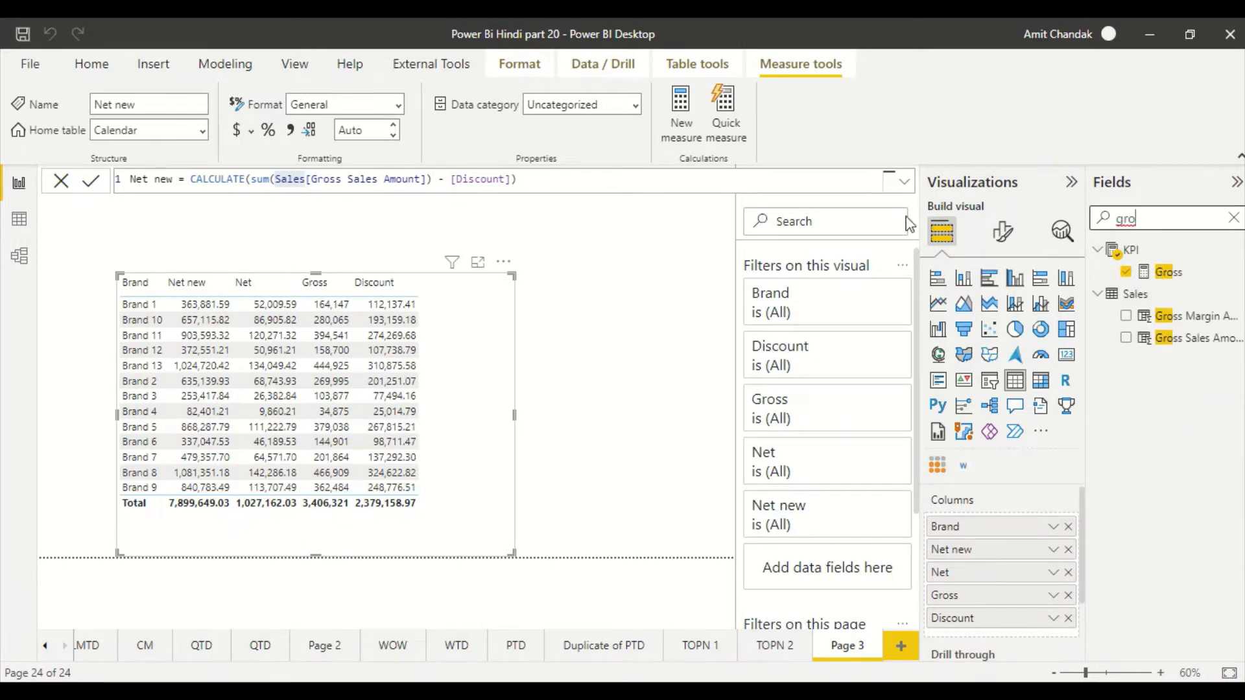
{"action": "left_click", "coordinate": [1170, 272]}
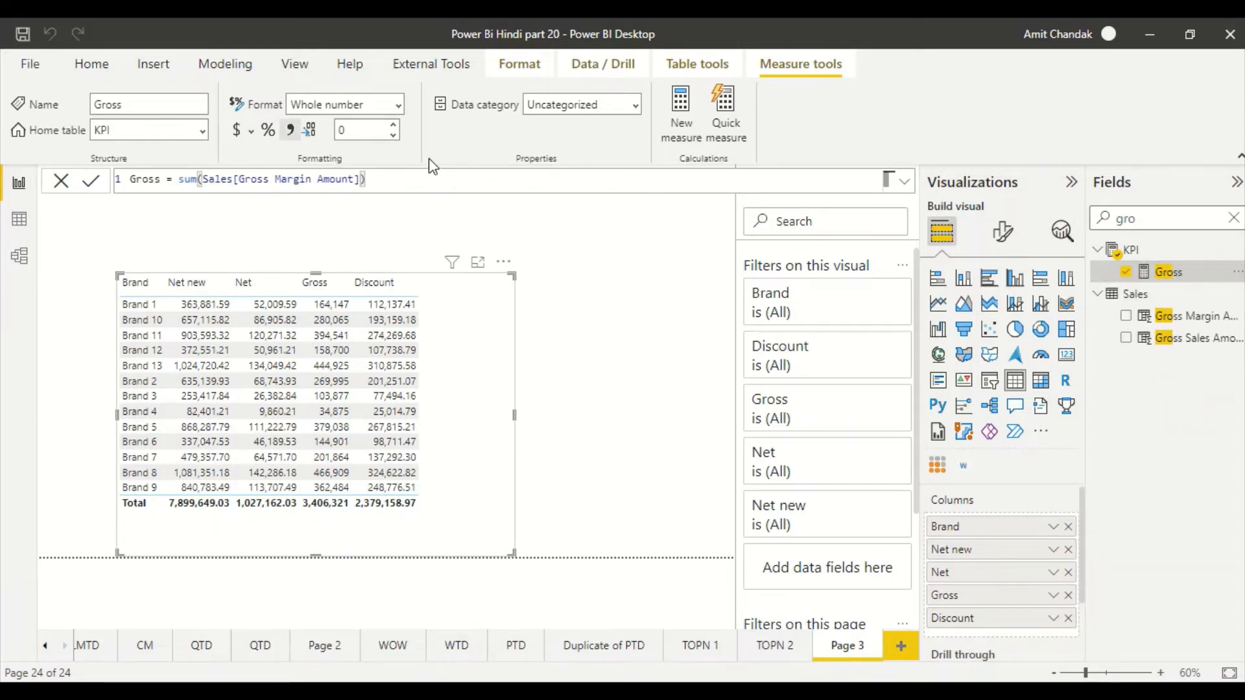
{"action": "double_click", "coordinate": [310, 178]}
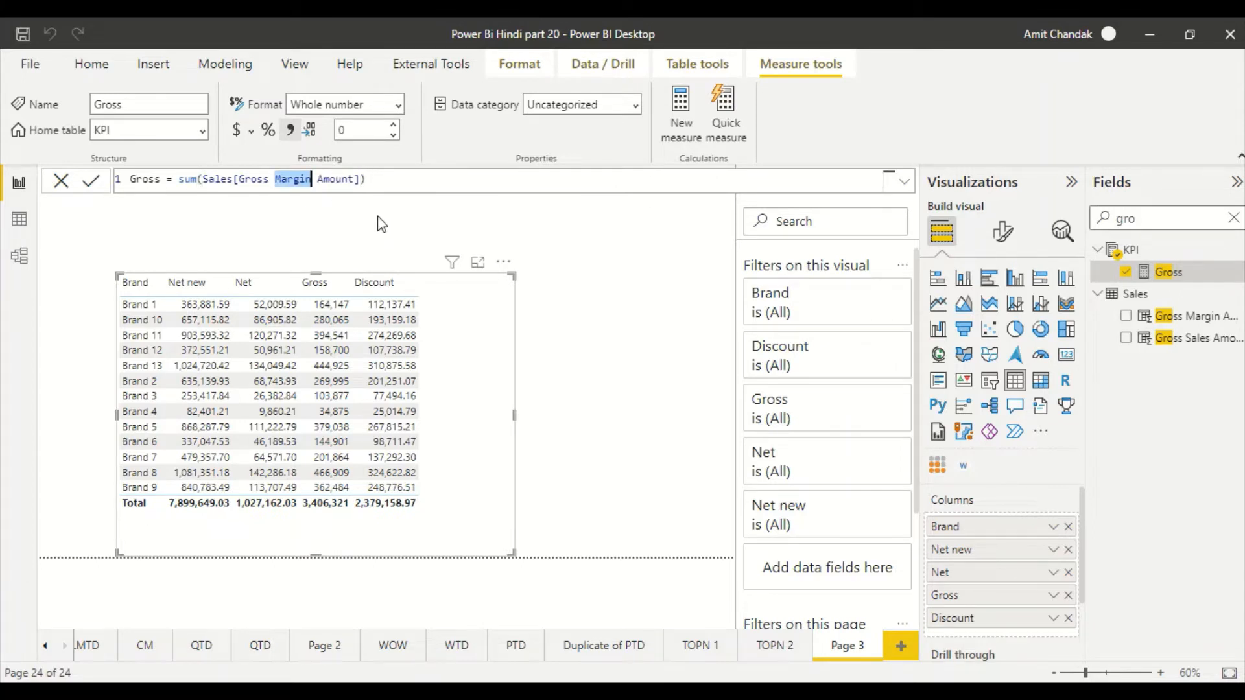
{"action": "key", "text": "BackSpace"}
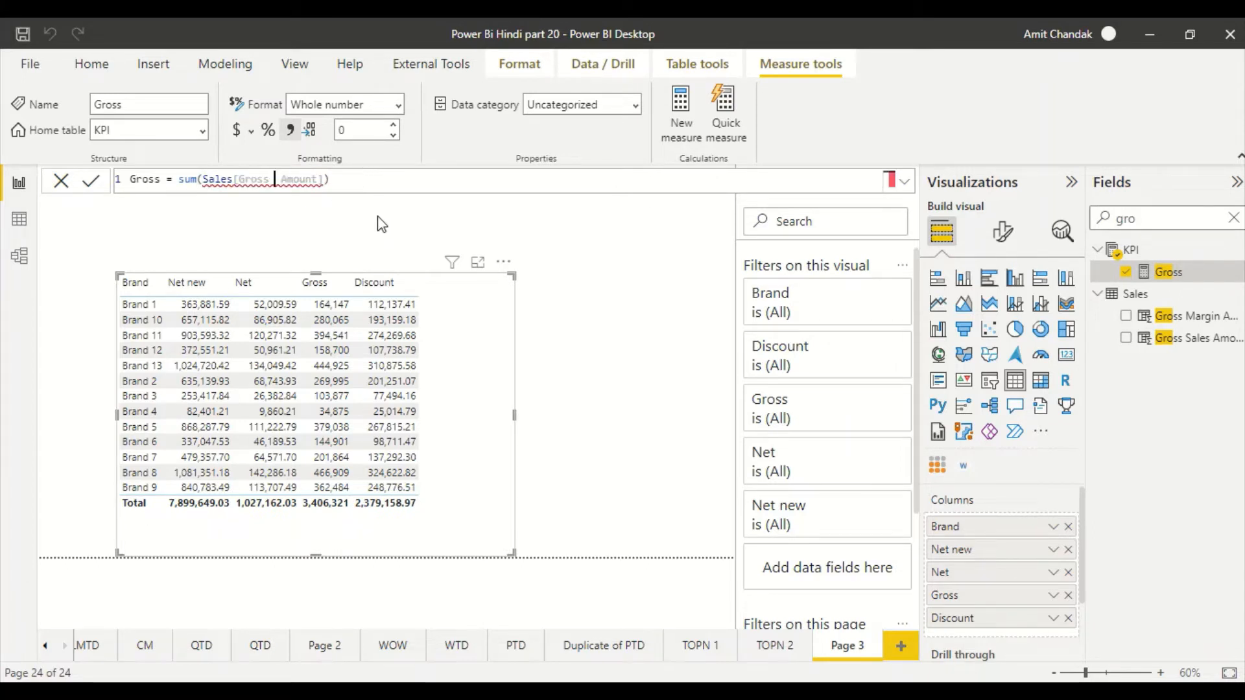
{"action": "type", "text": "S"}
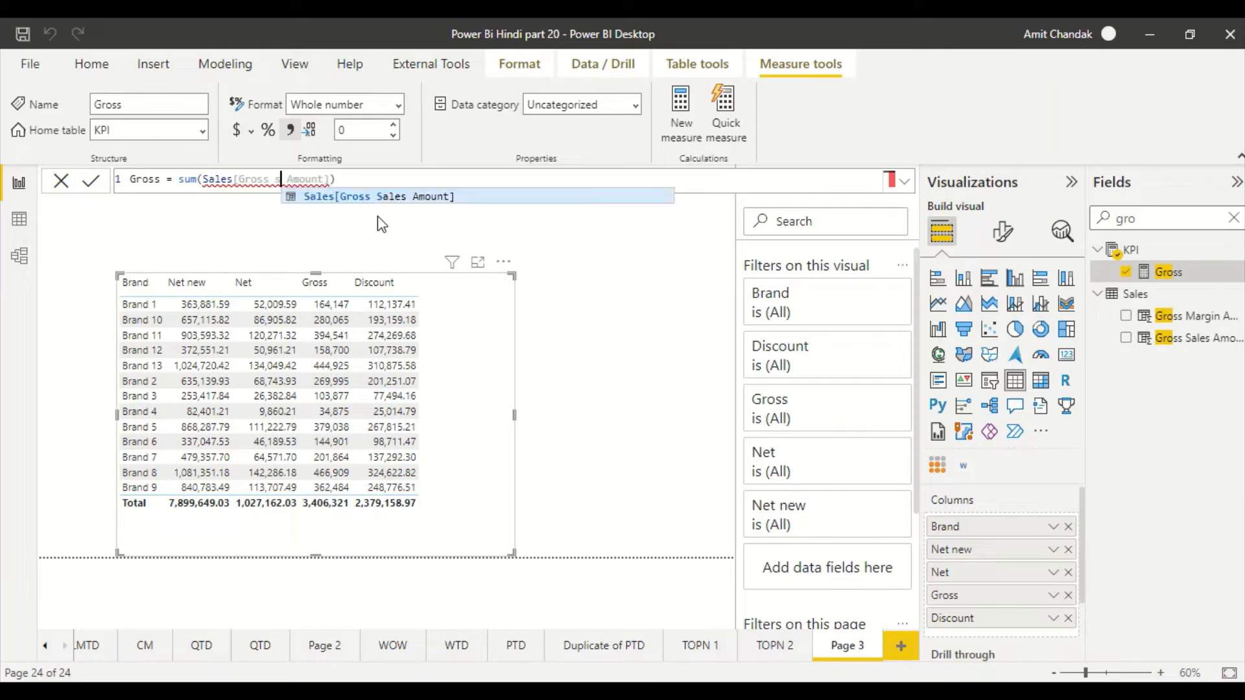
{"action": "type", "text": "a"}
{"action": "key", "text": "Tab"}
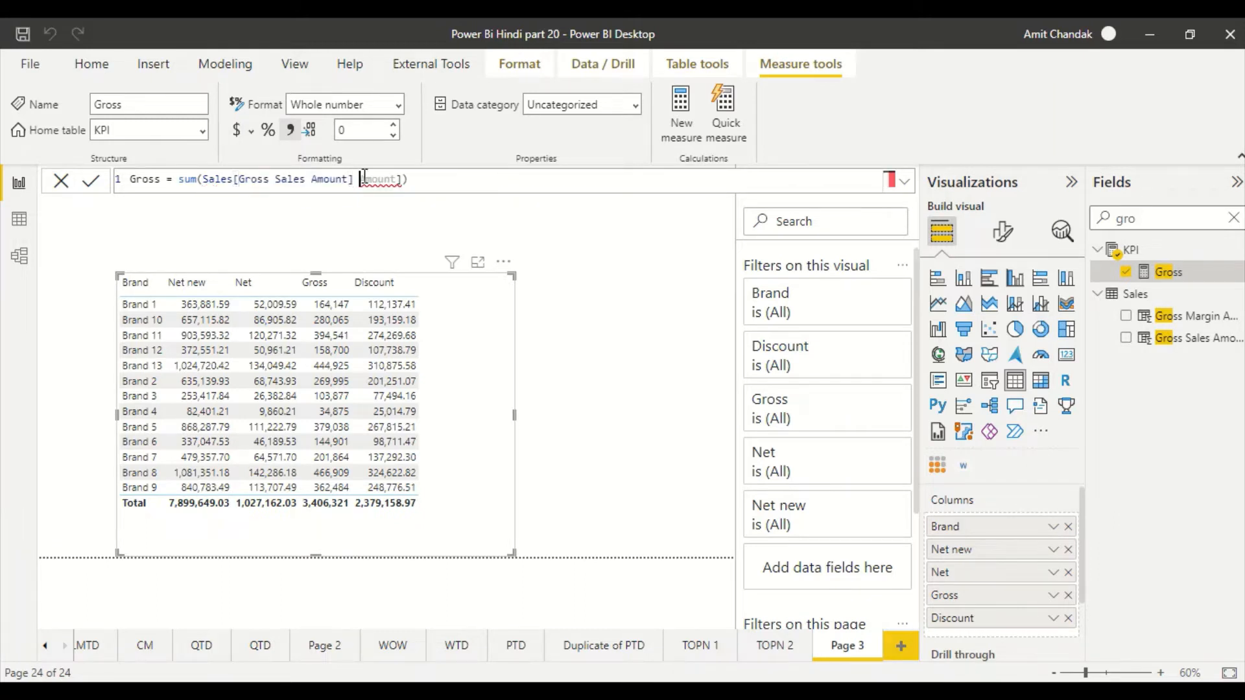
{"action": "double_click", "coordinate": [364, 177]}
{"action": "key", "text": "Delete"}
{"action": "key", "text": "Delete"}
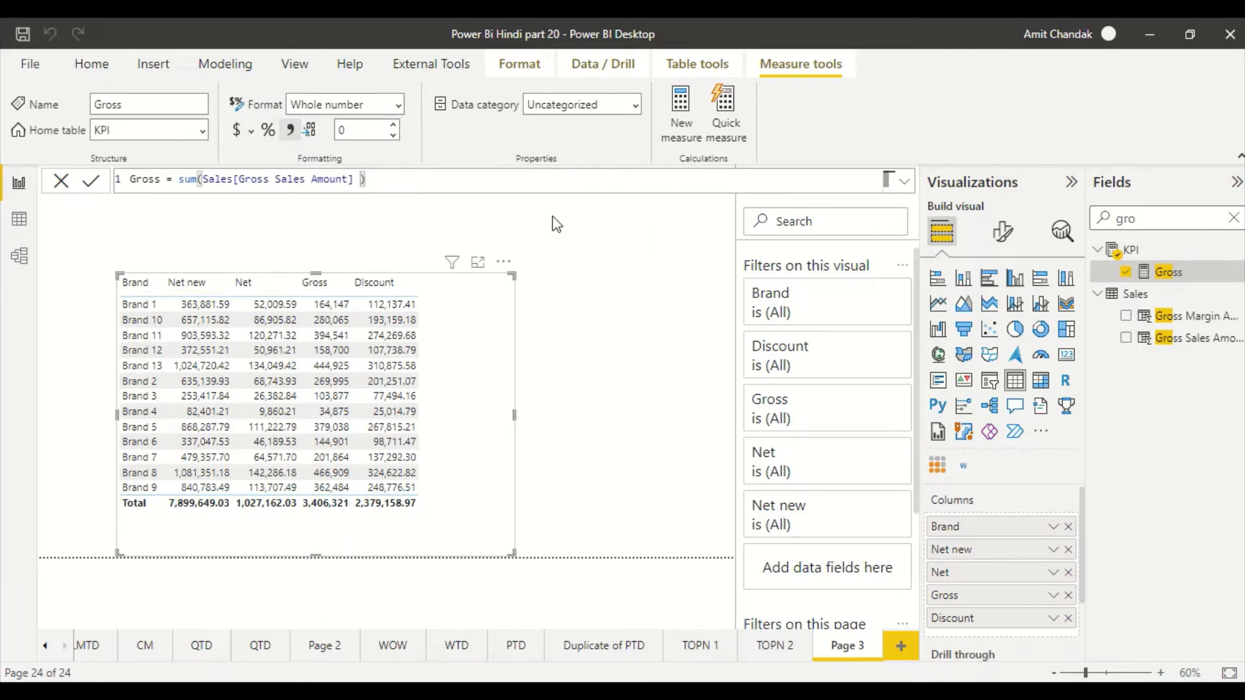
{"action": "key", "text": "Return"}
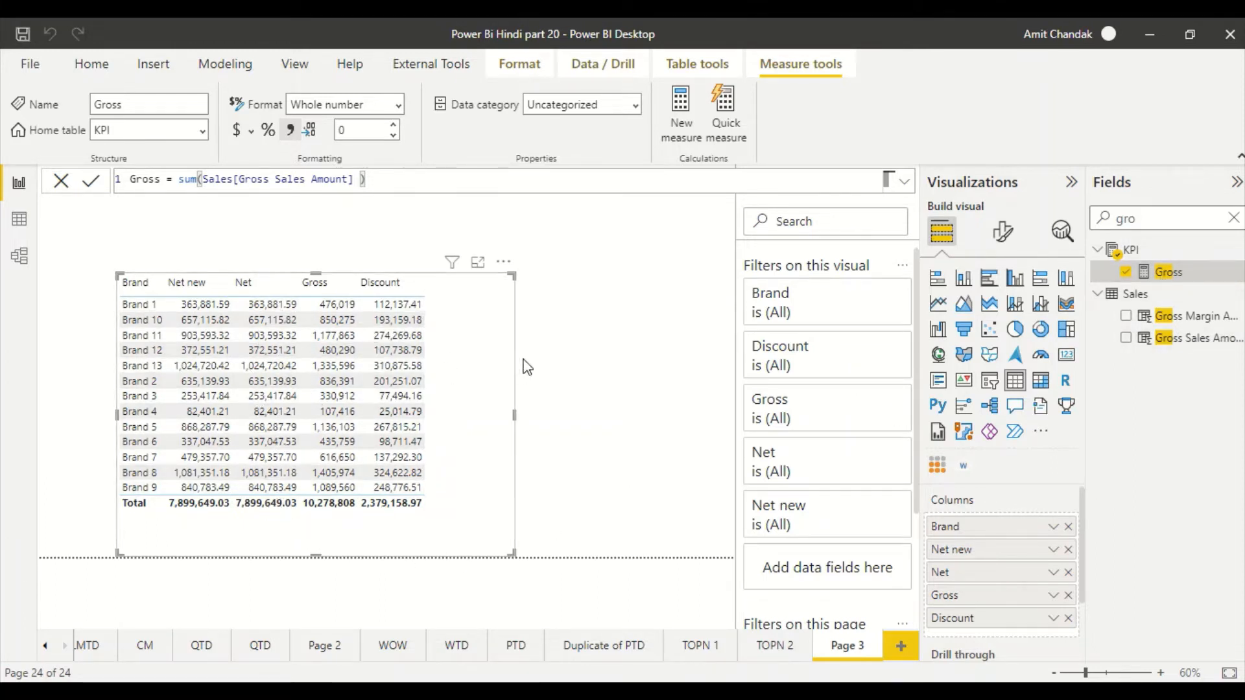
Move the Brand table to the left edge of the page, and set the Net new measure's home table to KPI.
{"action": "left_click_drag", "start_coordinate": [445, 393], "coordinate": [367, 394]}
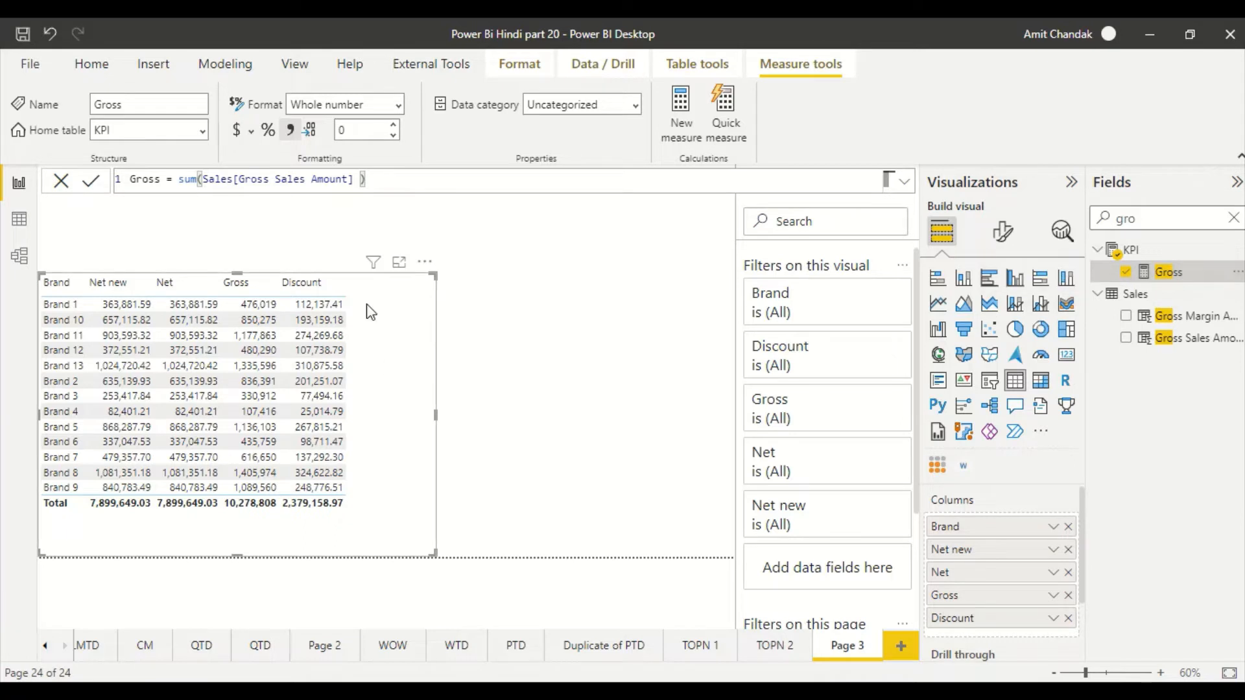
{"action": "double_click", "coordinate": [1140, 223]}
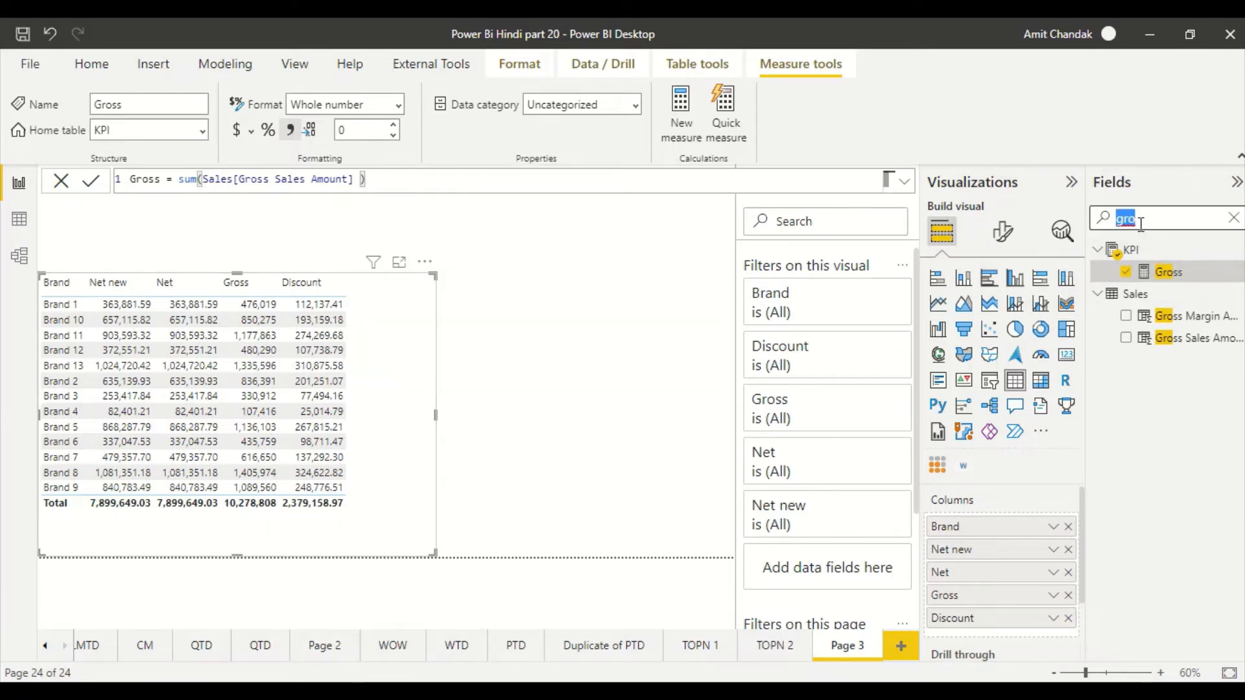
{"action": "key", "text": "BackSpace"}
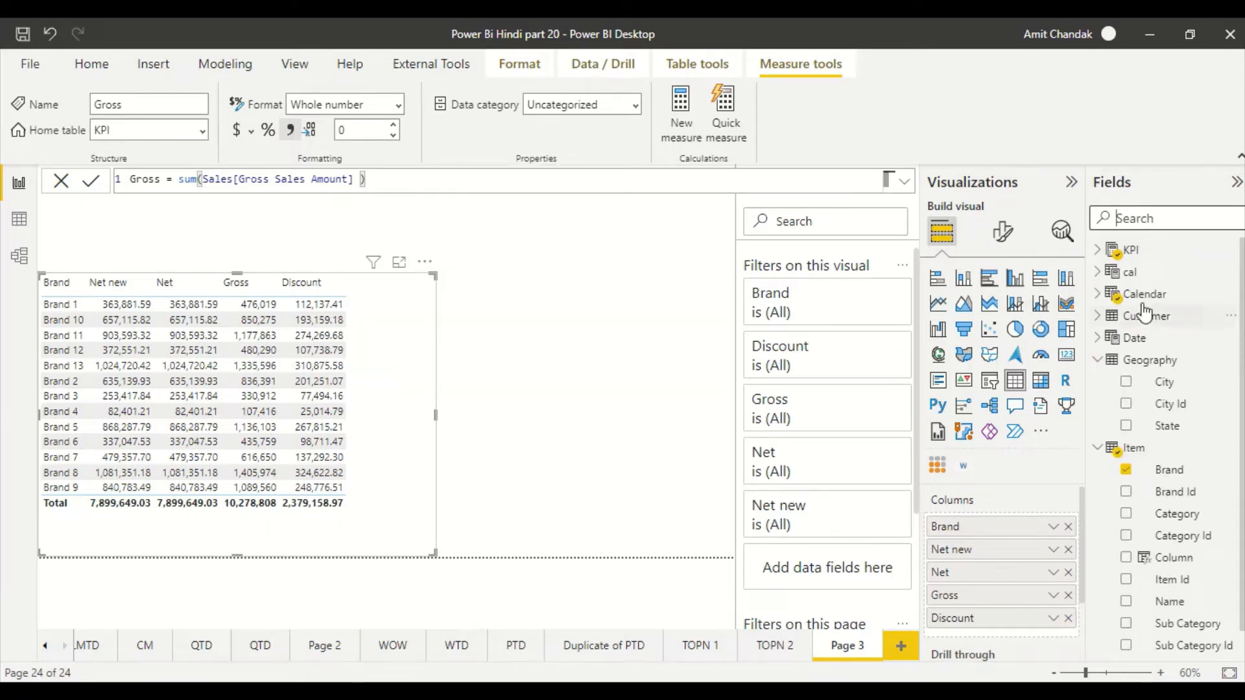
{"action": "scroll", "coordinate": [1141, 273], "scroll_direction": "down", "scroll_amount": 1}
{"action": "scroll", "coordinate": [1120, 250], "scroll_direction": "up", "scroll_amount": 1}
{"action": "left_click", "coordinate": [1119, 249]}
{"action": "left_click", "coordinate": [1148, 218]}
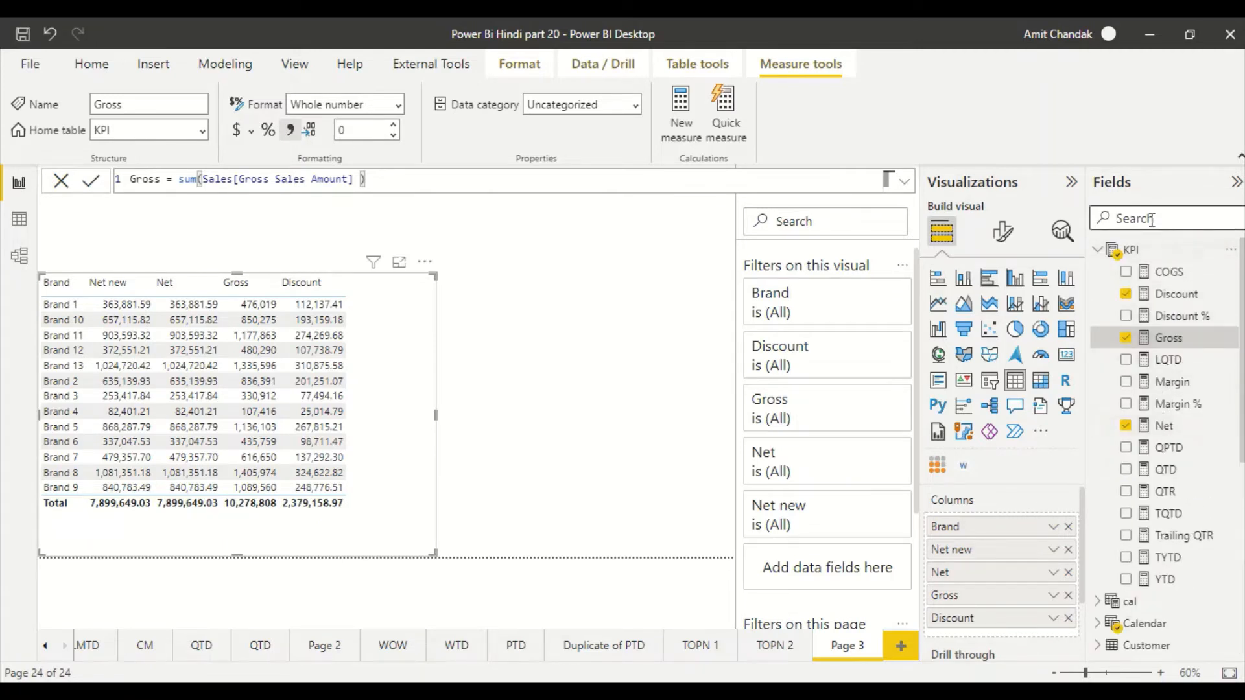
{"action": "type", "text": "ney"}
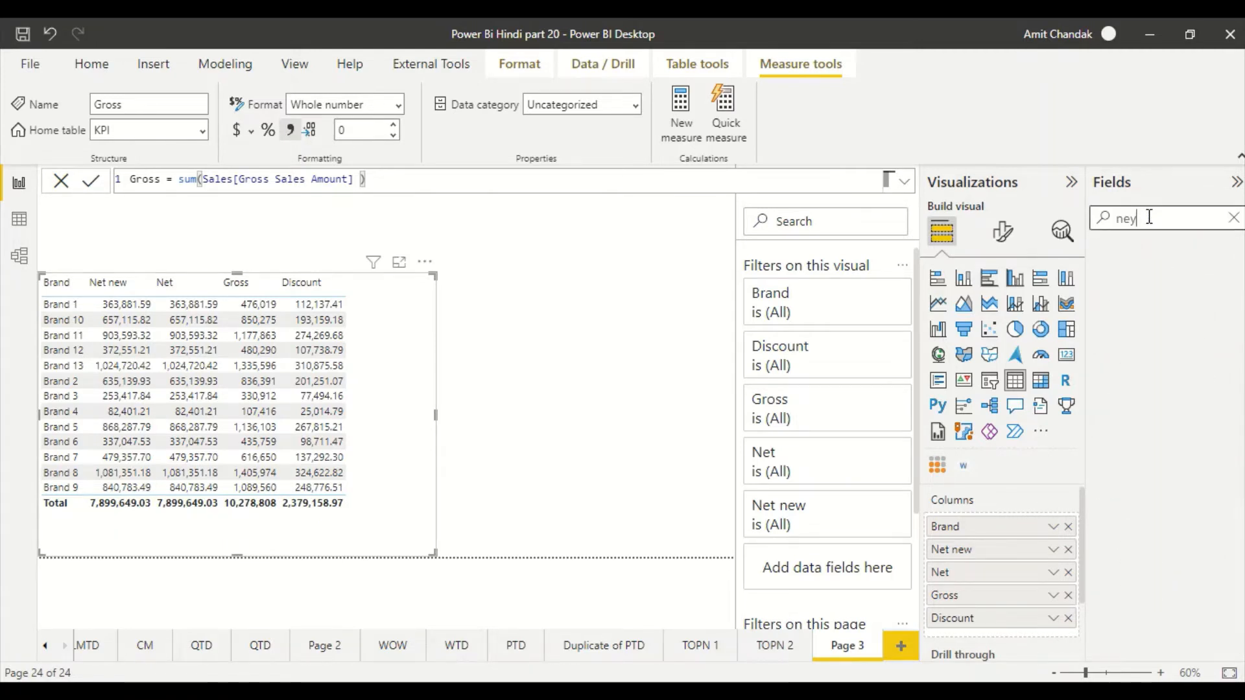
{"action": "key", "text": "BackSpace"}
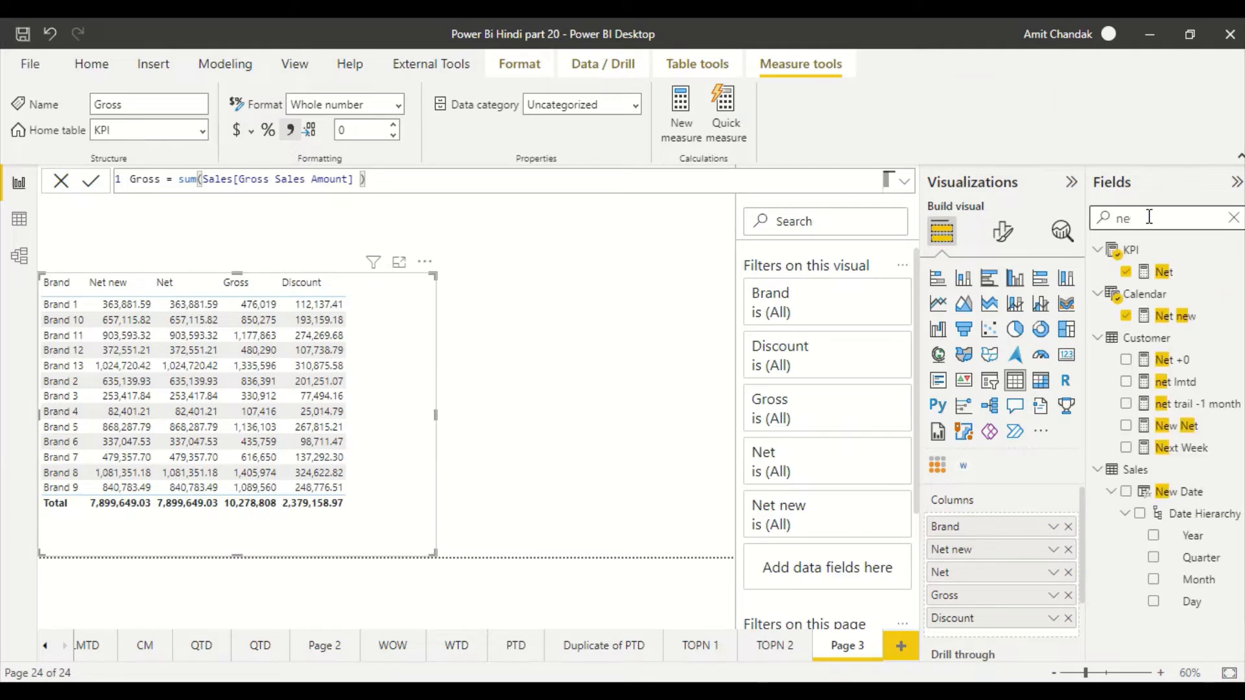
{"action": "left_click", "coordinate": [1175, 316]}
{"action": "left_click", "coordinate": [202, 131]}
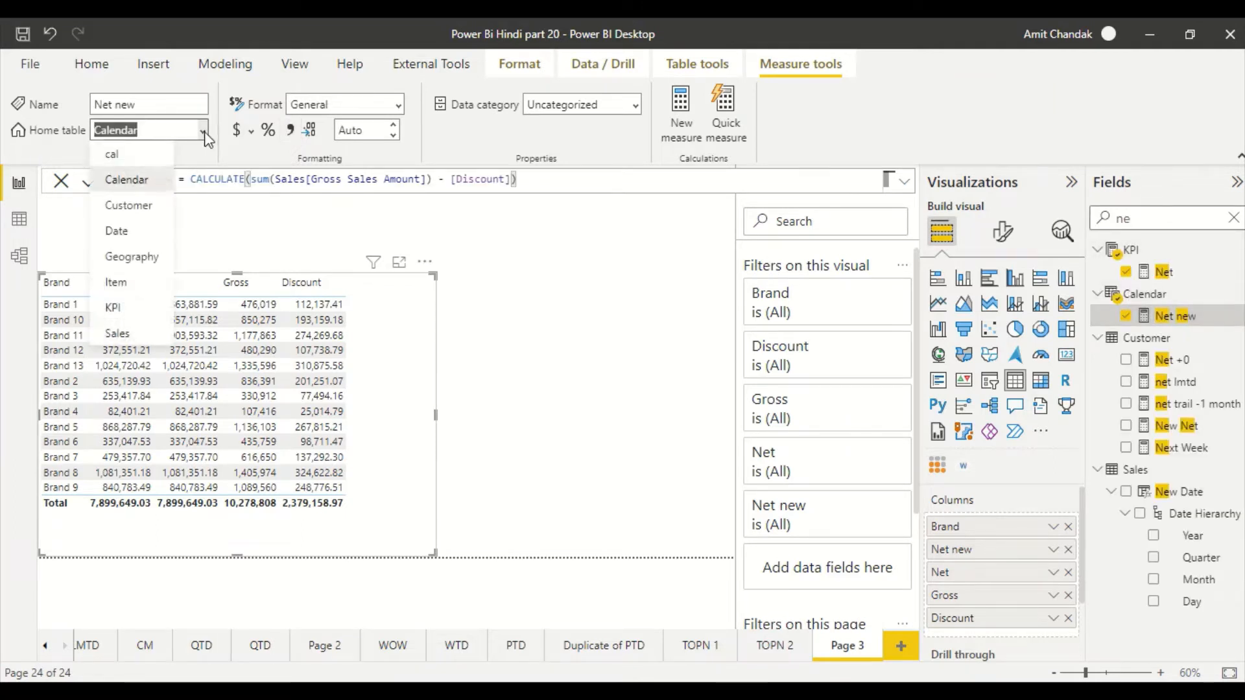
{"action": "left_click", "coordinate": [126, 308]}
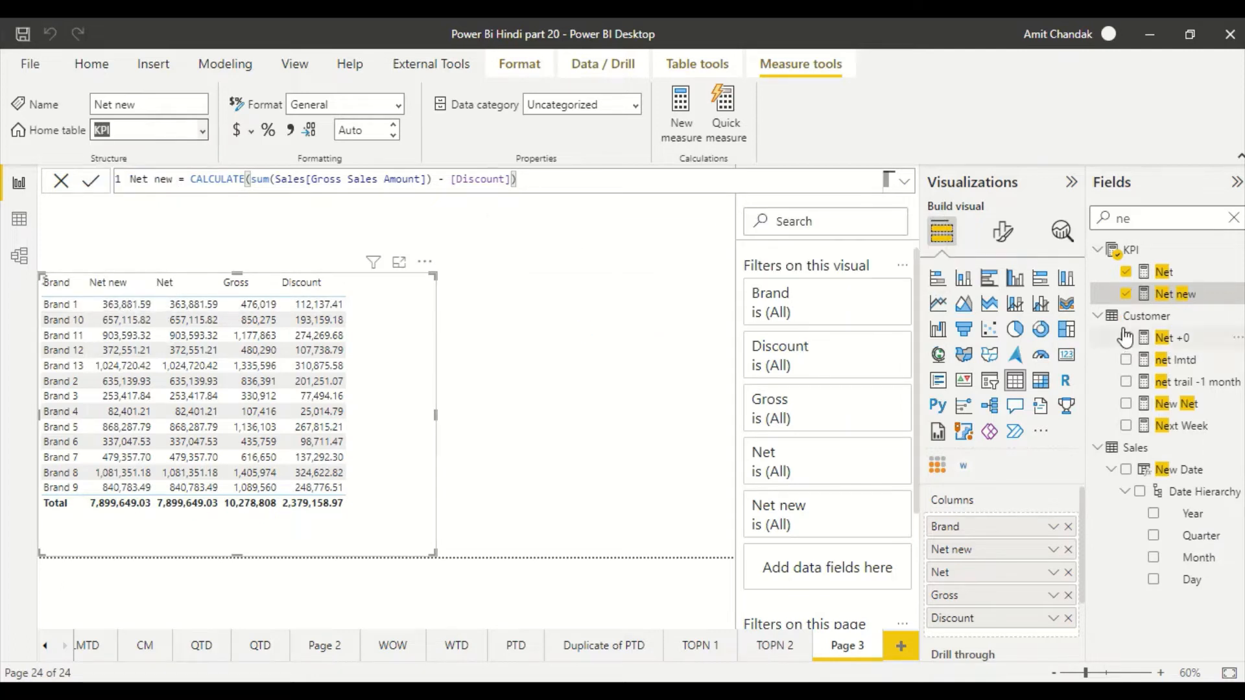
Widen the Brand table, and add the filter 'Item'[Brand] ="Brand 1" to the CALCULATE in the Net new measure.
{"action": "left_click_drag", "start_coordinate": [435, 412], "coordinate": [543, 415]}
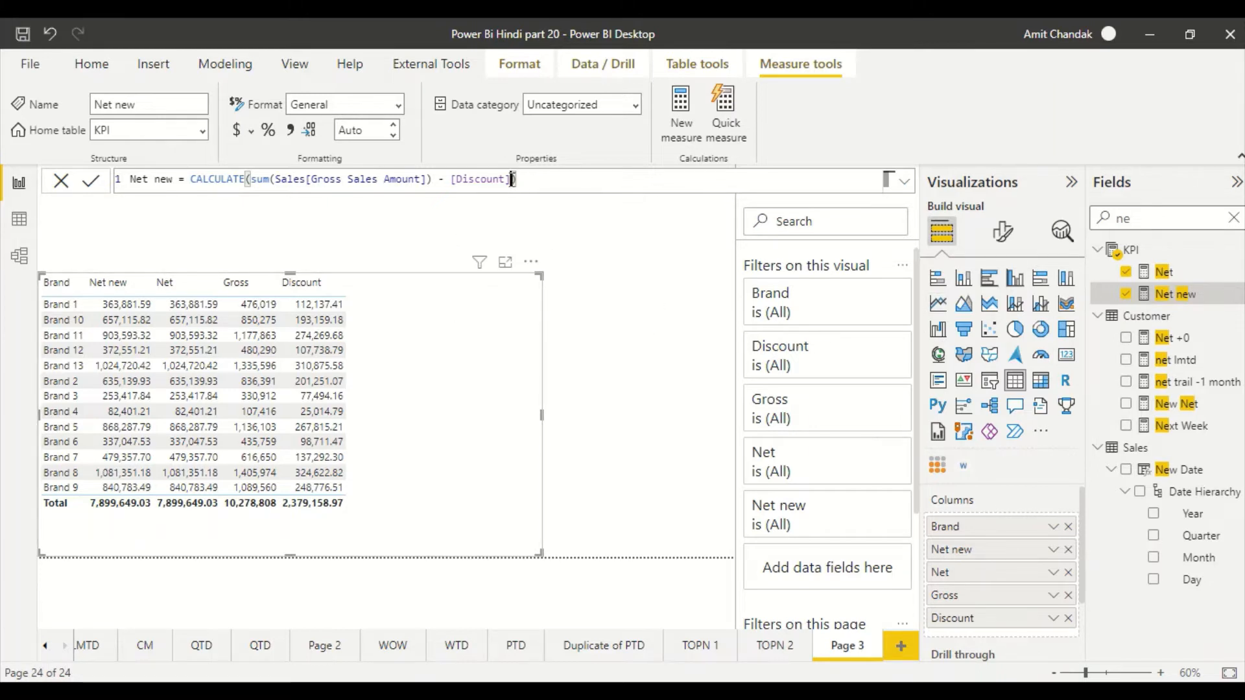
{"action": "type", "text": ","}
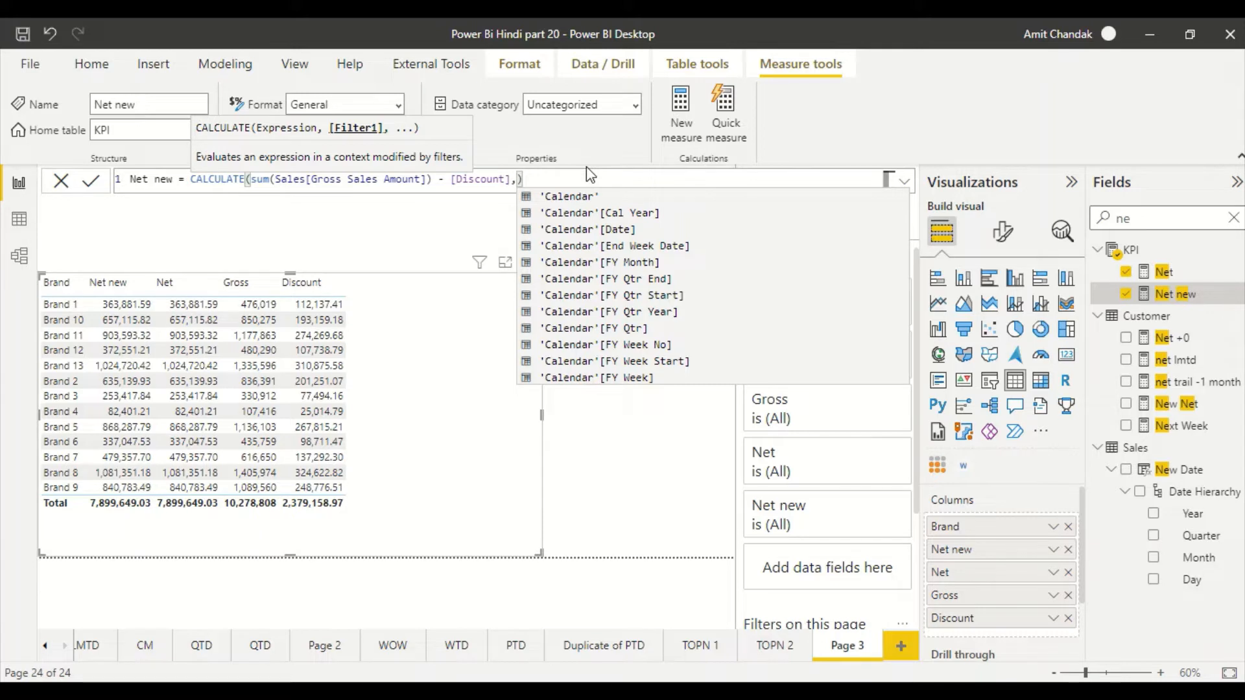
{"action": "type", "text": "bra"}
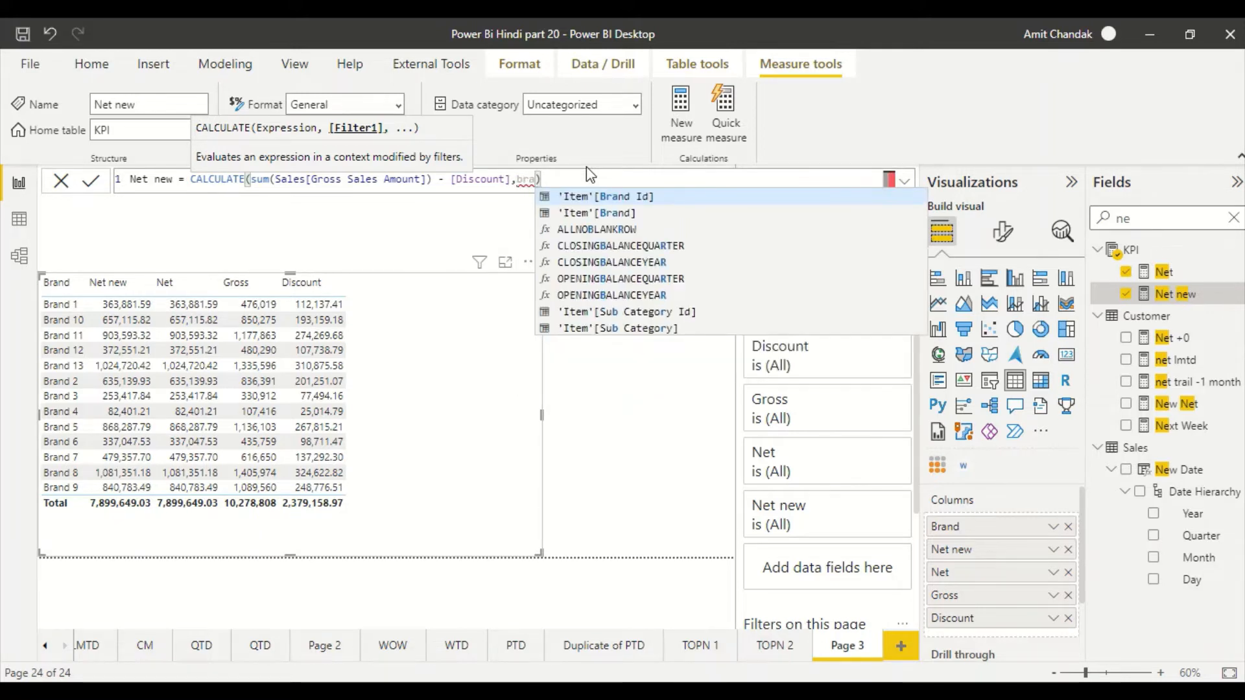
{"action": "key", "text": "Down"}
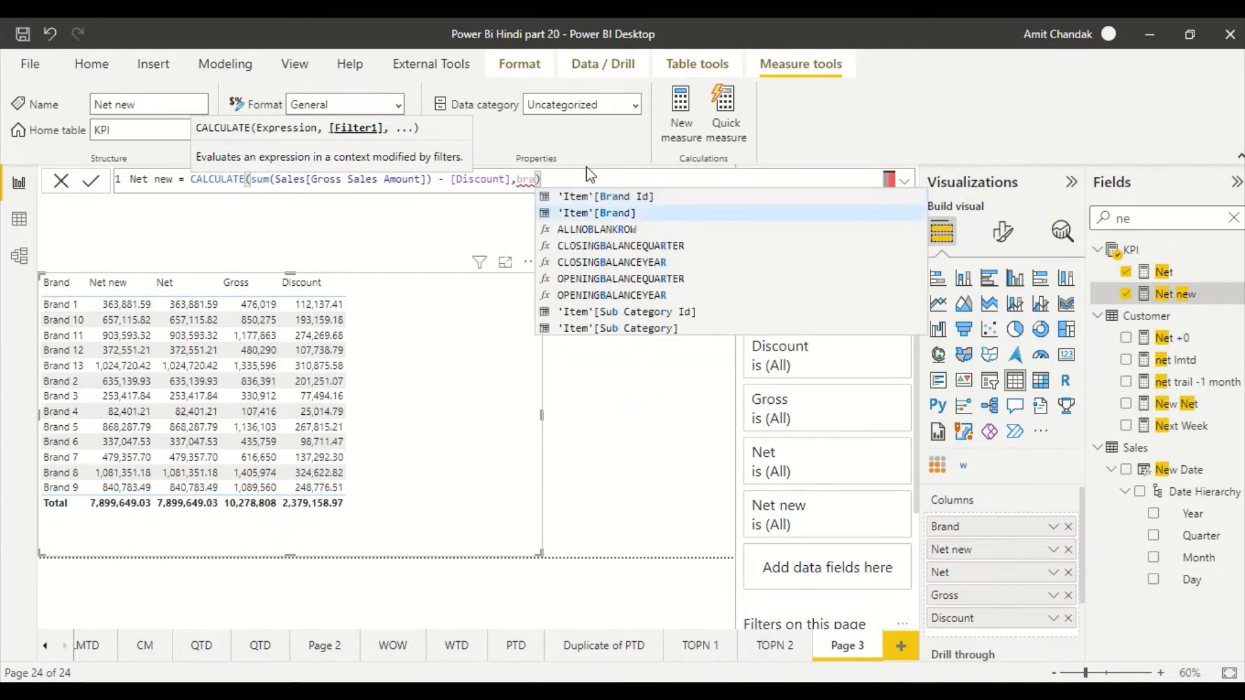
{"action": "key", "text": "Tab"}
{"action": "type", "text": "="}
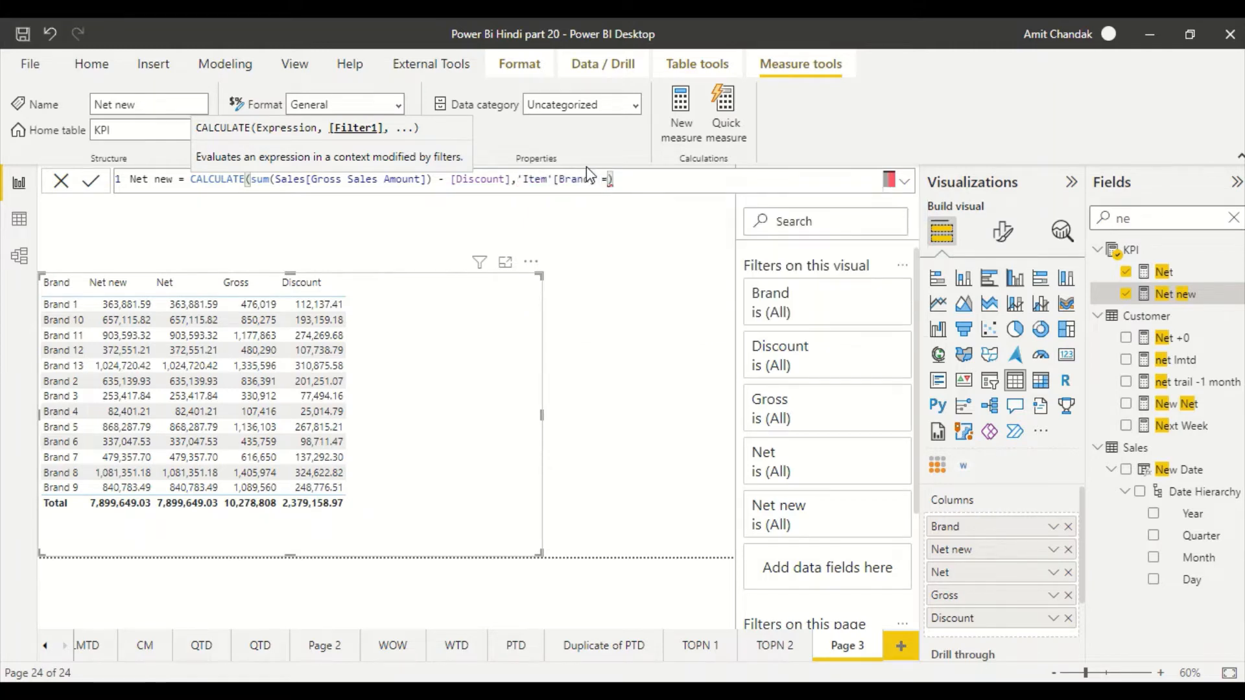
{"action": "type", "text": "\"Brand1"}
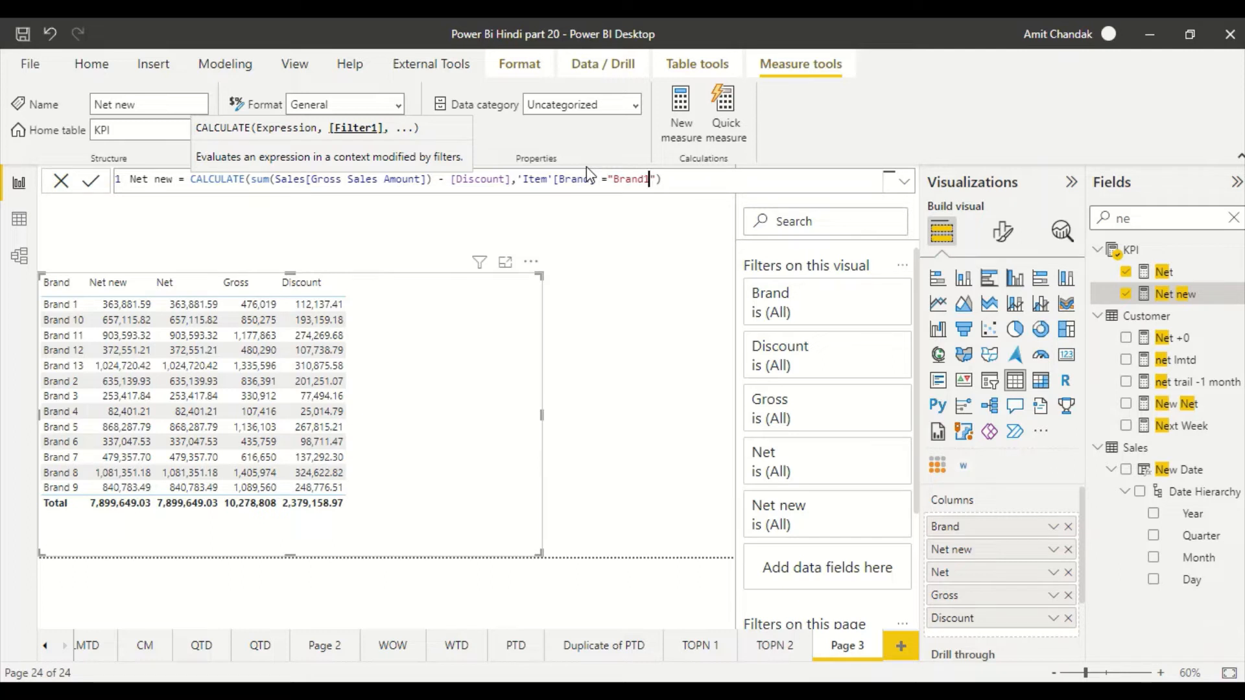
{"action": "key", "text": "Left"}
{"action": "key", "text": "End"}
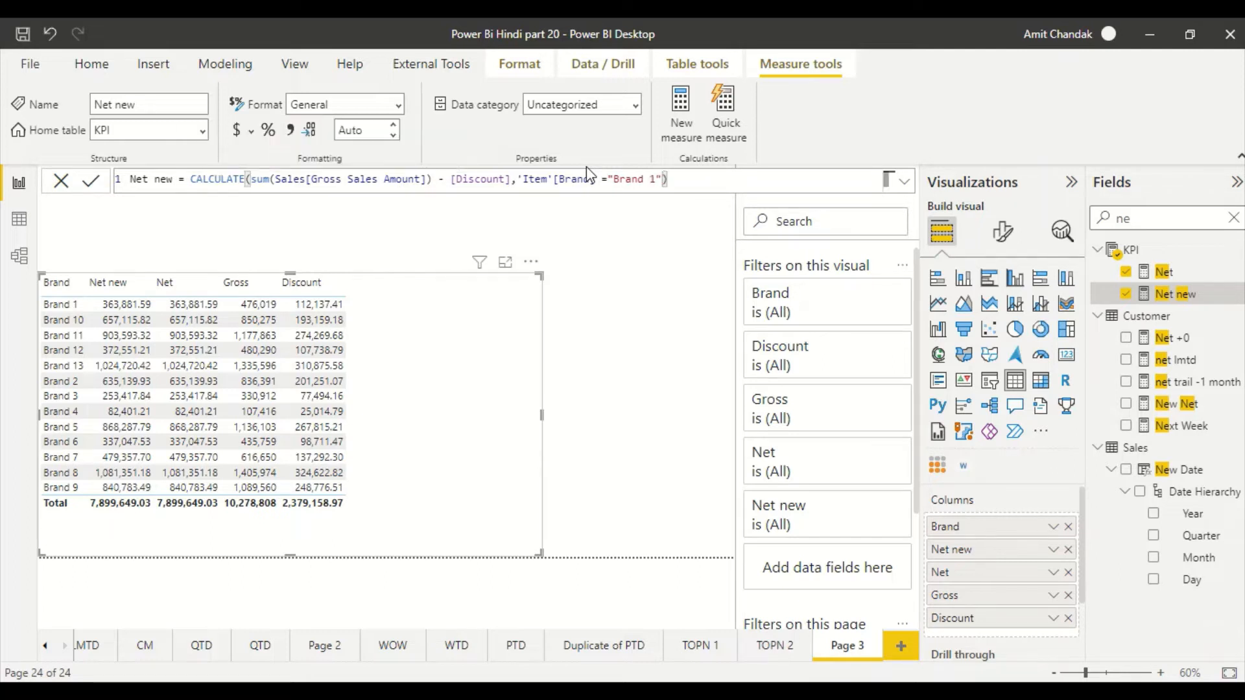
{"action": "key", "text": "Return"}
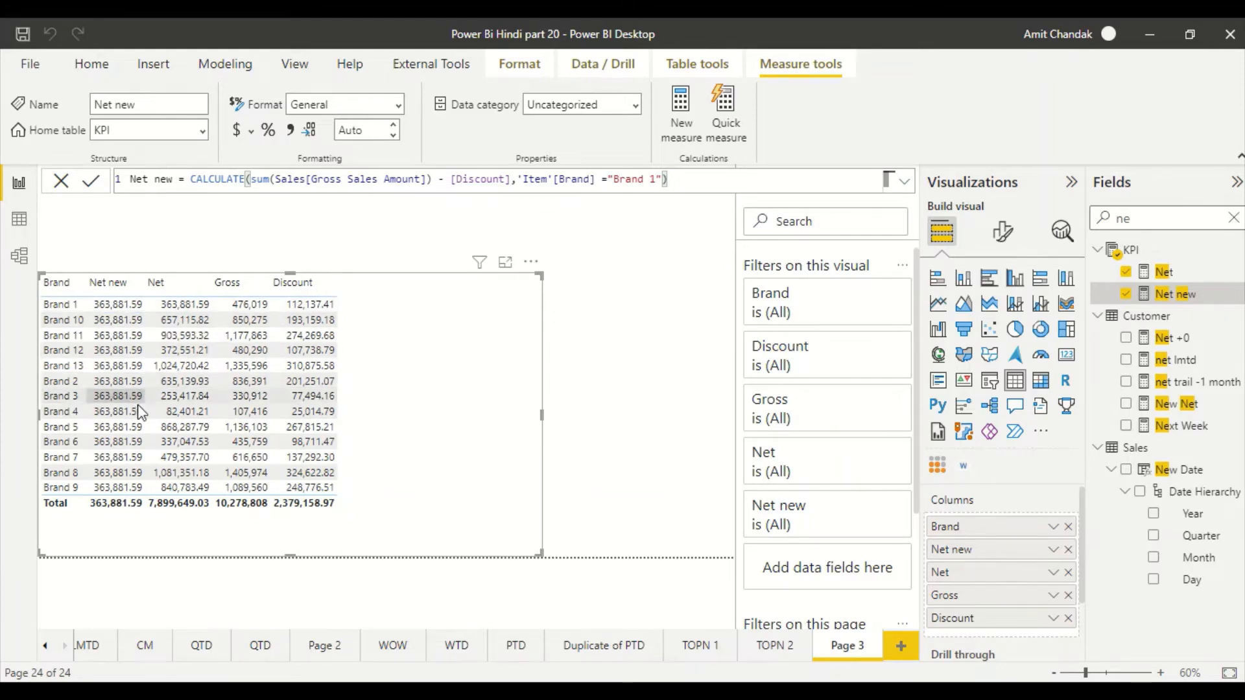
{"action": "mouse_move", "coordinate": [138, 487]}
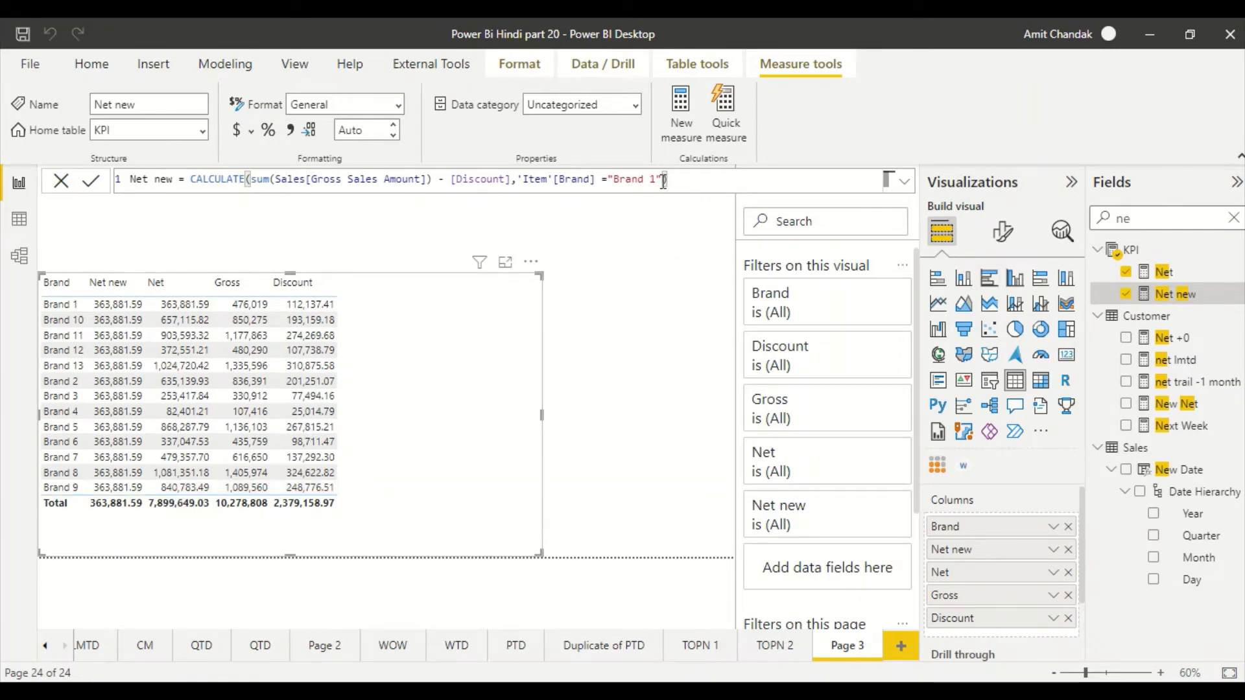
Extend the Net new filter with the alternative condition || 'Item'[Brand] ="Brand 2" and commit the formula.
{"action": "type", "text": "||"}
{"action": "left_click_drag", "start_coordinate": [662, 179], "coordinate": [516, 179]}
{"action": "key", "text": "ctrl+c"}
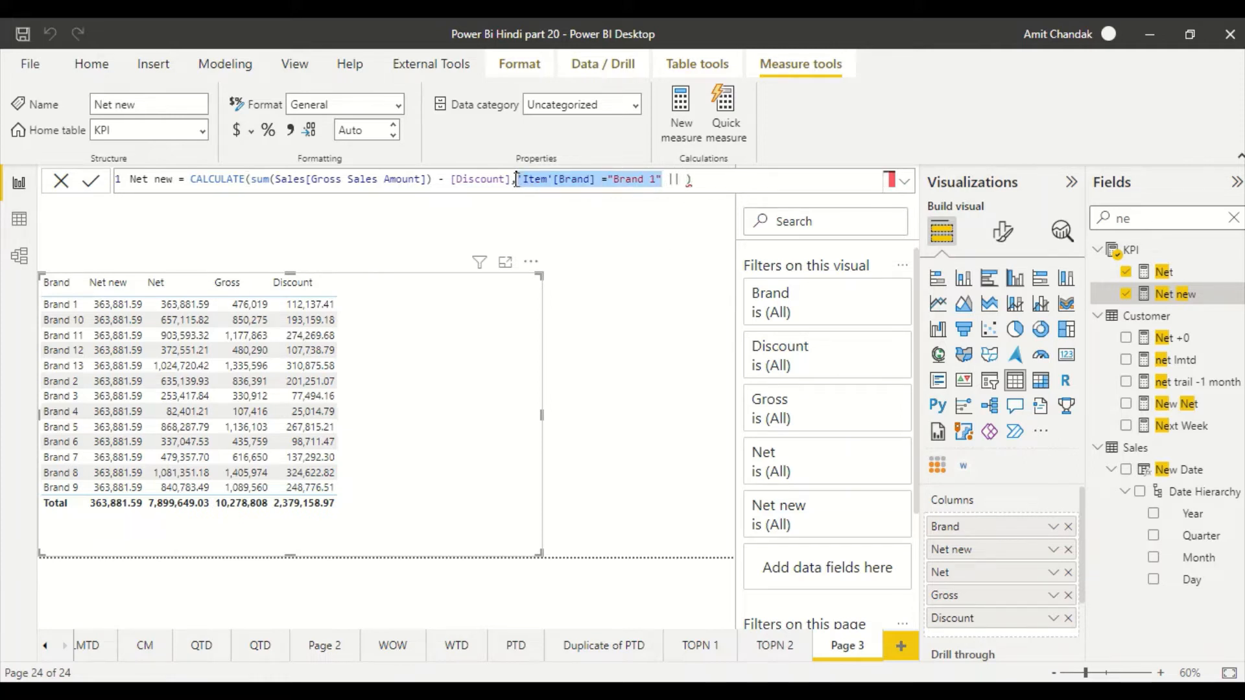
{"action": "left_click", "coordinate": [688, 180]}
{"action": "key", "text": "ctrl+v"}
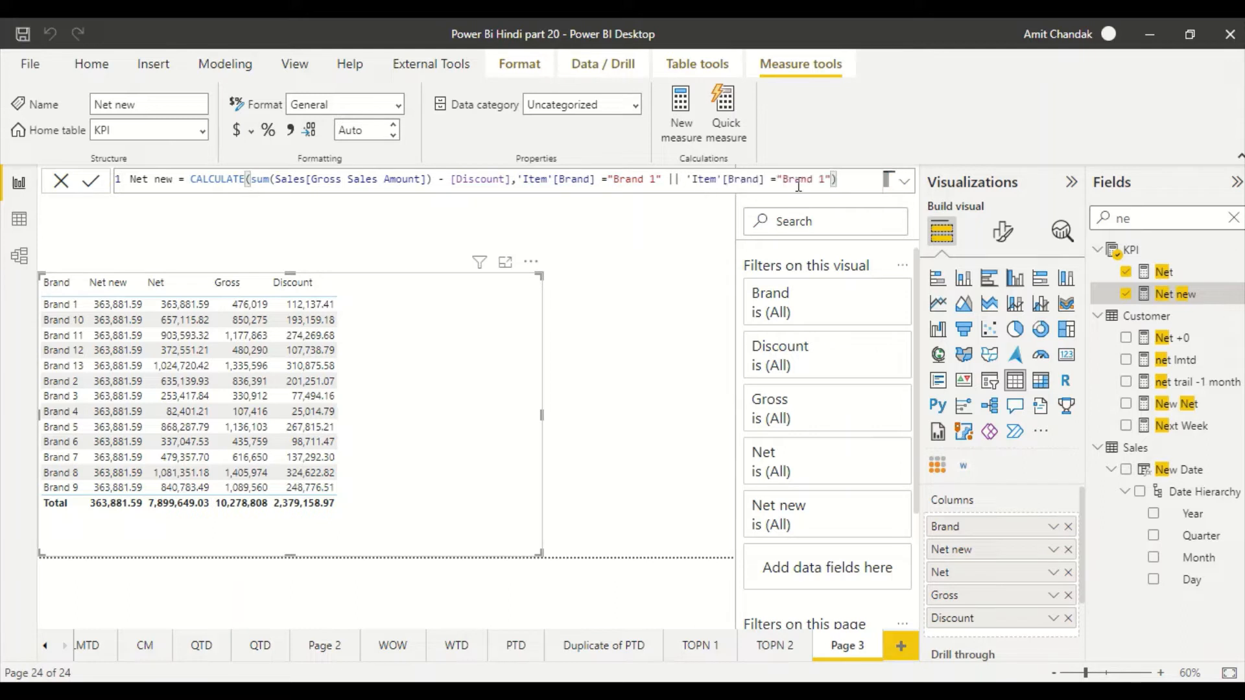
{"action": "left_click", "coordinate": [828, 179]}
{"action": "key", "text": "BackSpace"}
{"action": "type", "text": "2"}
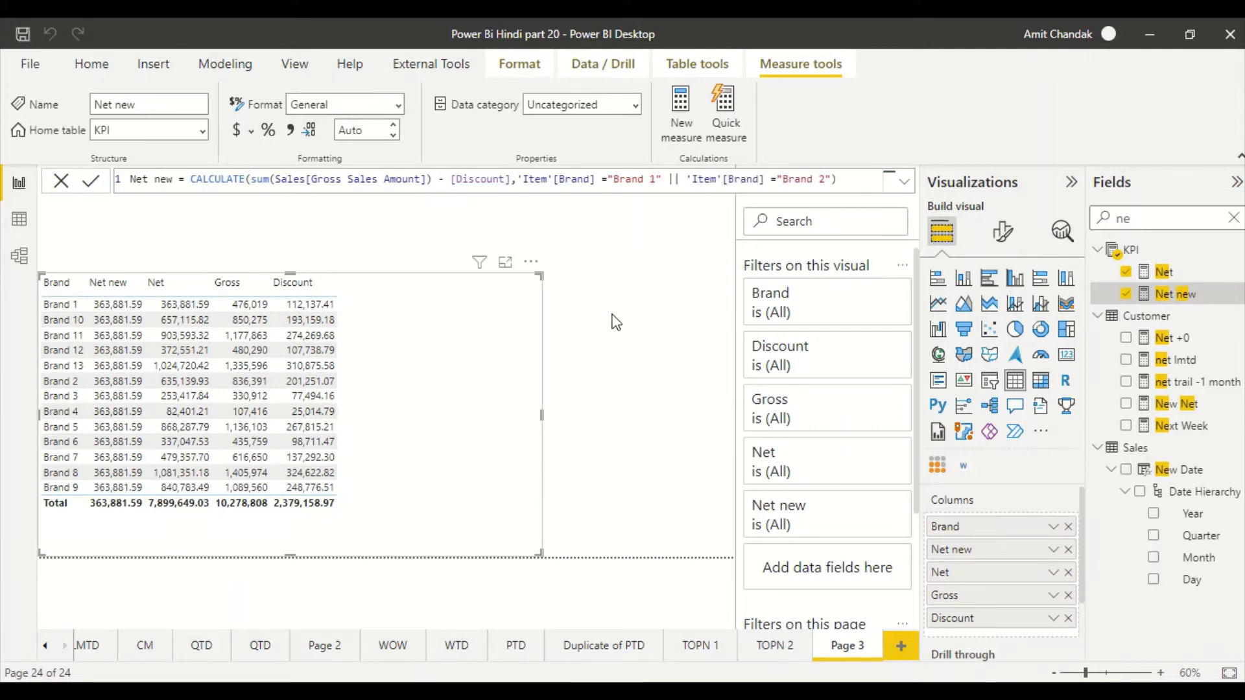
{"action": "key", "text": "Return"}
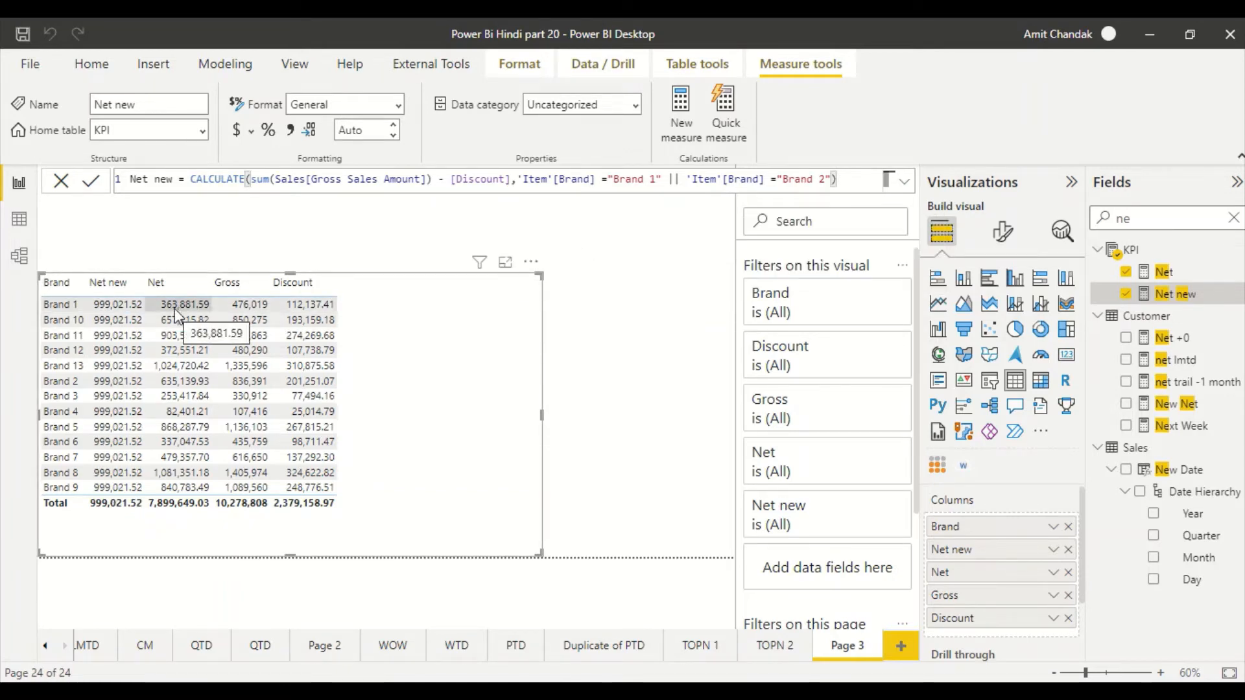
Create a new measure in the KPI table from a copy of the complete Net new formula.
{"action": "left_click_drag", "start_coordinate": [869, 180], "coordinate": [24, 184]}
{"action": "key", "text": "ctrl+c"}
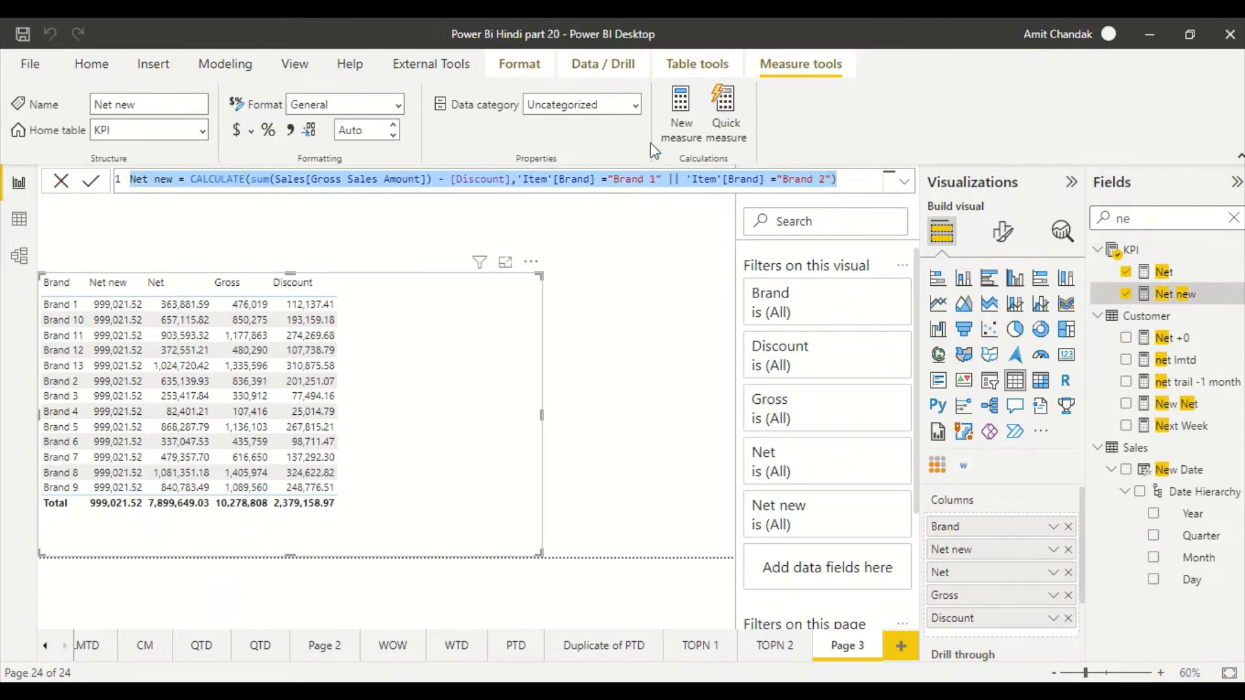
{"action": "left_click", "coordinate": [670, 121]}
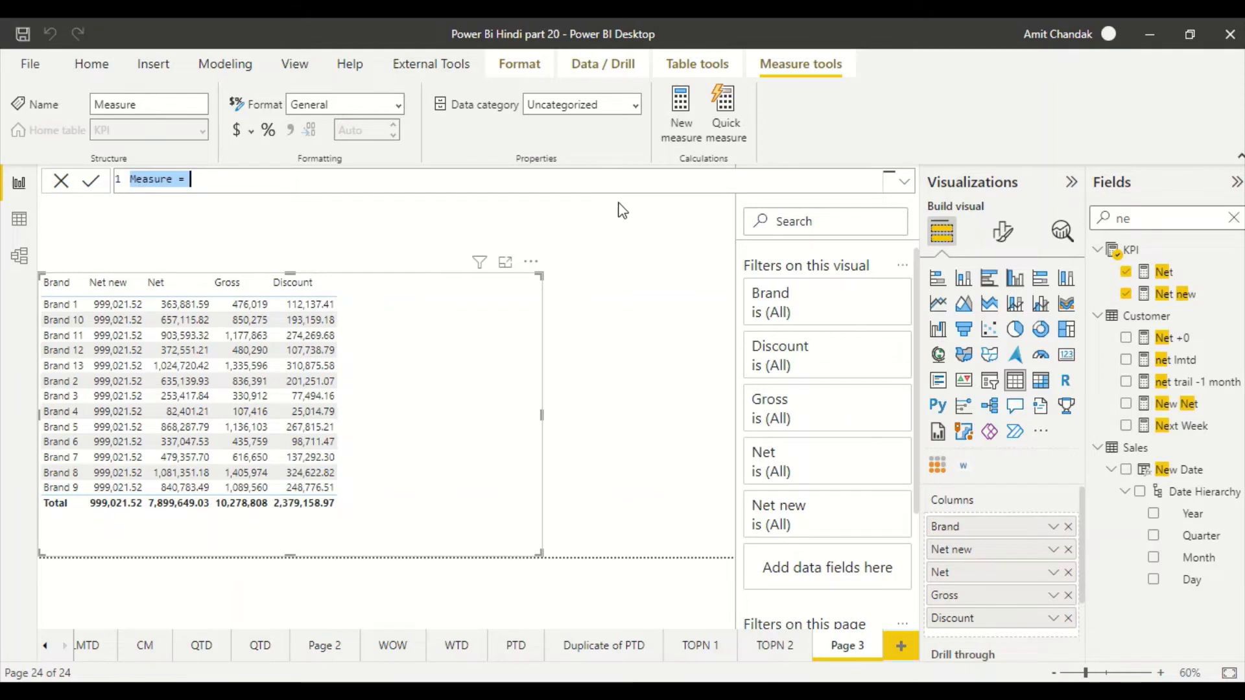
{"action": "key", "text": "ctrl+v"}
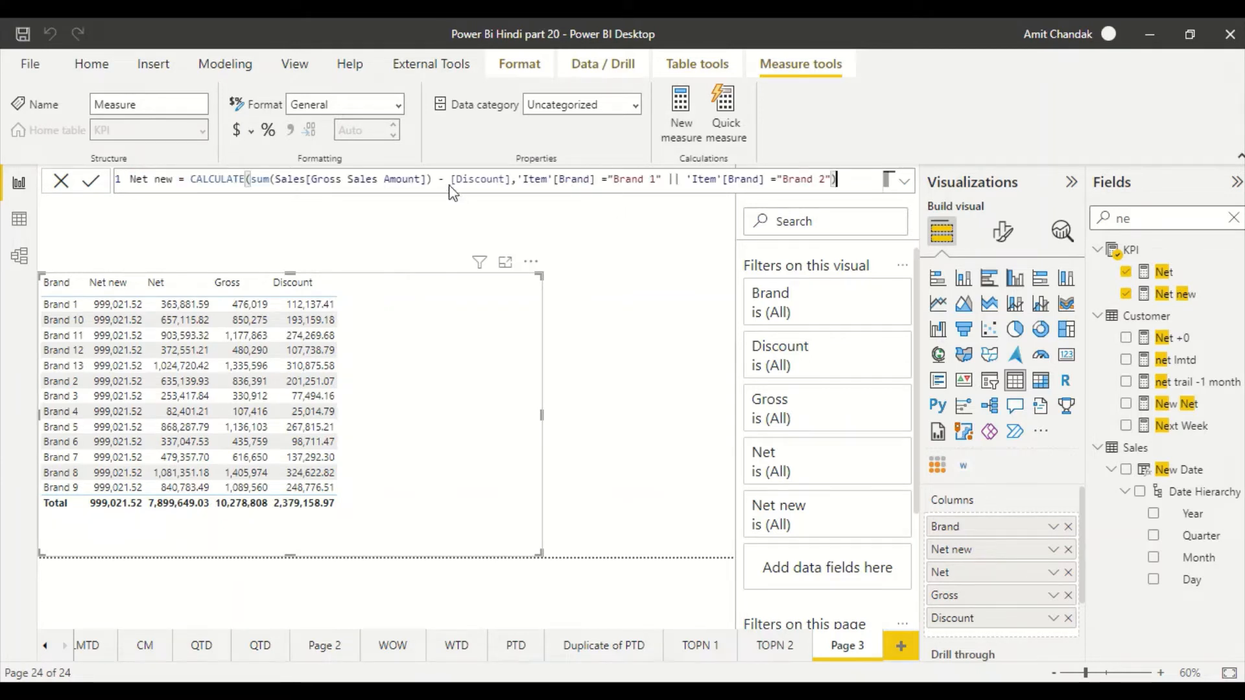
Insert the opening of a filter( function before the brand conditions in the new measure's CALCULATE.
{"action": "left_click", "coordinate": [523, 180]}
{"action": "type", "text": "fil"}
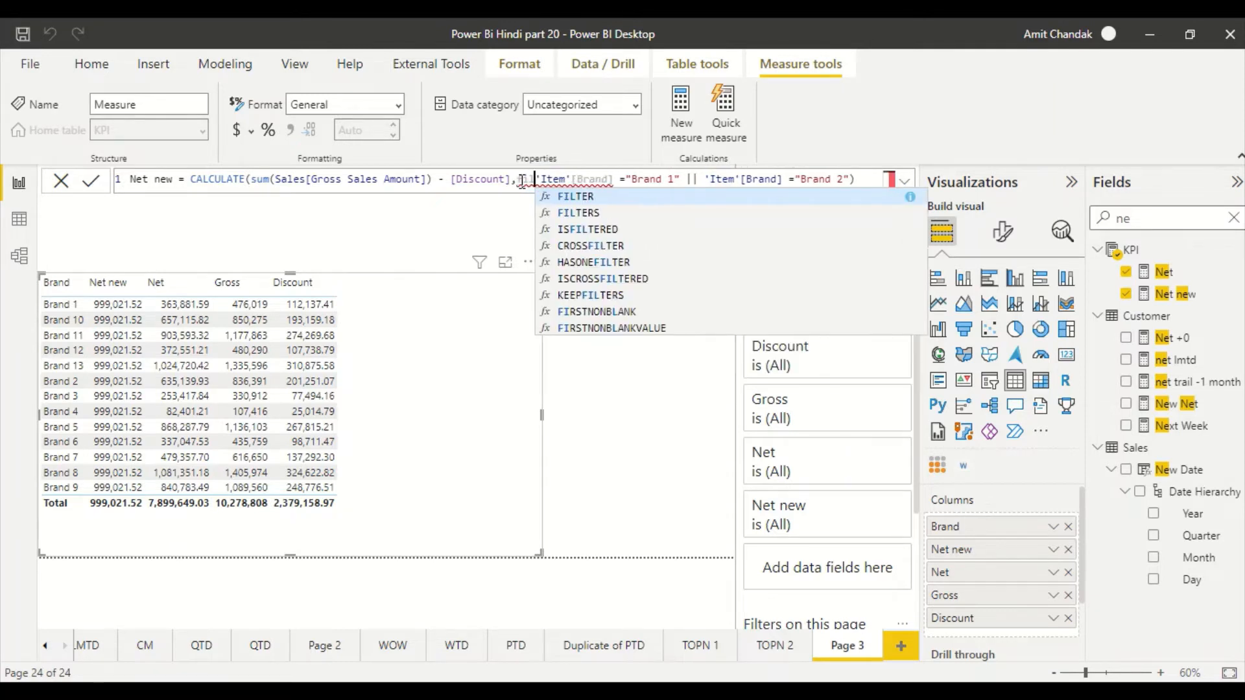
{"action": "type", "text": "ter"}
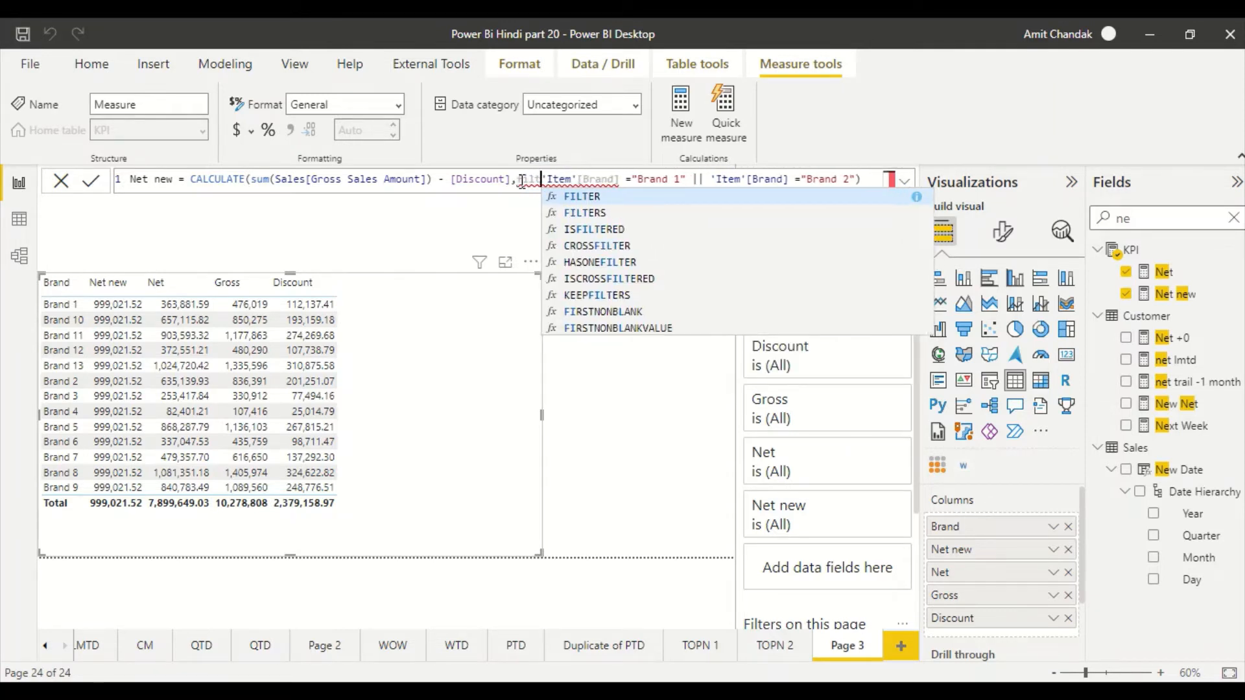
{"action": "type", "text": "("}
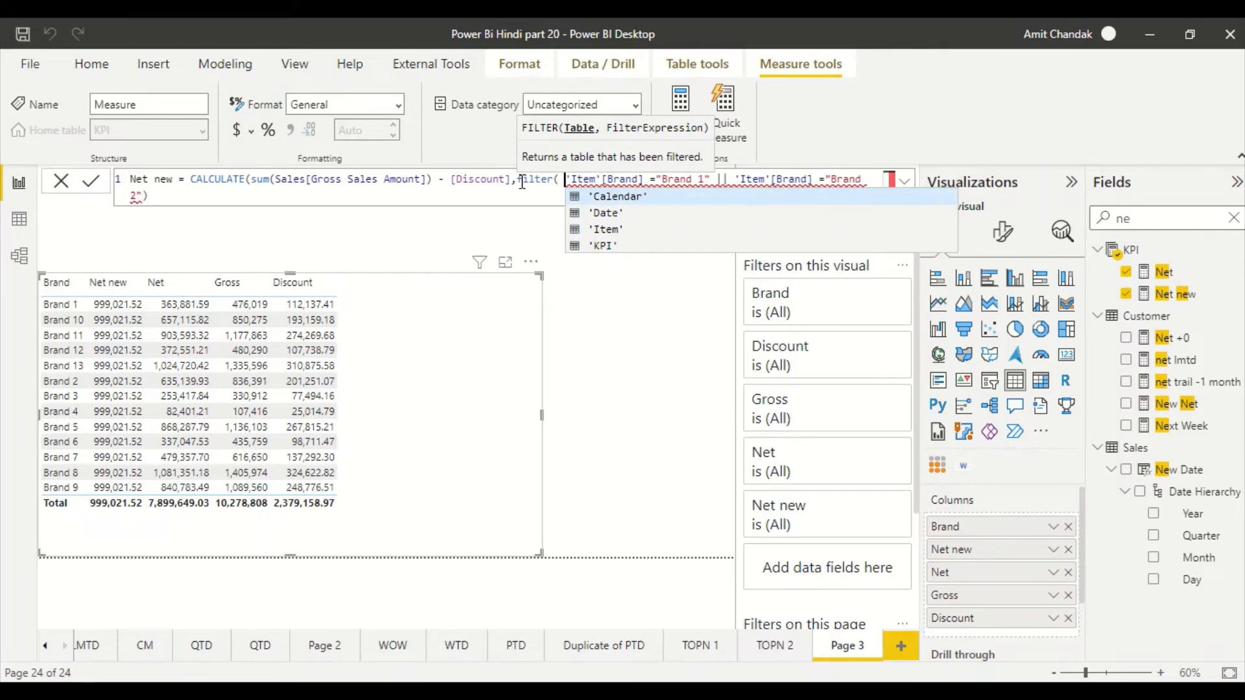
Supply 'Item' as the filter function's table argument, separate it from the brand conditions with a comma, and close the function.
{"action": "key", "text": "Right"}
{"action": "key", "text": "Right"}
{"action": "key", "text": "Right"}
{"action": "key", "text": "Right"}
{"action": "key", "text": "Right"}
{"action": "key", "text": "Right"}
{"action": "key", "text": "Right"}
{"action": "key", "text": "Right"}
{"action": "key", "text": "Right"}
{"action": "key", "text": "Right"}
{"action": "key", "text": "Right"}
{"action": "key", "text": "Right"}
{"action": "key", "text": "Right"}
{"action": "key", "text": "Right"}
{"action": "key", "text": "Right"}
{"action": "key", "text": "Right"}
{"action": "key", "text": "Right"}
{"action": "key", "text": "Right"}
{"action": "key", "text": "Right"}
{"action": "key", "text": "Right"}
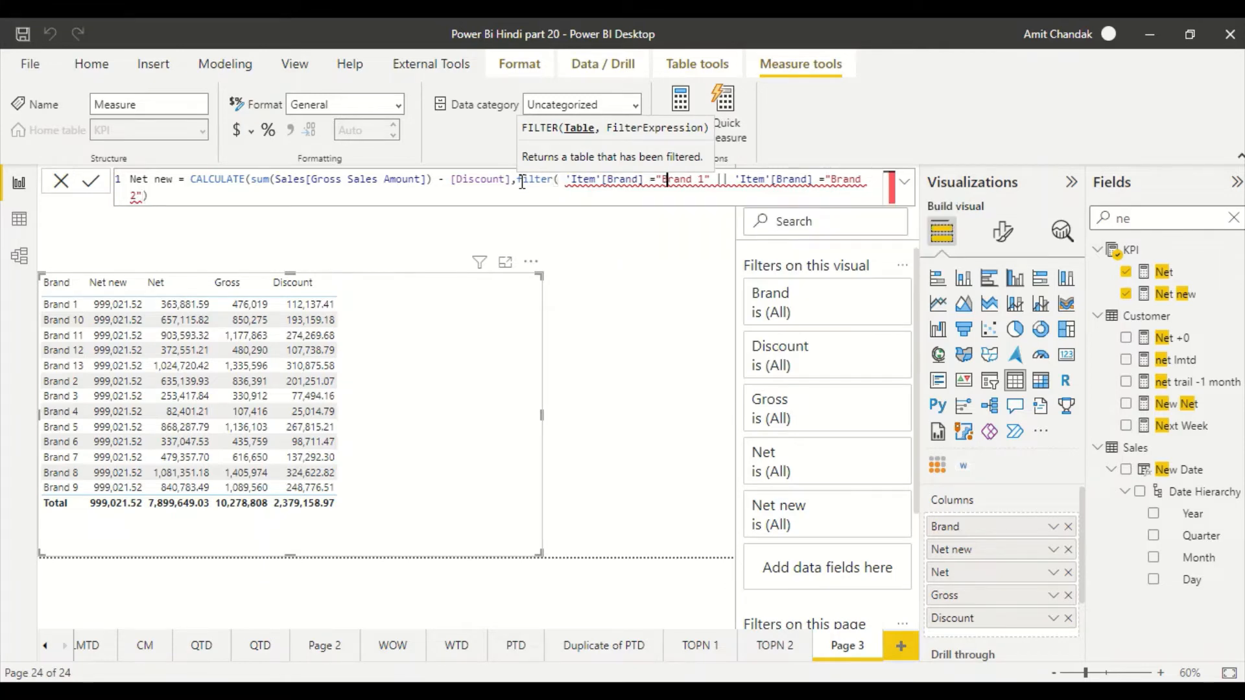
{"action": "key", "text": "Left"}
{"action": "key", "text": "Left"}
{"action": "key", "text": "Left"}
{"action": "key", "text": "Left"}
{"action": "key", "text": "Left"}
{"action": "key", "text": "Left"}
{"action": "key", "text": "Left"}
{"action": "key", "text": "Left"}
{"action": "key", "text": "Left"}
{"action": "key", "text": "Left"}
{"action": "key", "text": "Left"}
{"action": "key", "text": "Left"}
{"action": "key", "text": "Left"}
{"action": "key", "text": "Left"}
{"action": "key", "text": "Left"}
{"action": "key", "text": "Left"}
{"action": "key", "text": "Left"}
{"action": "key", "text": "Left"}
{"action": "key", "text": "Left"}
{"action": "key", "text": "Left"}
{"action": "key", "text": "Left"}
{"action": "key", "text": "shift+Right"}
{"action": "key", "text": "shift+Right"}
{"action": "key", "text": "shift+Right"}
{"action": "key", "text": "shift+Right"}
{"action": "key", "text": "shift+Right"}
{"action": "key", "text": "shift+Right"}
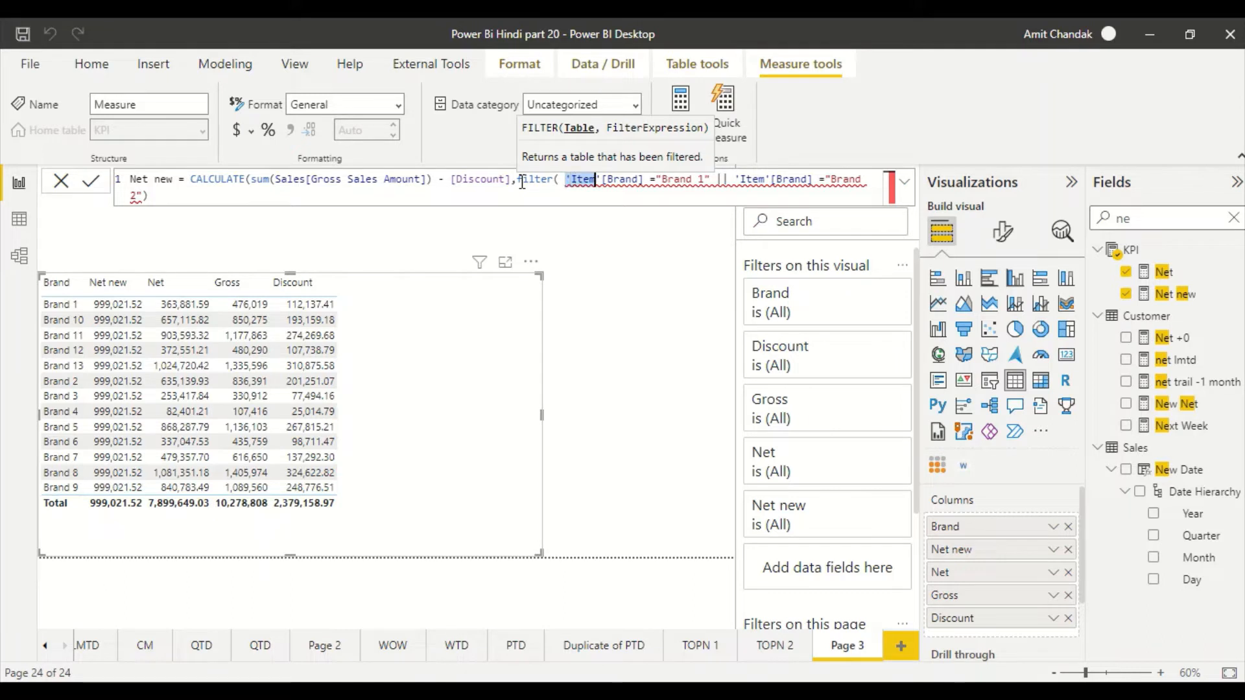
{"action": "key", "text": "ctrl+c"}
{"action": "key", "text": "Left"}
{"action": "key", "text": "Left"}
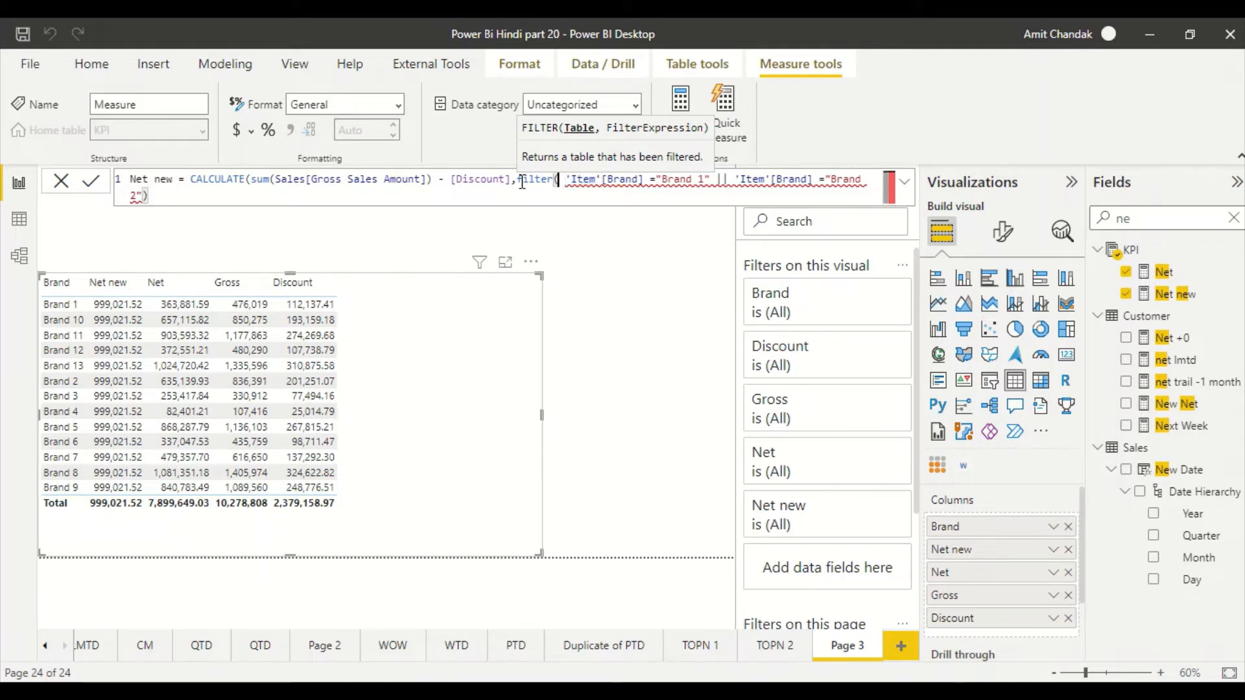
{"action": "key", "text": "ctrl+v"}
{"action": "key", "text": "Right"}
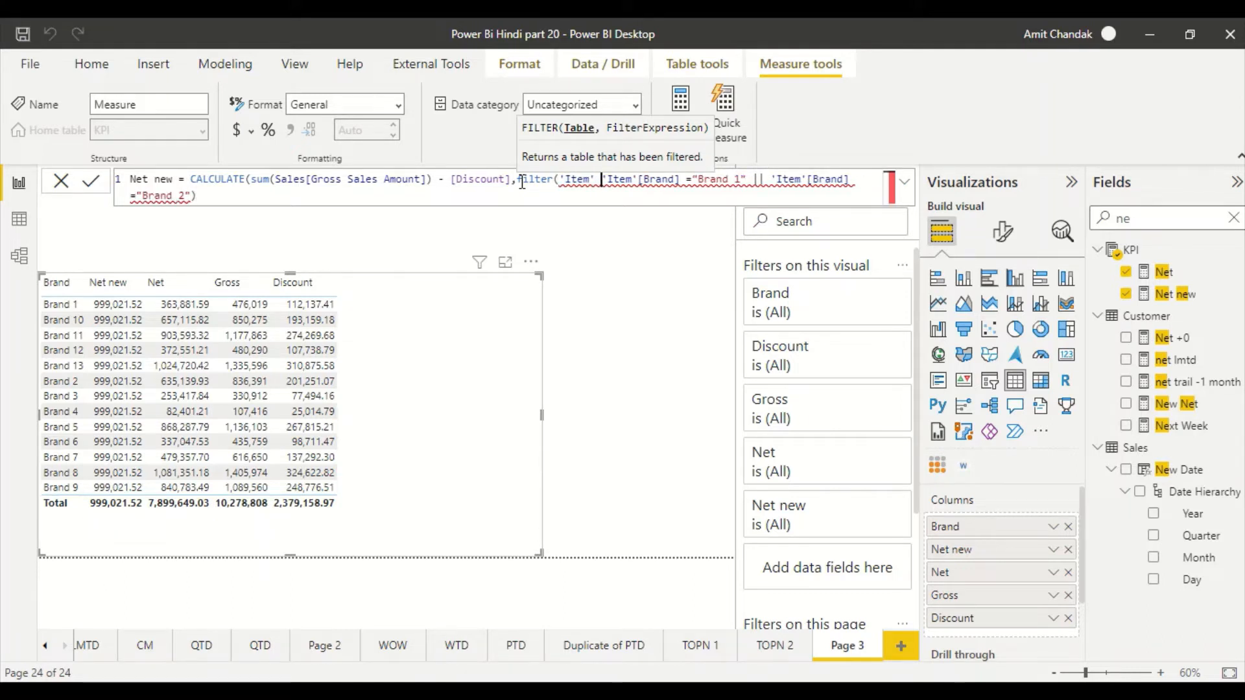
{"action": "type", "text": ","}
{"action": "key", "text": "Down"}
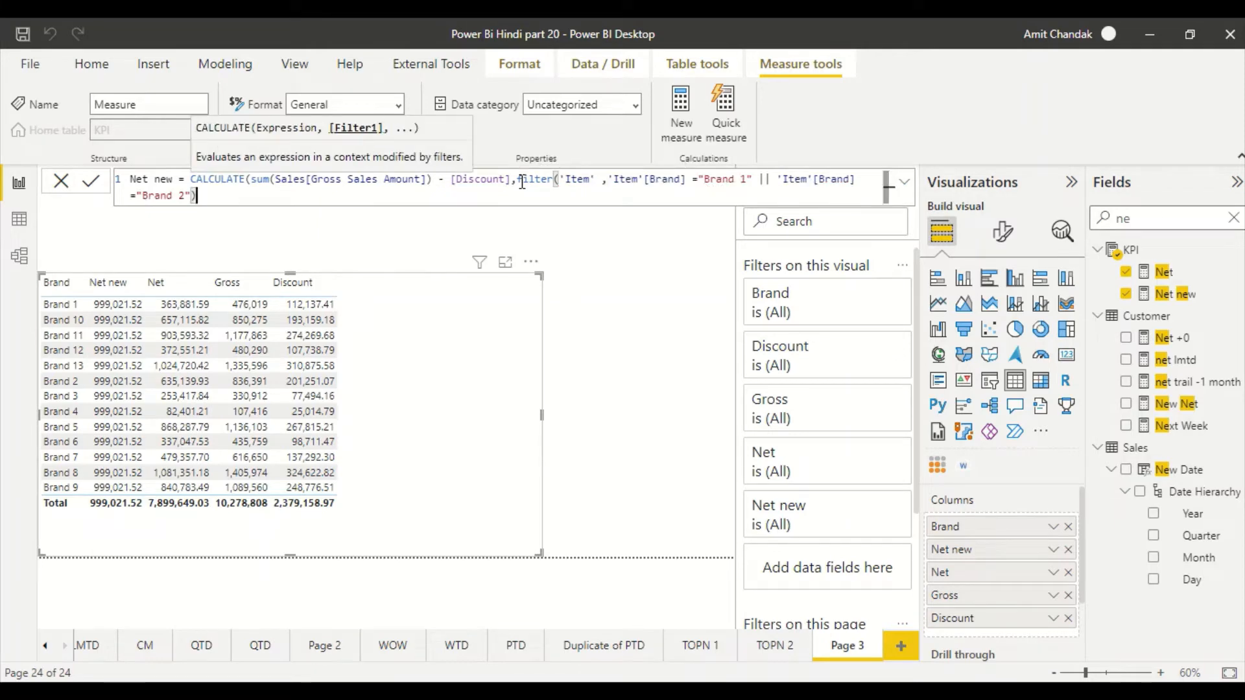
{"action": "type", "text": ")"}
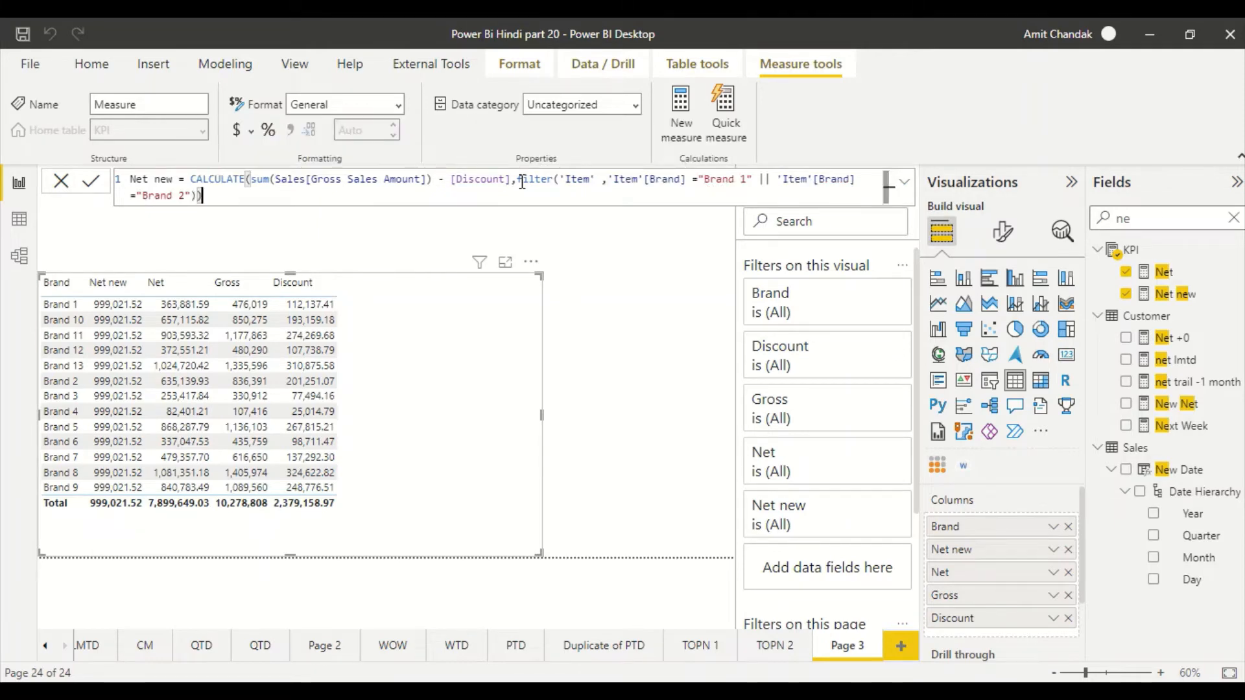
Name the new measure Net new 1 in its formula and commit it.
{"action": "key", "text": "Return"}
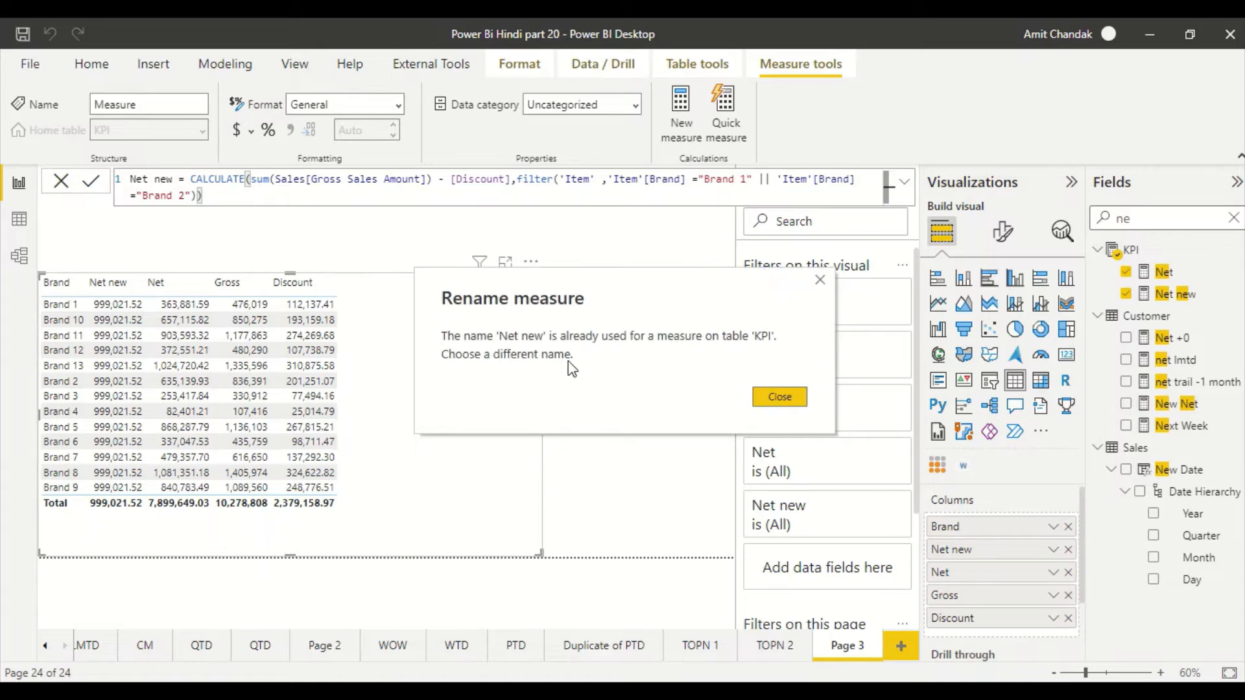
{"action": "left_click", "coordinate": [786, 397]}
{"action": "left_click", "coordinate": [180, 180]}
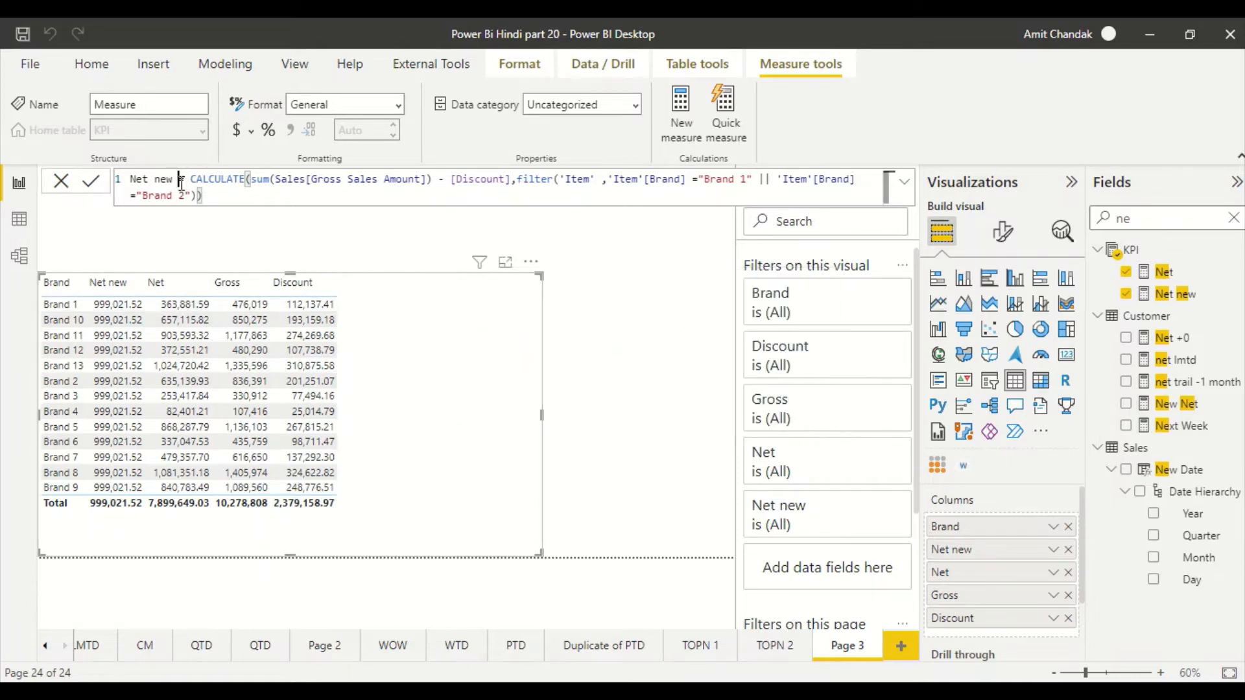
{"action": "type", "text": "1"}
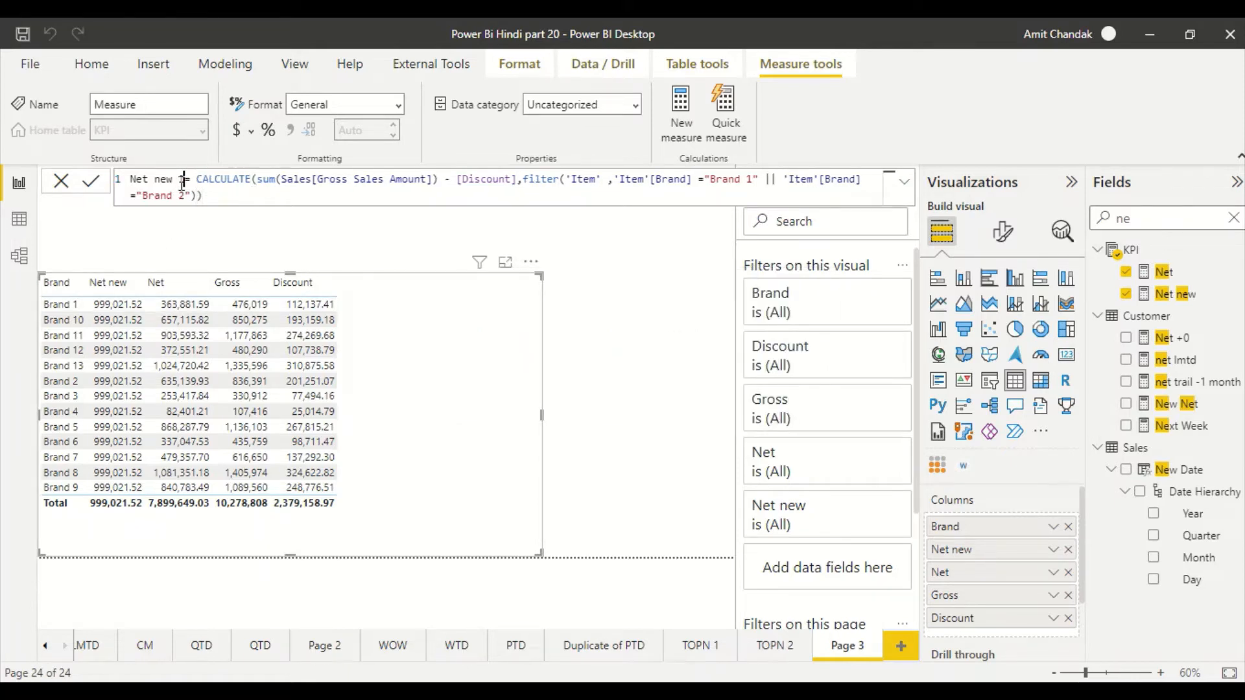
{"action": "key", "text": "Return"}
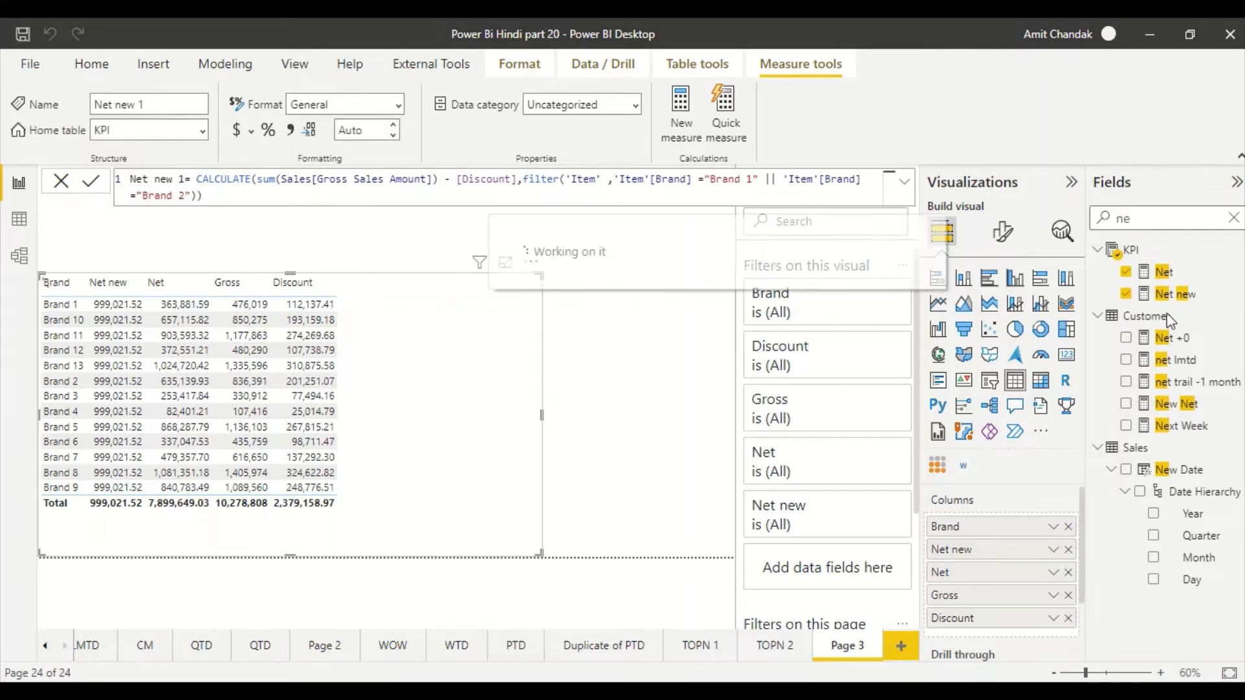
Add the Net new 1 measure to the Brand table and leave the table sorted ascending by Brand.
{"action": "left_click_drag", "start_coordinate": [1196, 317], "coordinate": [475, 383]}
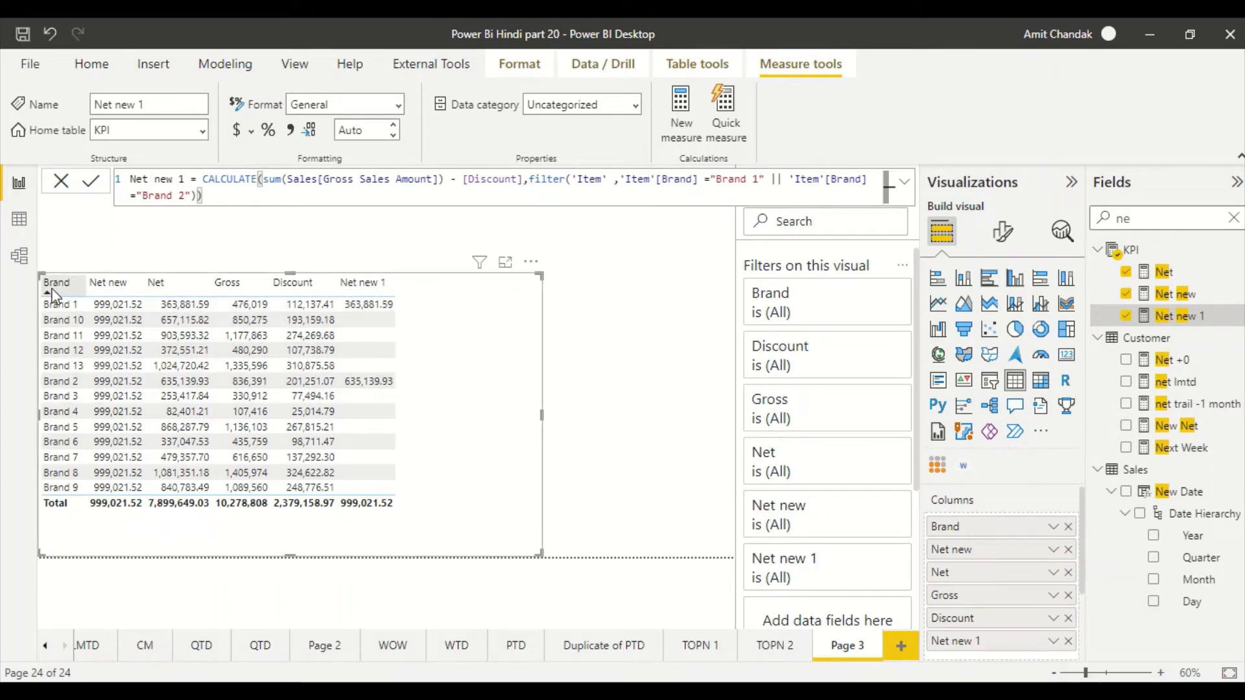
{"action": "left_click", "coordinate": [76, 293]}
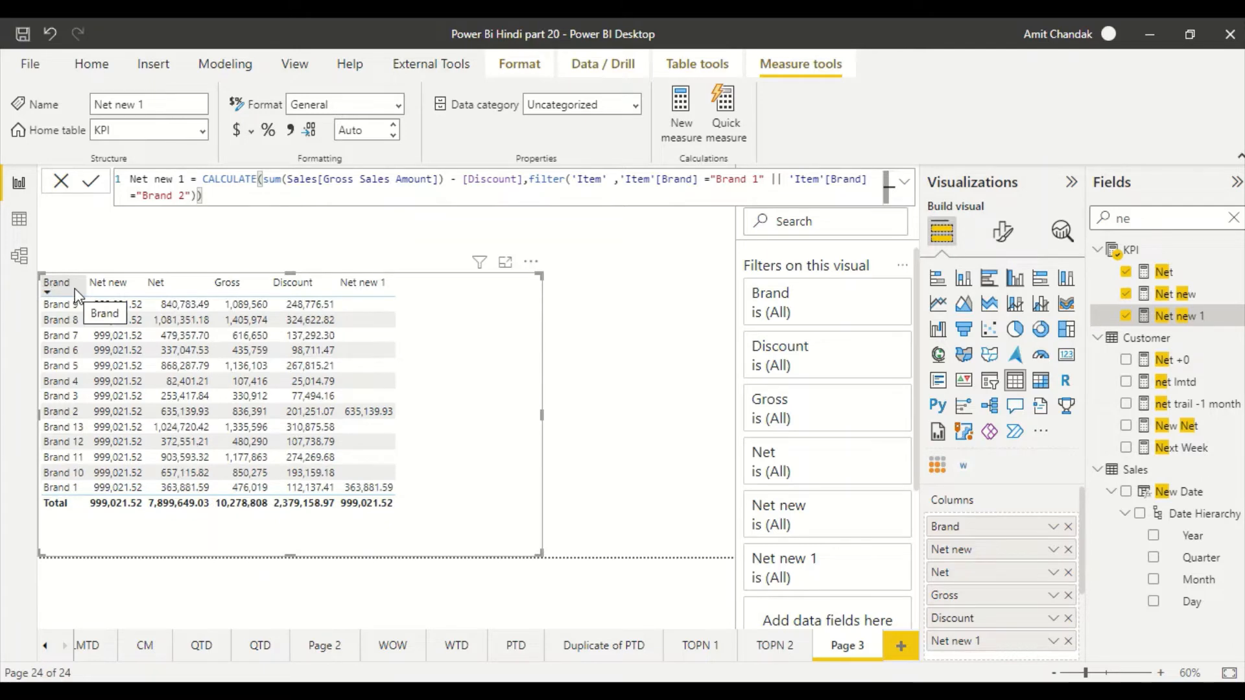
{"action": "left_click", "coordinate": [75, 290]}
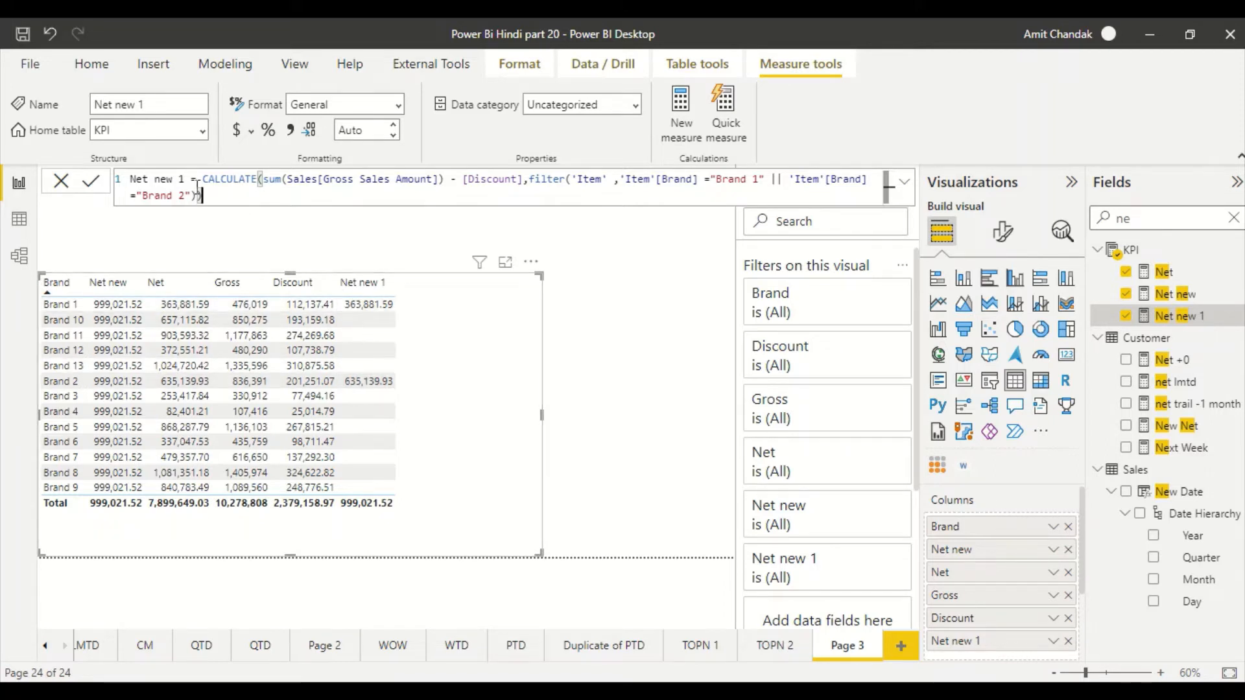
Create another measure in the KPI table from a copy of the complete Net new 1 formula.
{"action": "left_click_drag", "start_coordinate": [203, 196], "coordinate": [99, 182]}
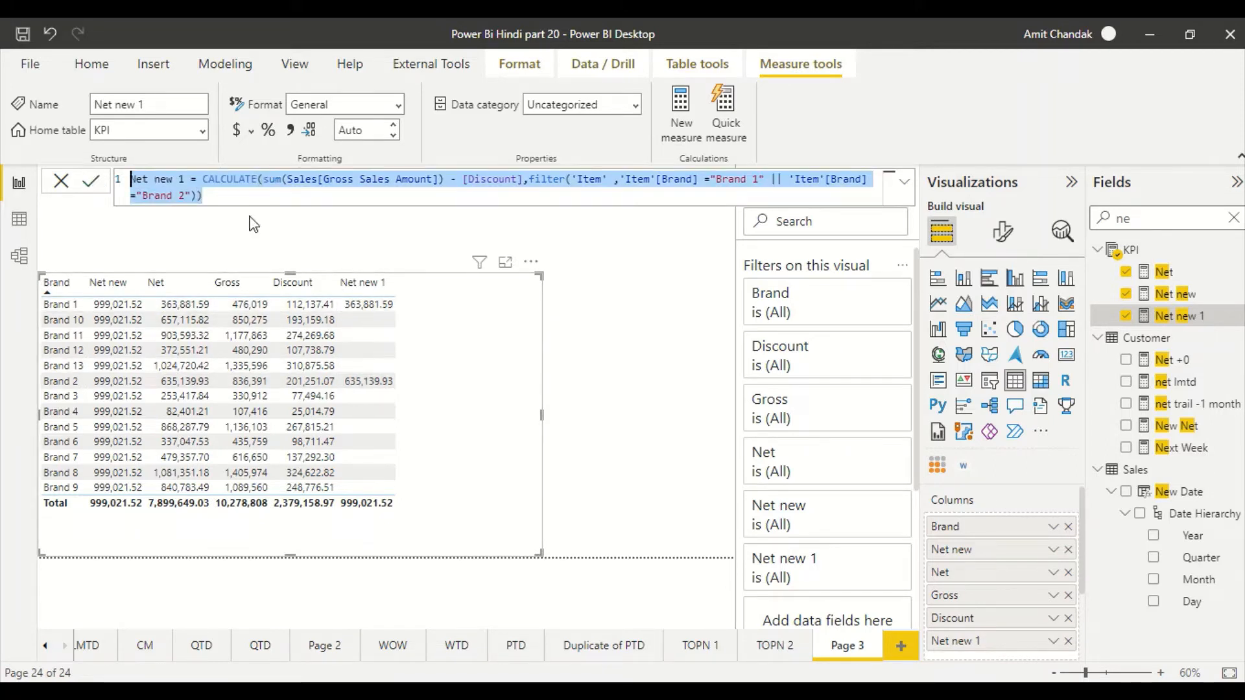
{"action": "left_click", "coordinate": [686, 141]}
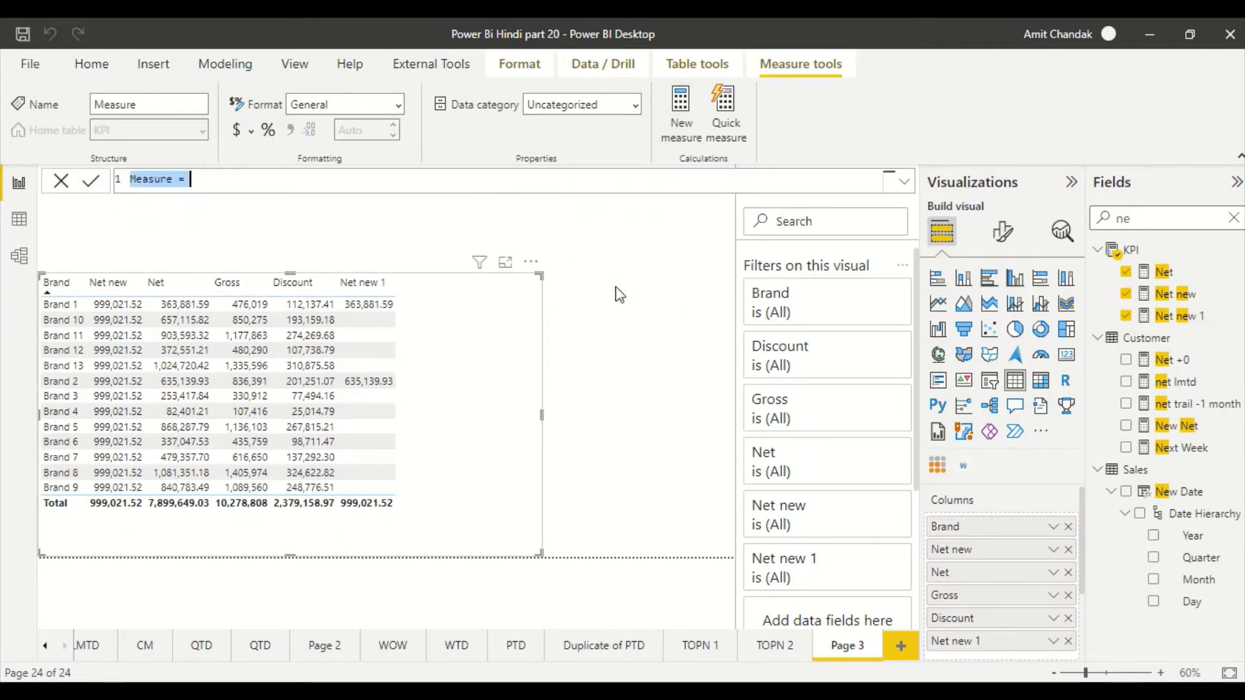
{"action": "key", "text": "ctrl+v"}
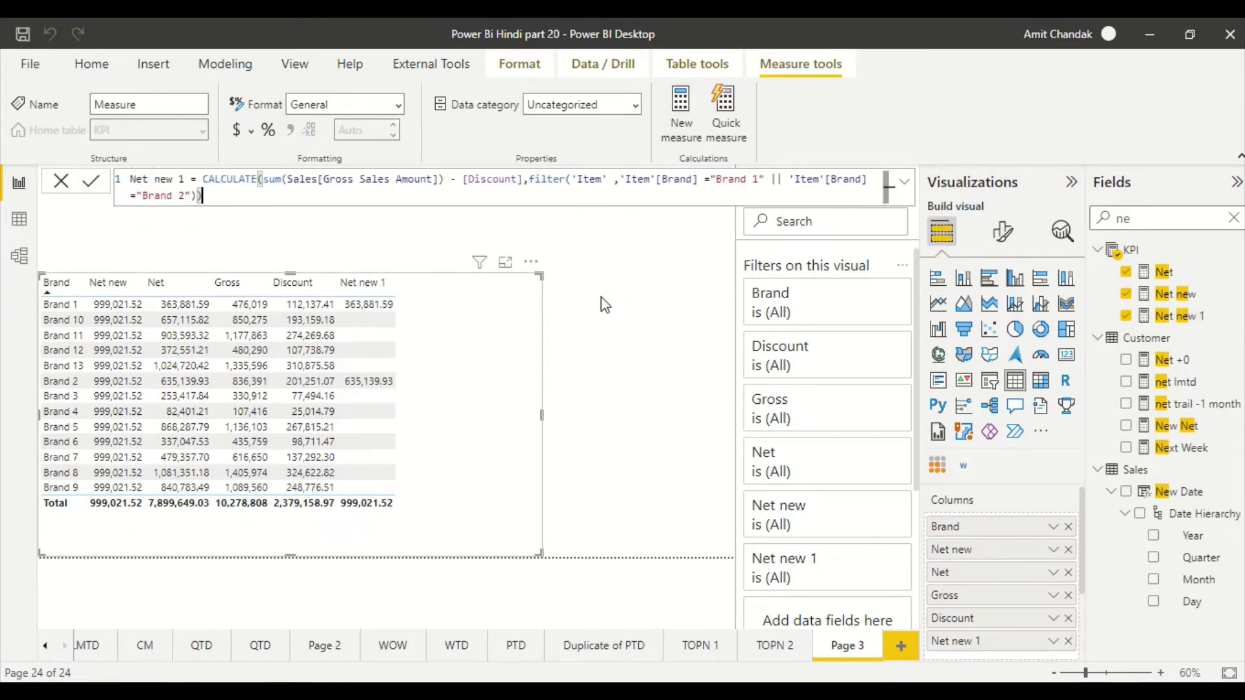
Replace the filter function's 'Item' table argument with all('Item'[Brand]) in the copied formula.
{"action": "left_click", "coordinate": [571, 181]}
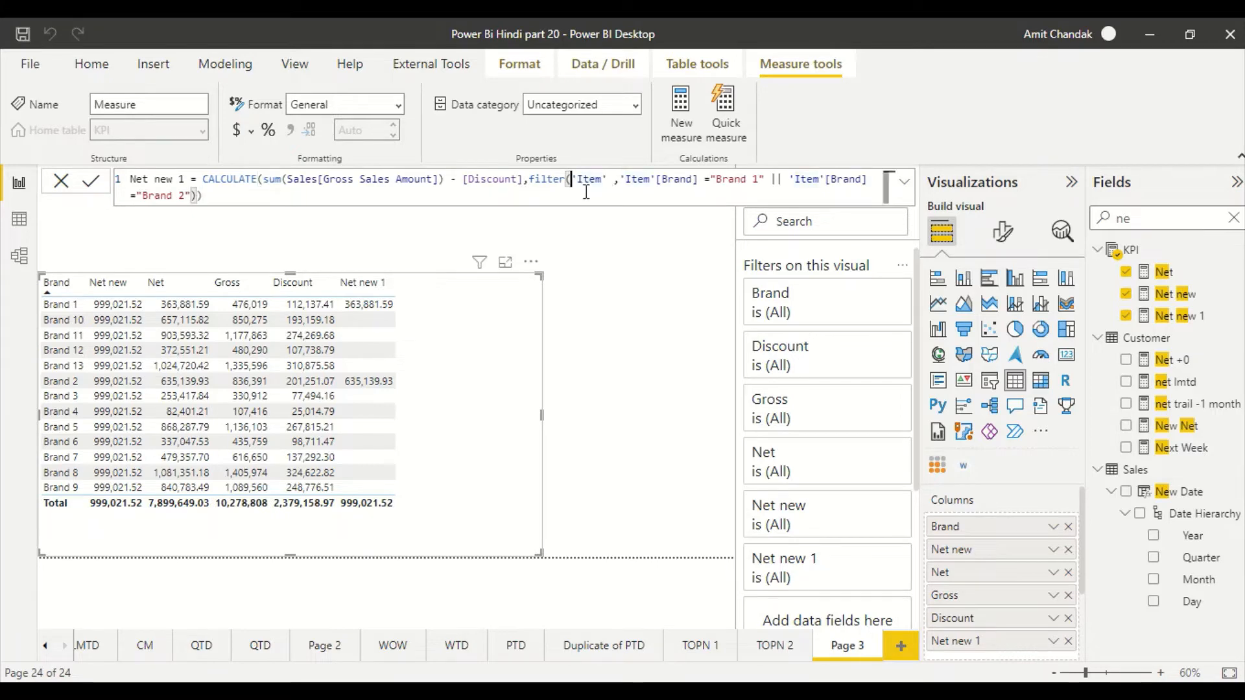
{"action": "type", "text": "all("}
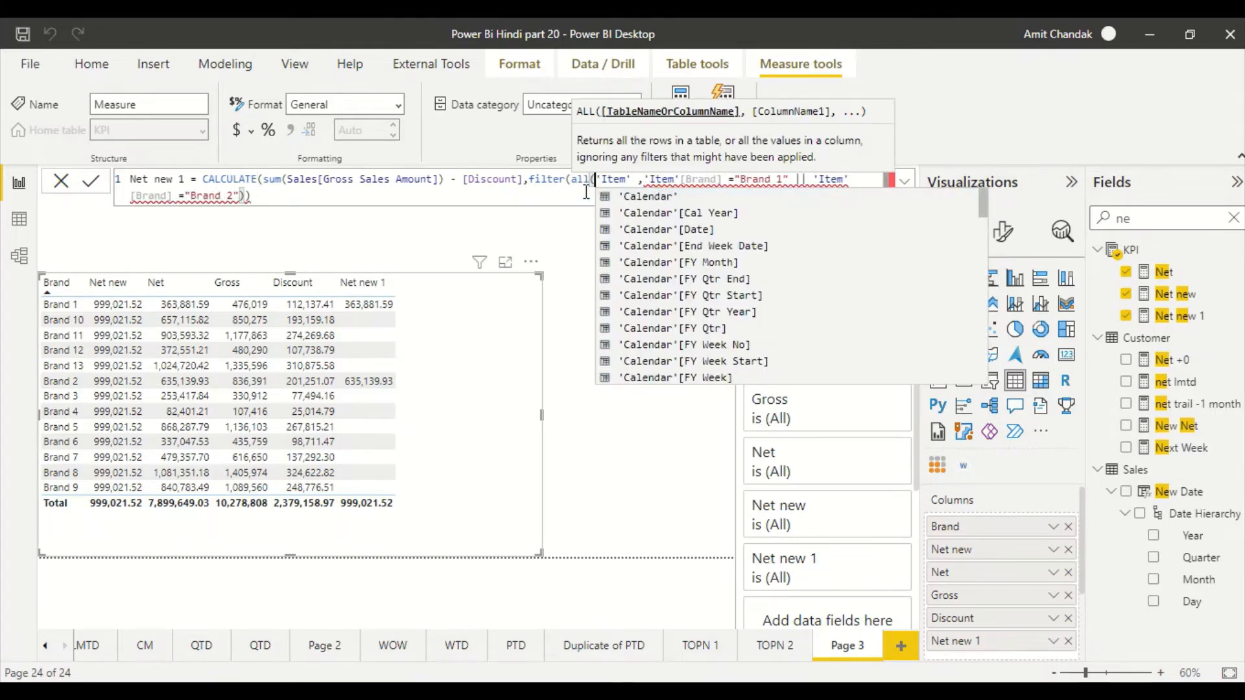
{"action": "key", "text": "Right"}
{"action": "key", "text": "Right"}
{"action": "key", "text": "Right"}
{"action": "key", "text": "Right"}
{"action": "key", "text": "Right"}
{"action": "key", "text": "Right"}
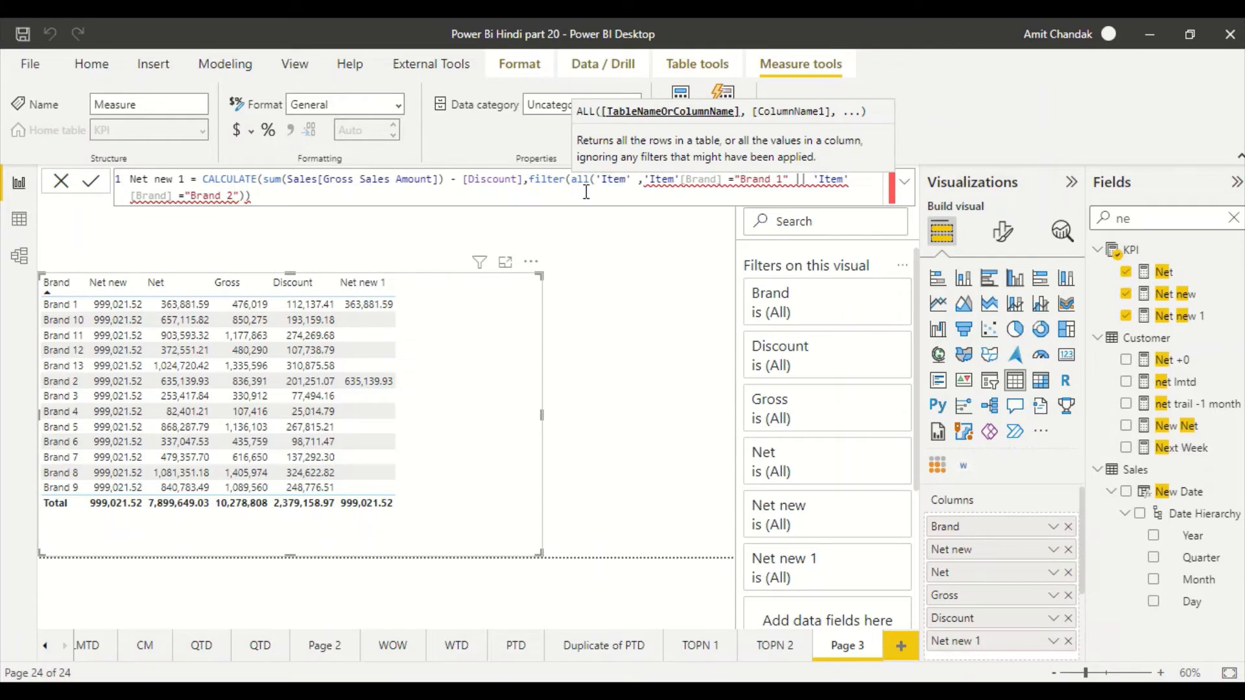
{"action": "type", "text": "[Brand]"}
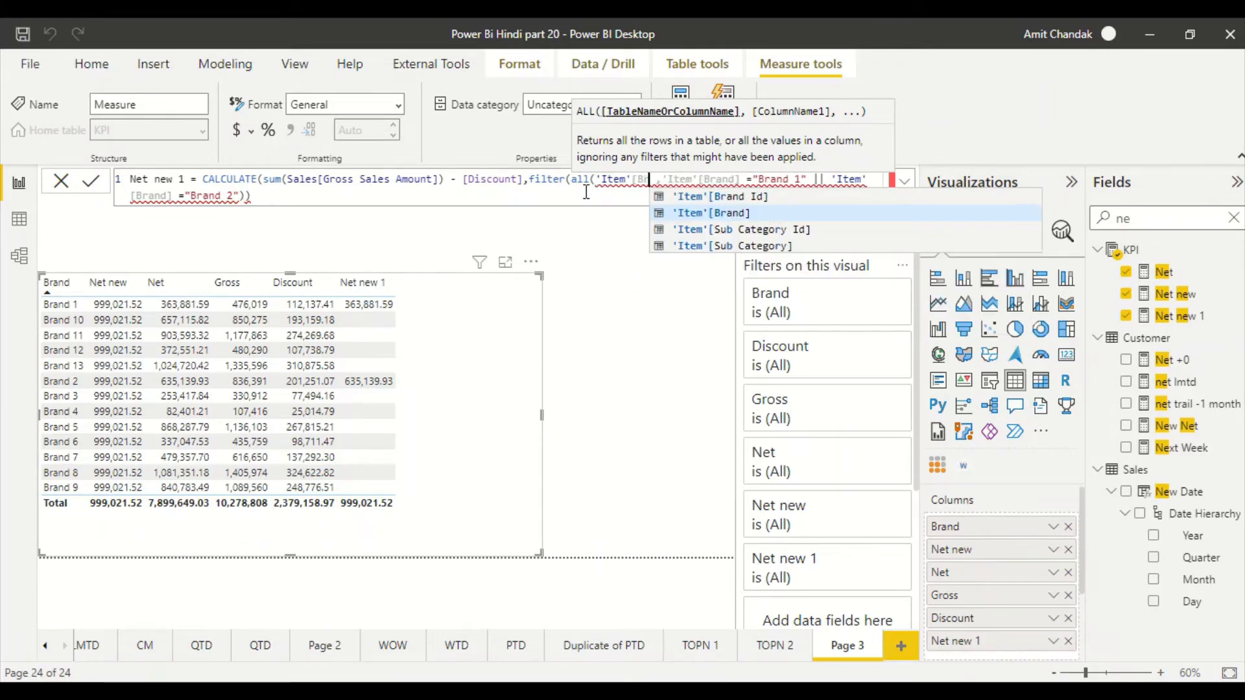
{"action": "type", "text": ")"}
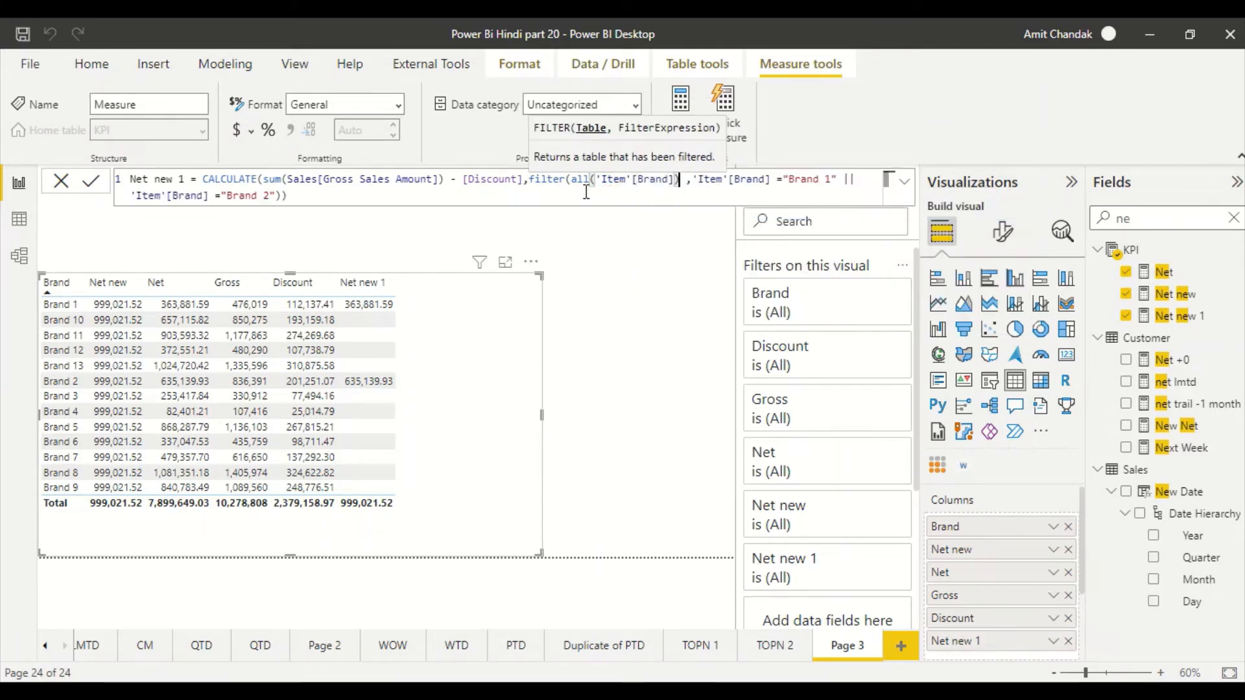
Name the copied measure Net new 2, commit it, and add it to the Brand table.
{"action": "key", "text": "Return"}
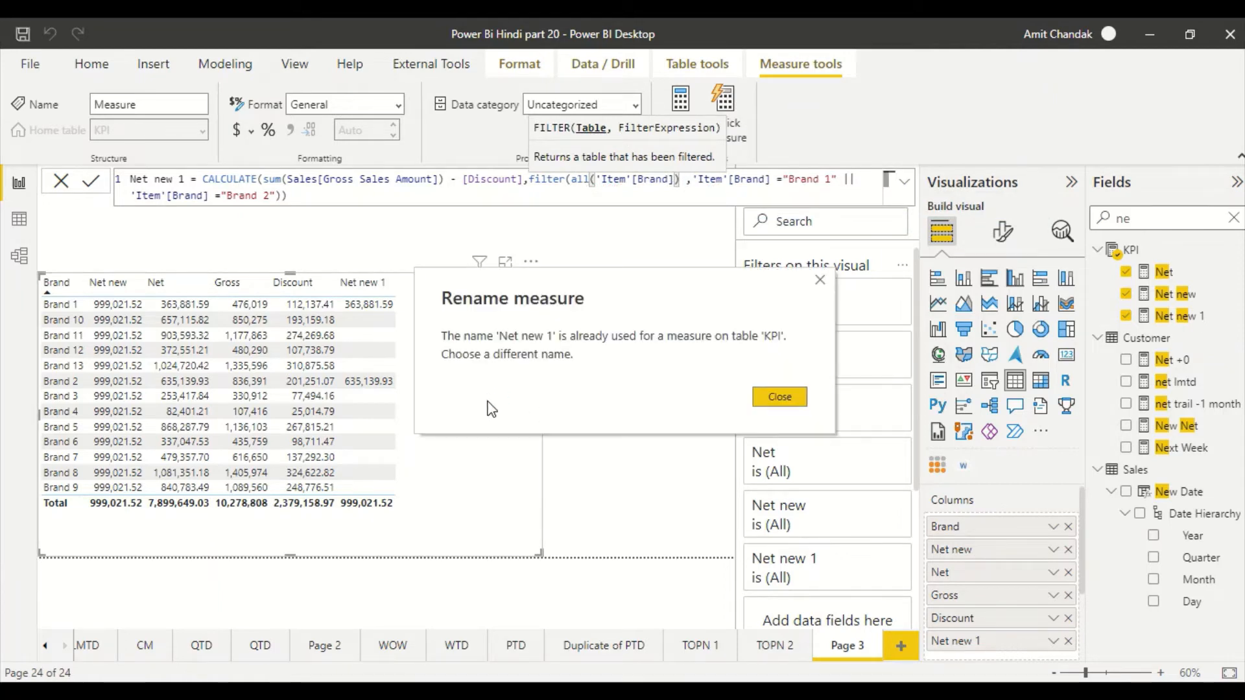
{"action": "left_click", "coordinate": [801, 398]}
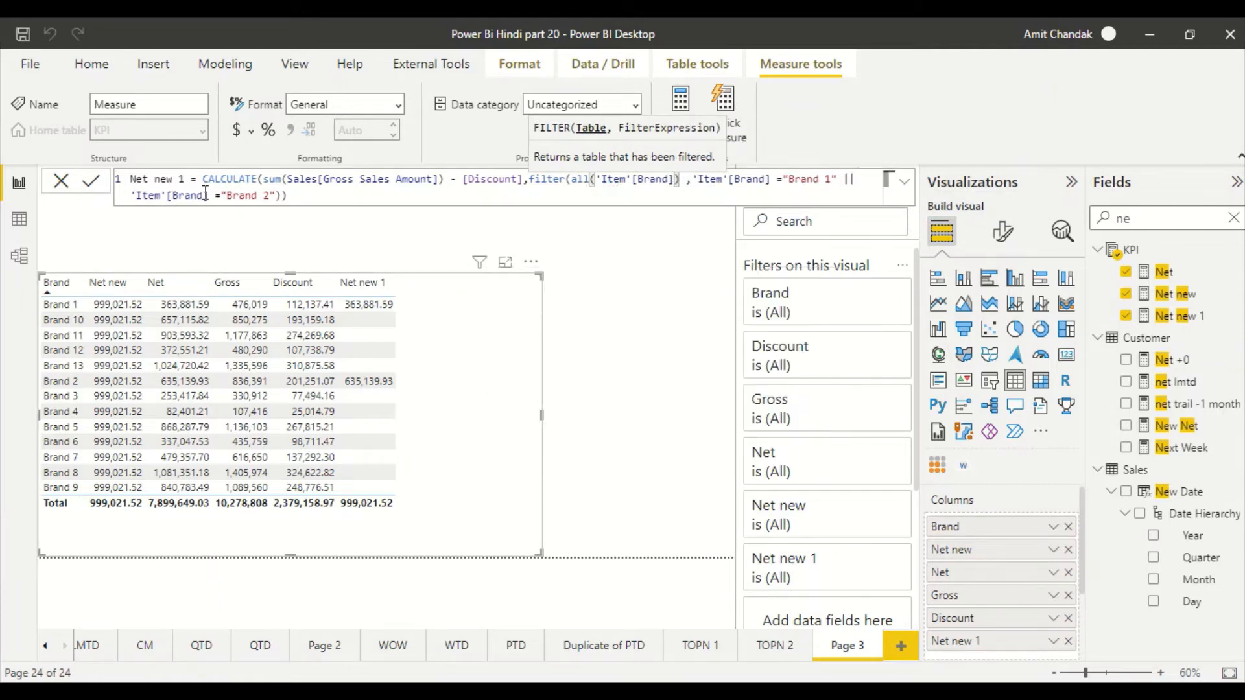
{"action": "left_click", "coordinate": [184, 182]}
{"action": "key", "text": "BackSpace"}
{"action": "type", "text": "2"}
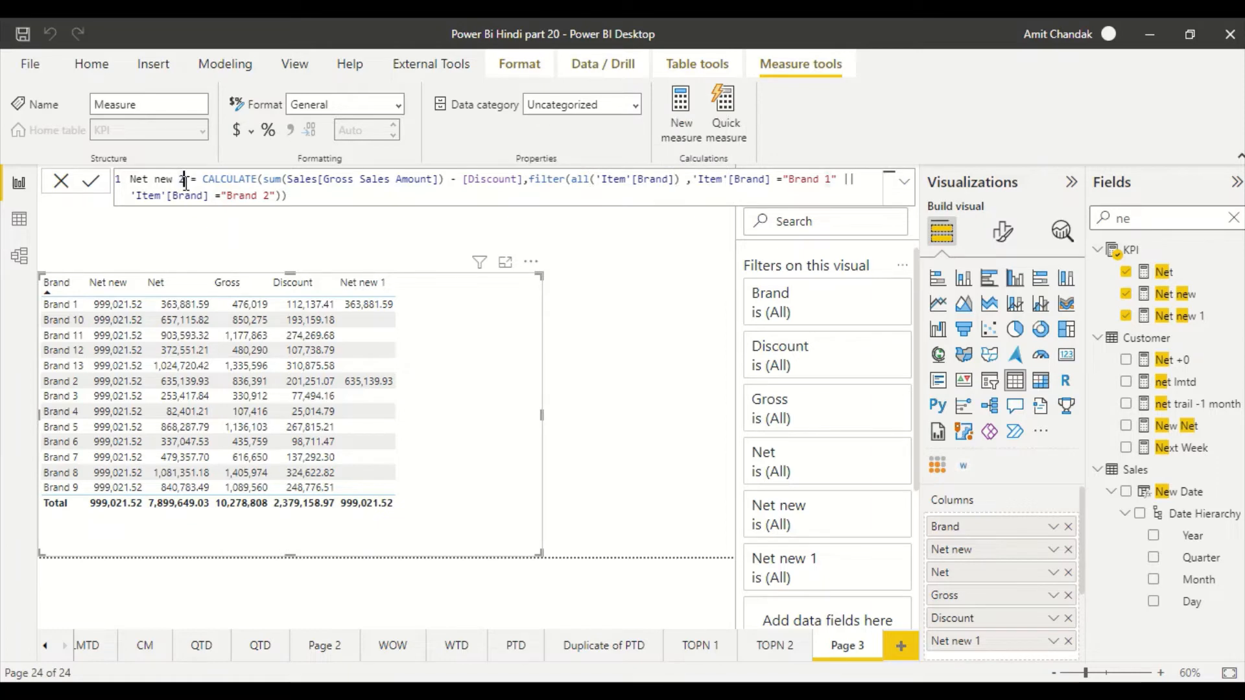
{"action": "key", "text": "Return"}
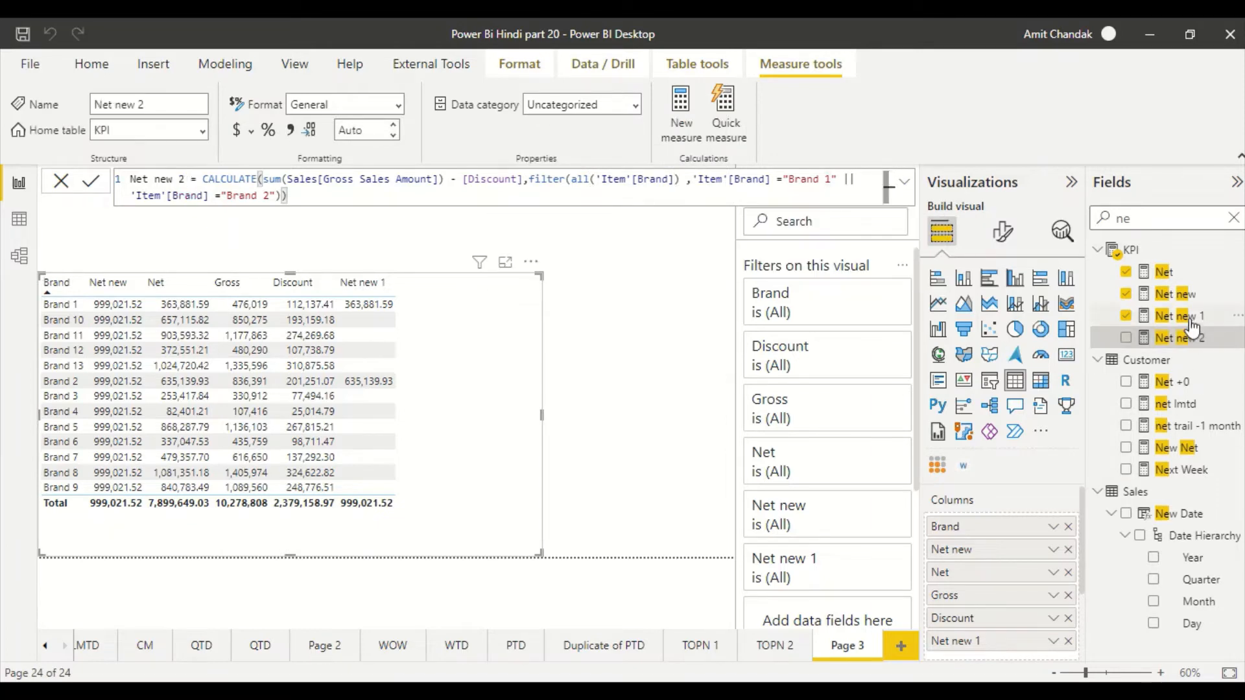
{"action": "left_click_drag", "start_coordinate": [1069, 356], "coordinate": [489, 379]}
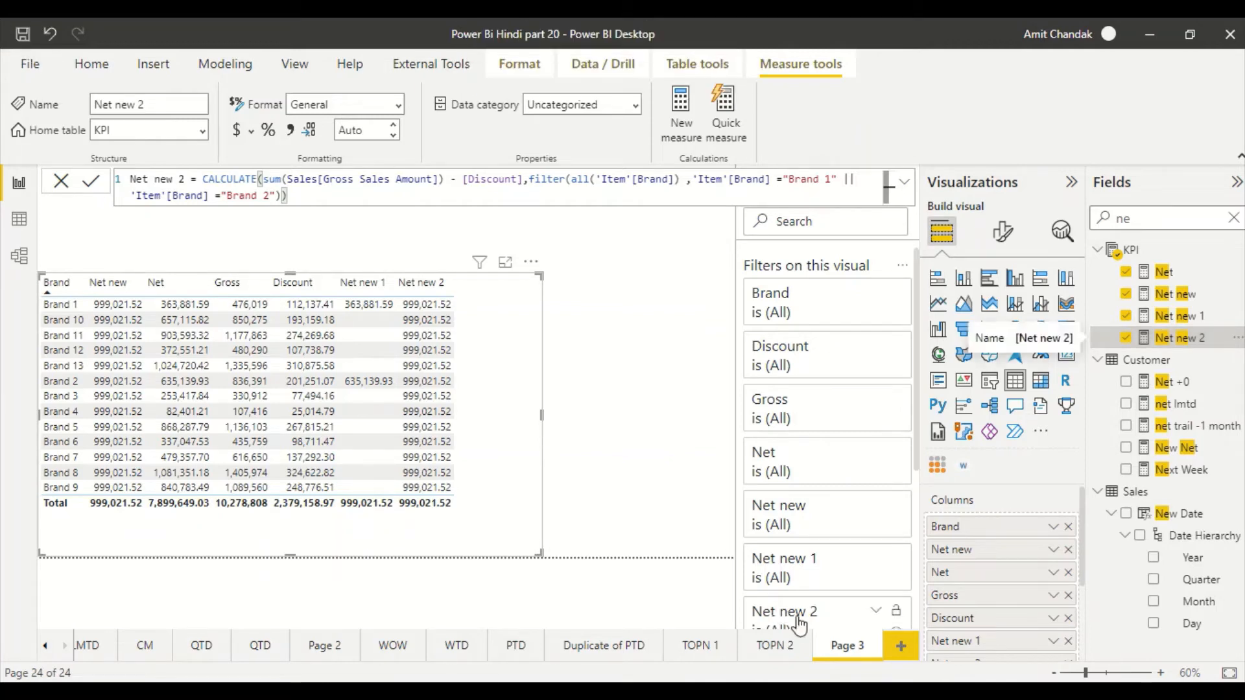
Add a new report page and clear the field search so that all fields are listed.
{"action": "left_click", "coordinate": [901, 644]}
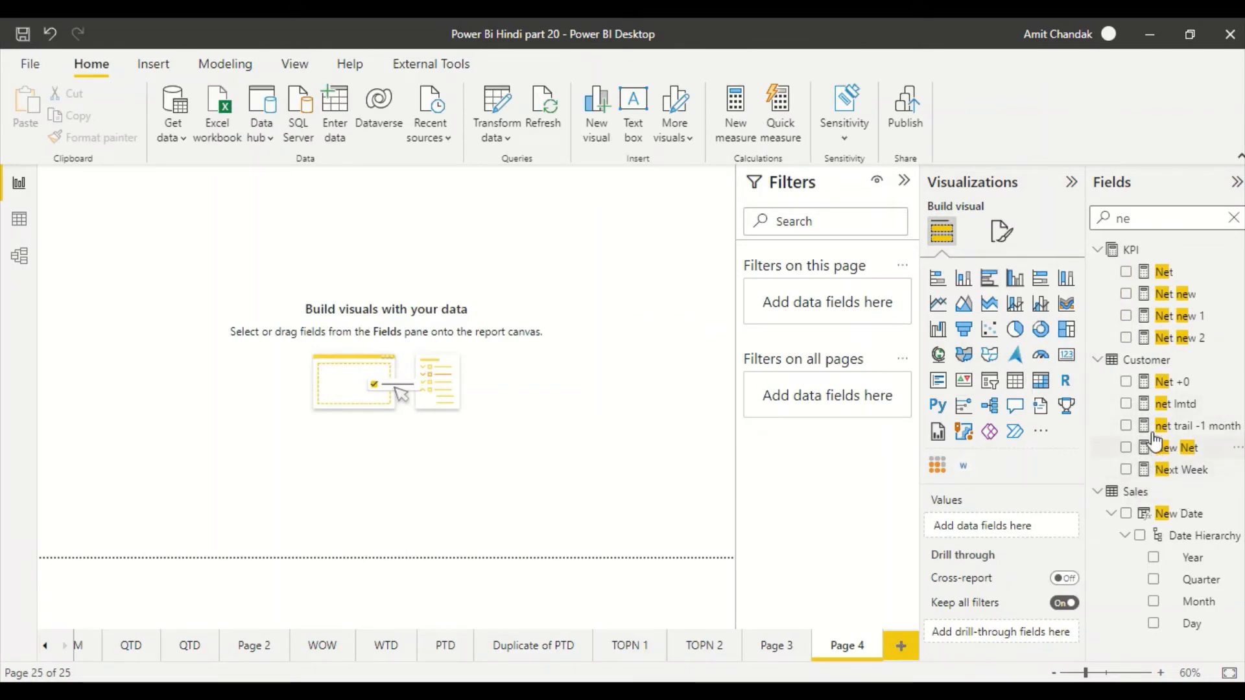
{"action": "key", "text": "BackSpace"}
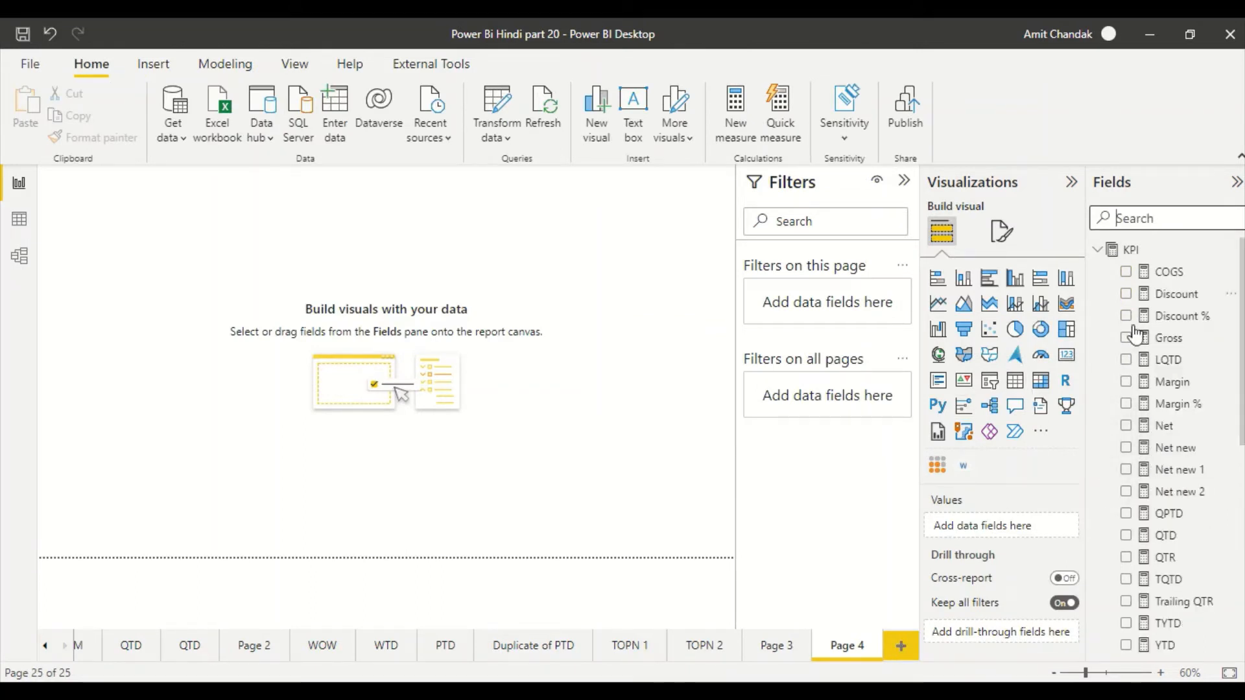
{"action": "scroll", "coordinate": [1149, 422], "scroll_direction": "down", "scroll_amount": 10}
{"action": "scroll", "coordinate": [1148, 441], "scroll_direction": "up", "scroll_amount": 5}
Collapse the KPI, Geography and Item tables, and add a table visual with the Date field near the new page's left edge.
{"action": "left_click", "coordinate": [1098, 246]}
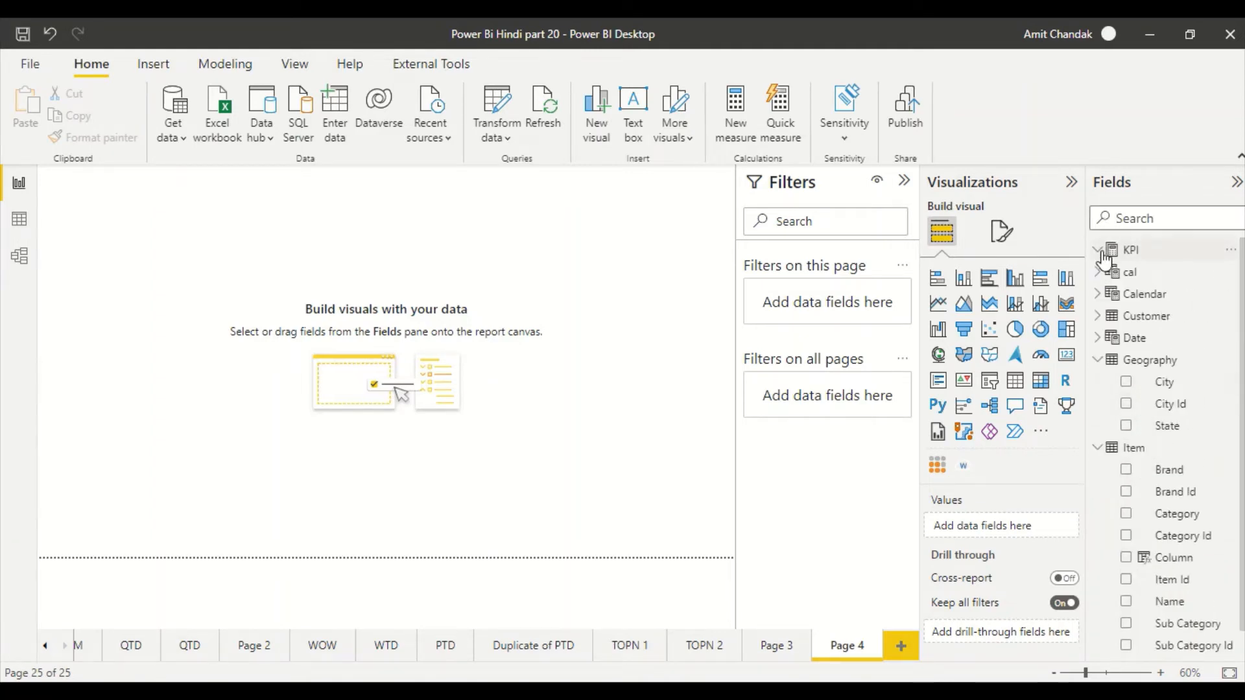
{"action": "left_click", "coordinate": [1096, 361]}
{"action": "left_click", "coordinate": [1099, 384]}
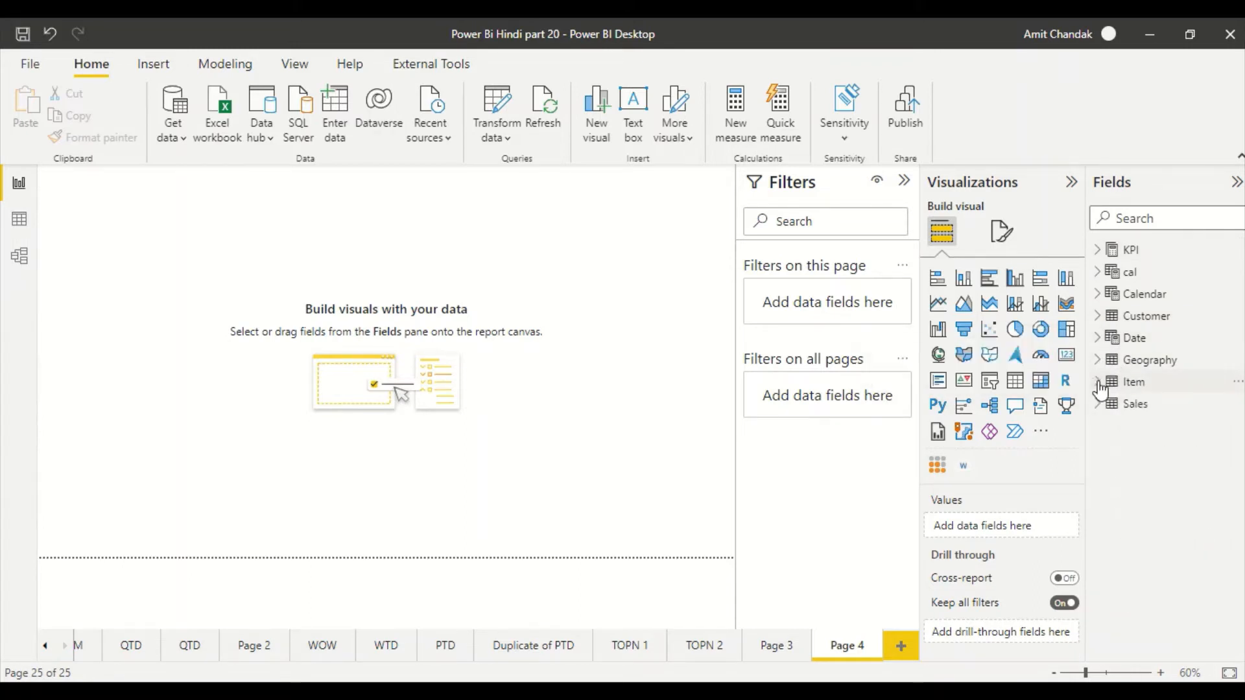
{"action": "left_click", "coordinate": [1097, 337]}
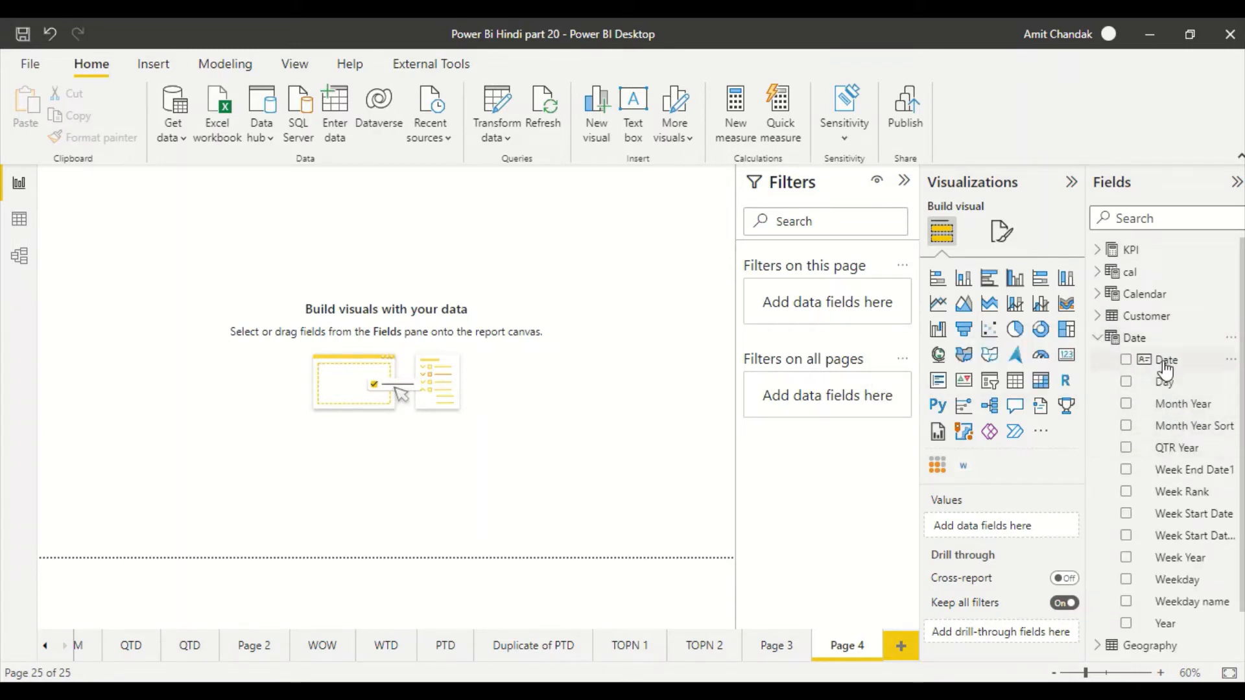
{"action": "left_click_drag", "start_coordinate": [1165, 359], "coordinate": [111, 304]}
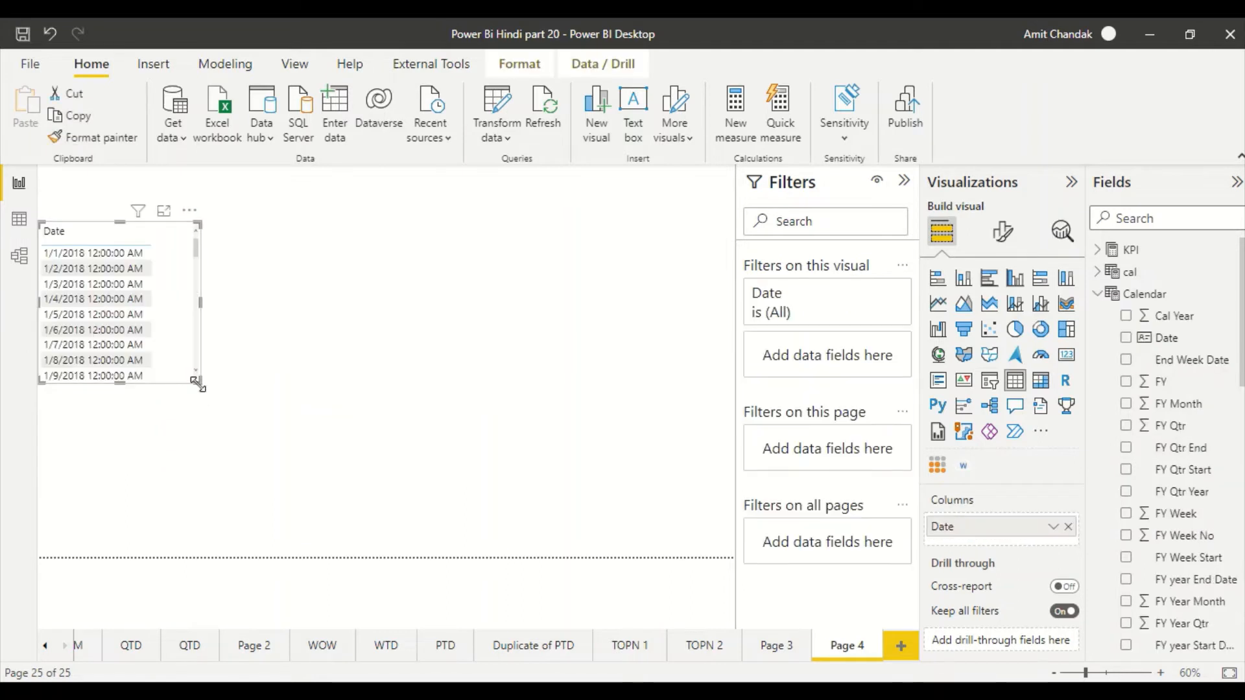
Enlarge the Date table visual, add the Calendar table's Month Rank field to it, and set Month Rank to Don't summarize.
{"action": "left_click_drag", "start_coordinate": [198, 382], "coordinate": [413, 543]}
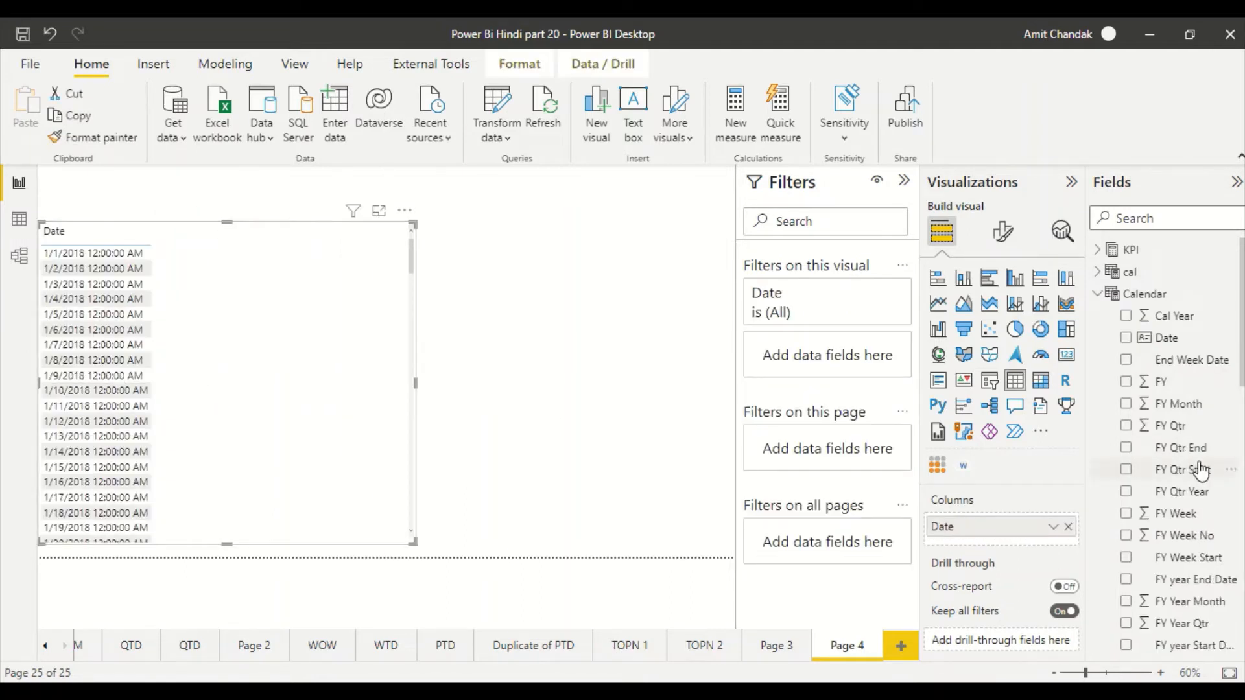
{"action": "scroll", "coordinate": [1188, 428], "scroll_direction": "down", "scroll_amount": 3}
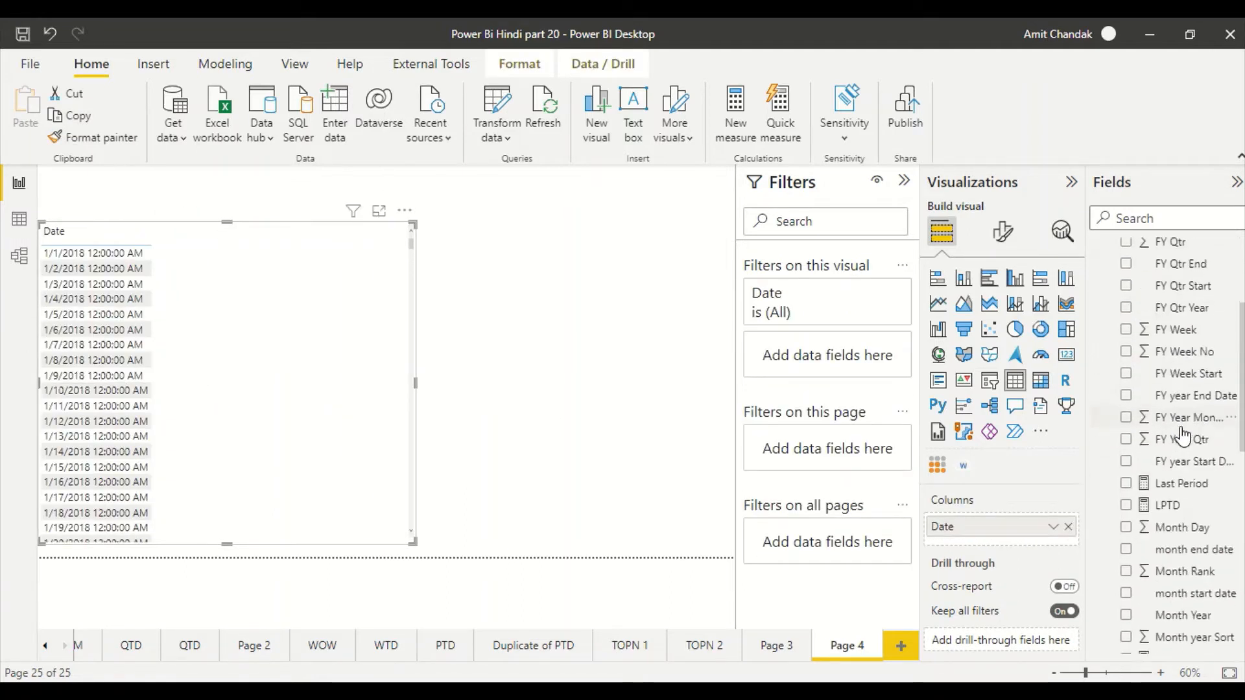
{"action": "scroll", "coordinate": [1188, 467], "scroll_direction": "down", "scroll_amount": 1}
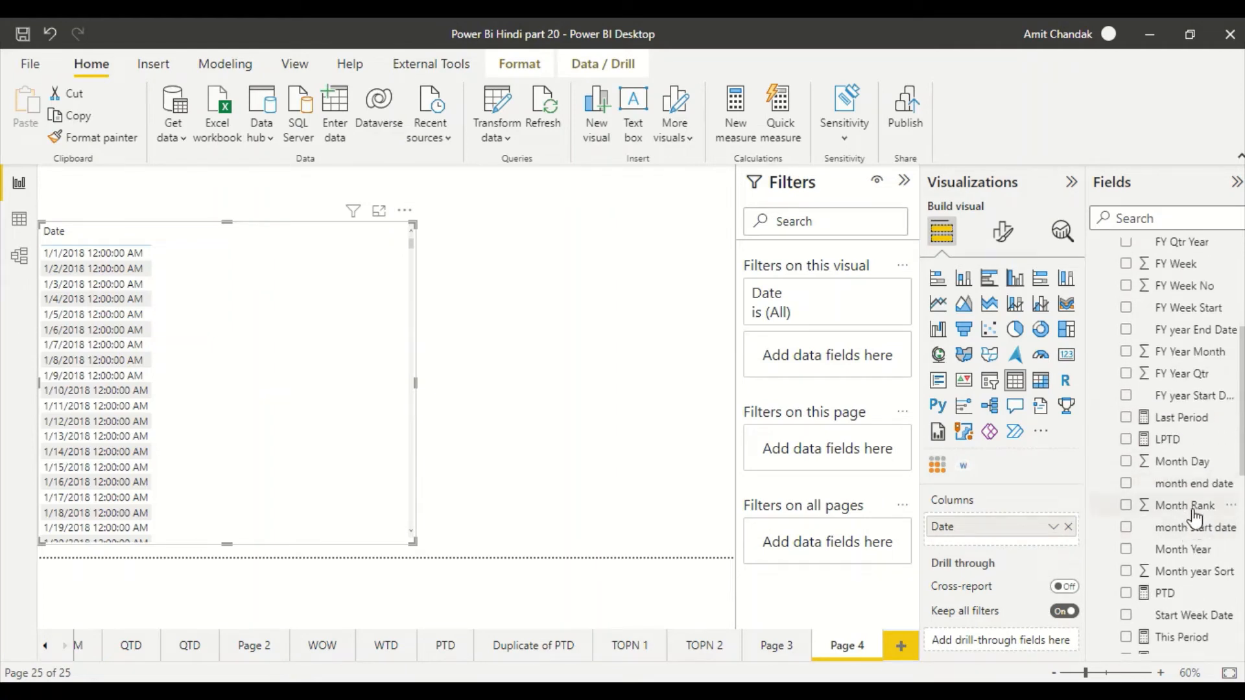
{"action": "left_click_drag", "start_coordinate": [1199, 557], "coordinate": [240, 306]}
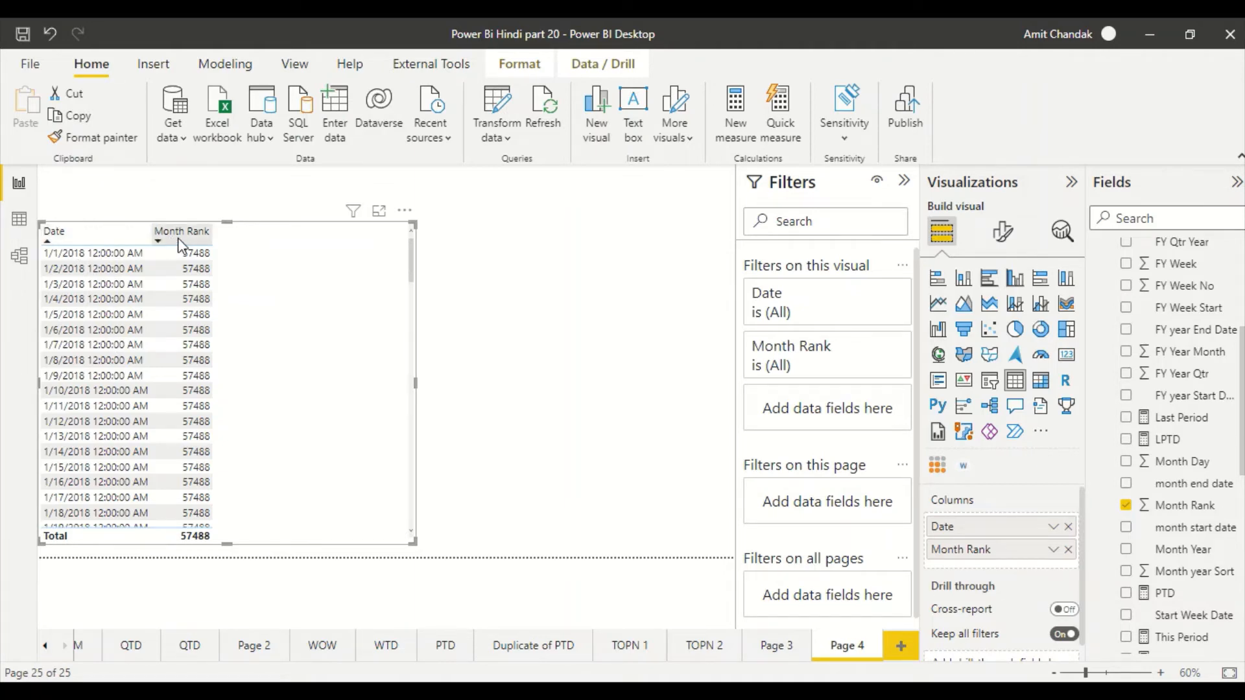
{"action": "left_click", "coordinate": [1053, 549]}
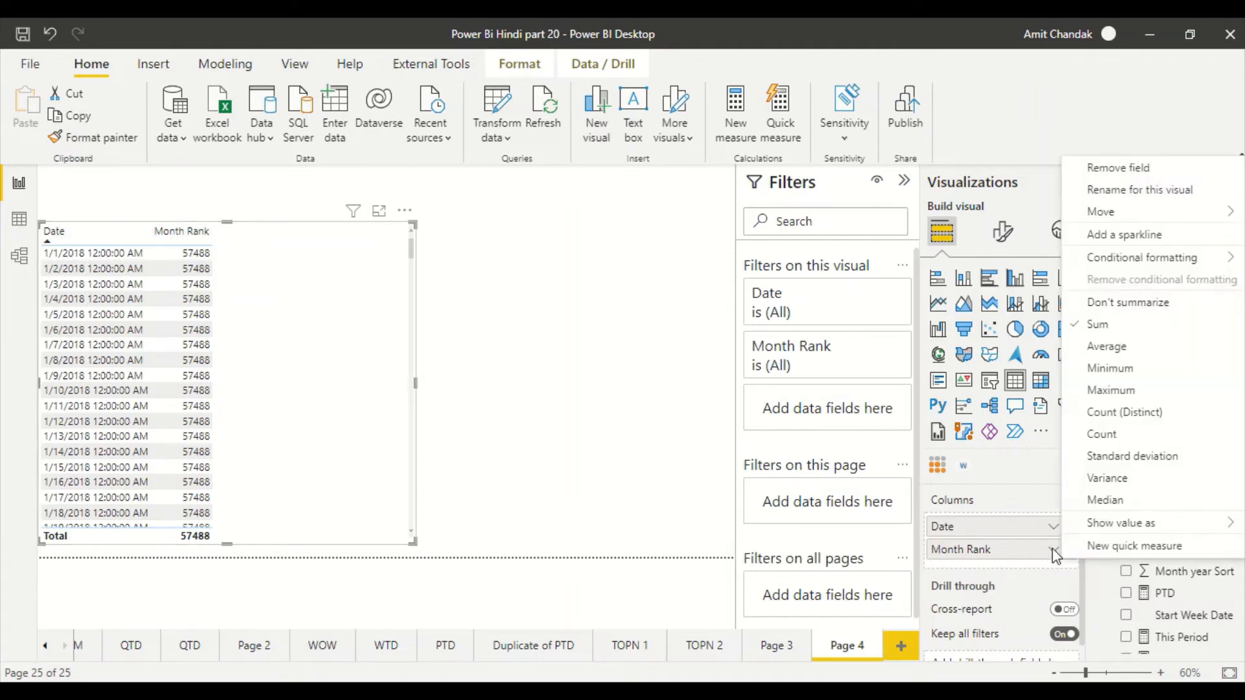
{"action": "left_click", "coordinate": [1112, 302]}
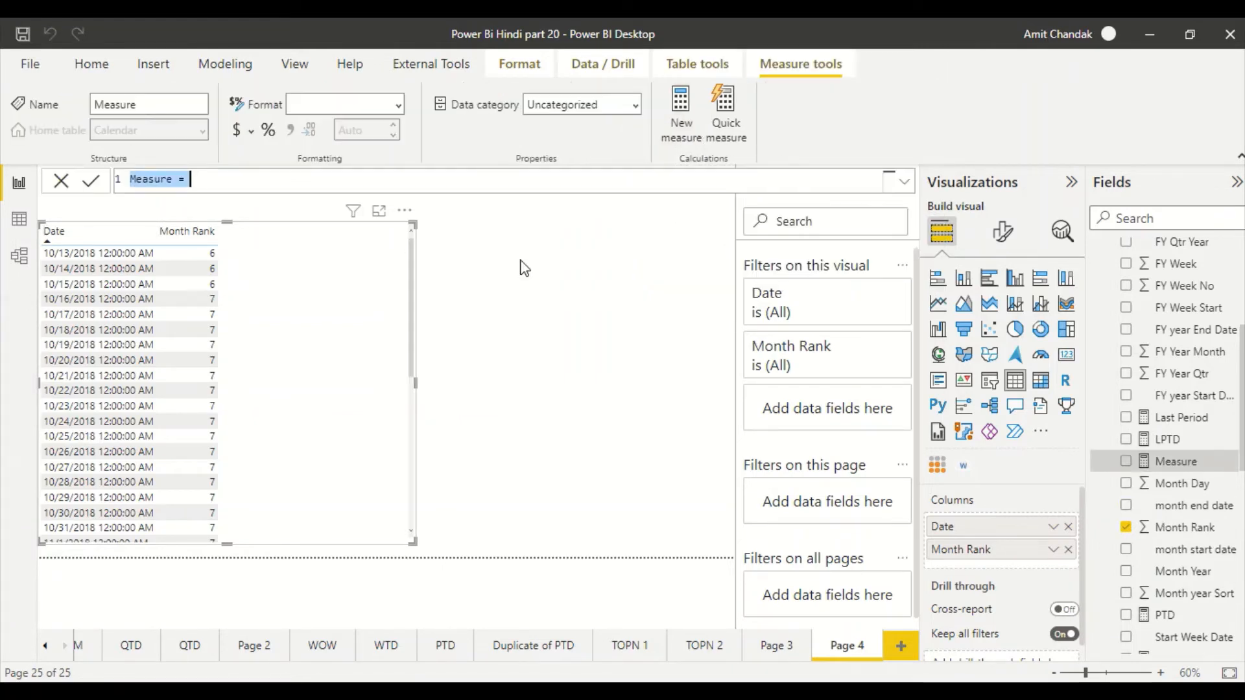
Name the new measure This Month Net and begin its formula with CALCULATE([Net].
{"action": "double_click", "coordinate": [153, 179]}
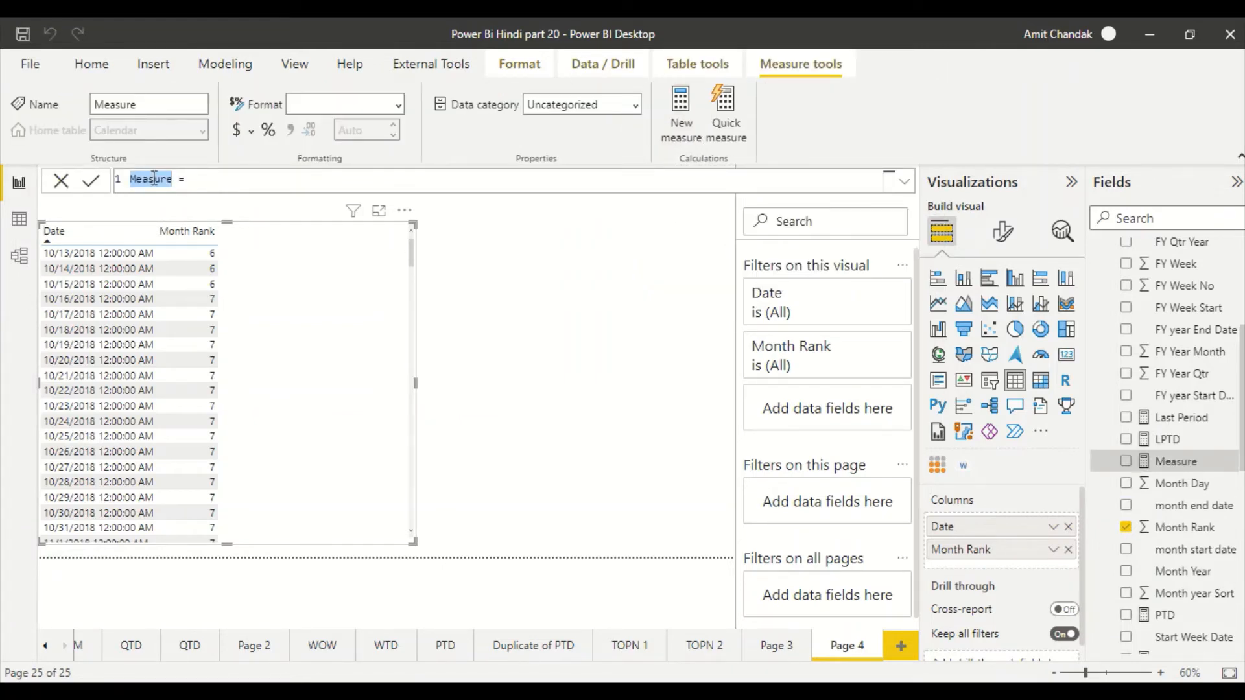
{"action": "type", "text": "This Month Net"}
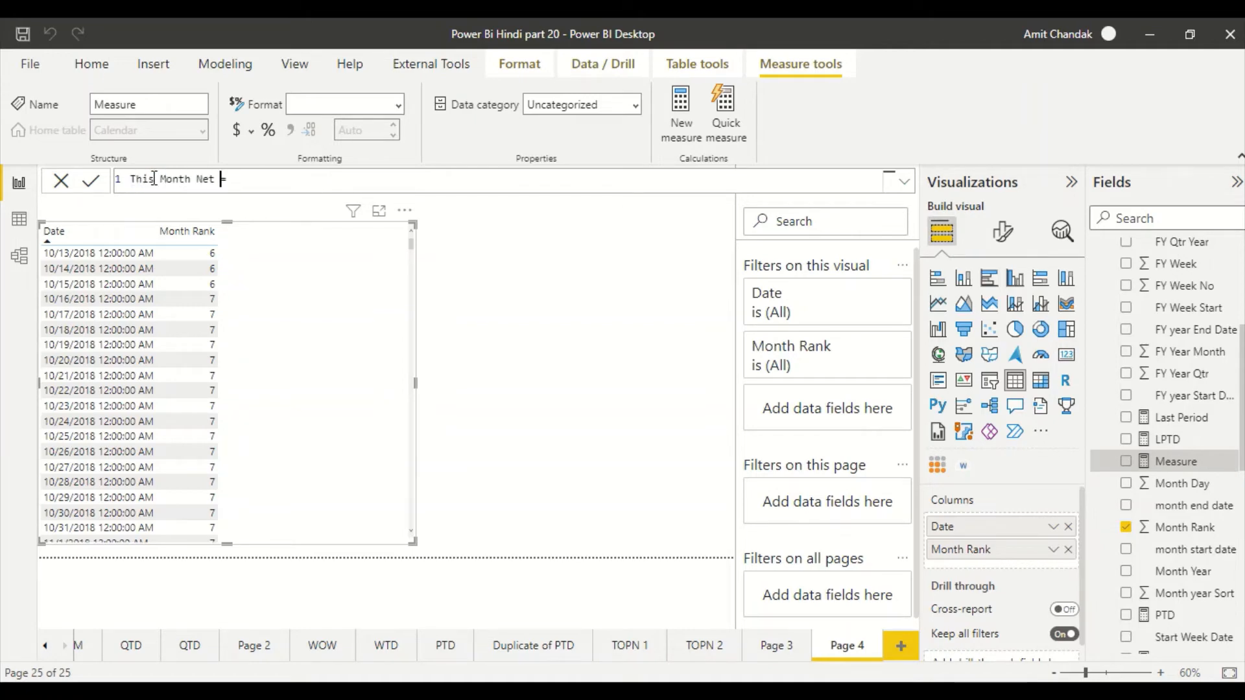
{"action": "type", "text": "cal"}
{"action": "key", "text": "Tab"}
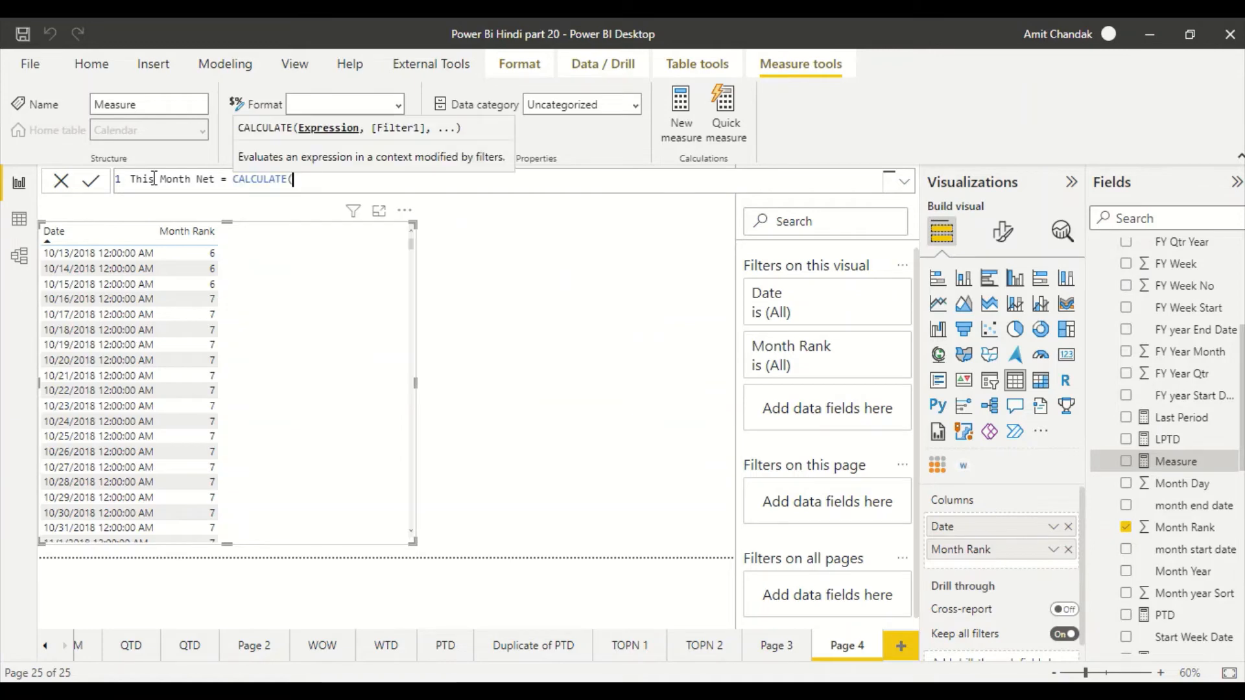
{"action": "type", "text": "[ne"}
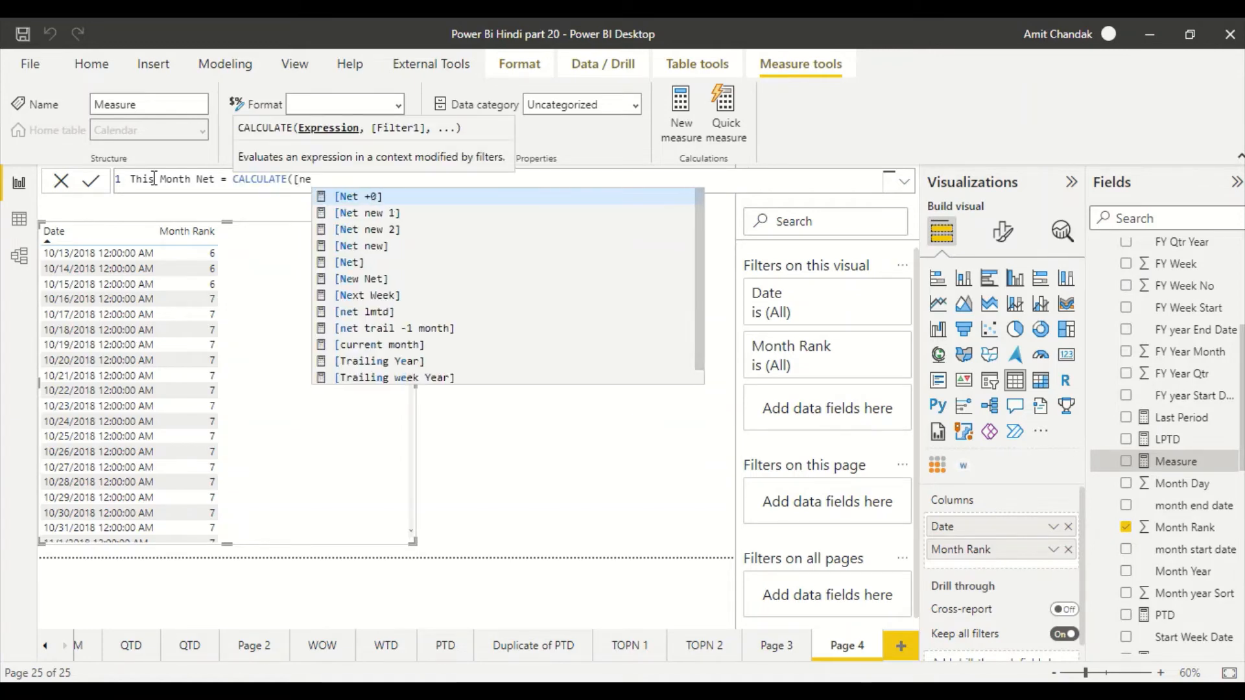
{"action": "key", "text": "Down"}
{"action": "key", "text": "Tab"}
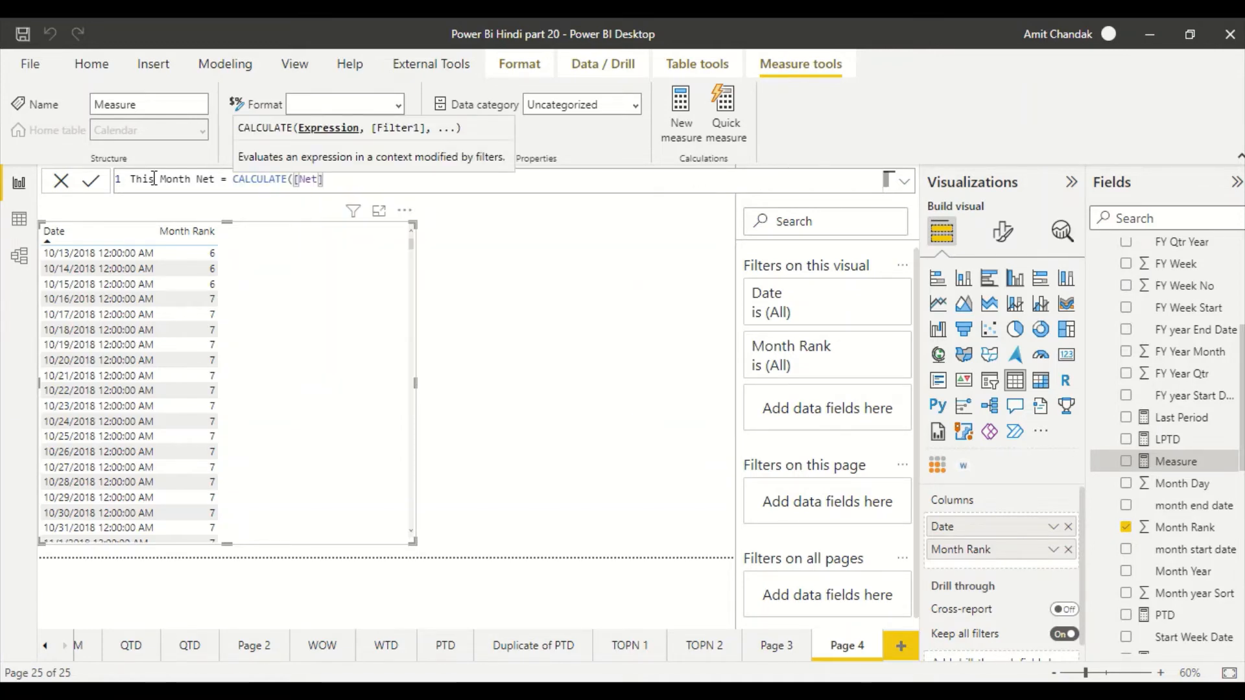
Add a filter function over ALLSELECTED('Date') as the CALCULATE filter, with date[Ra as the start of its condition.
{"action": "type", "text": ", filter"}
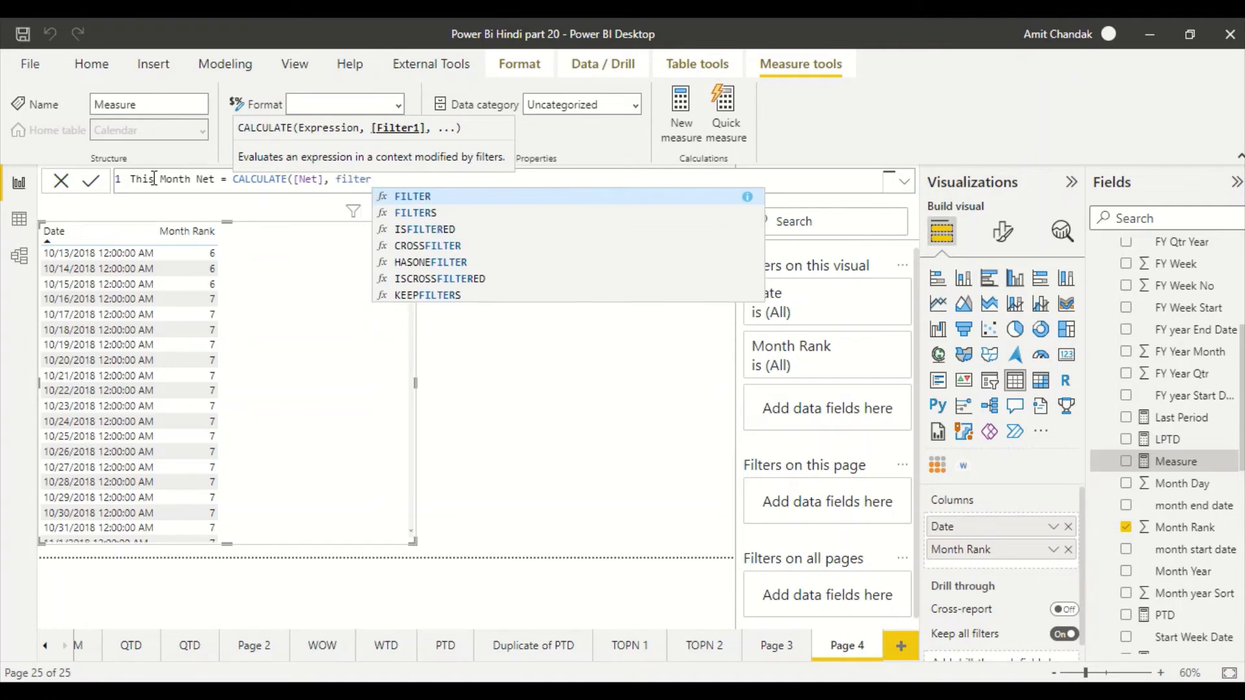
{"action": "type", "text": "("}
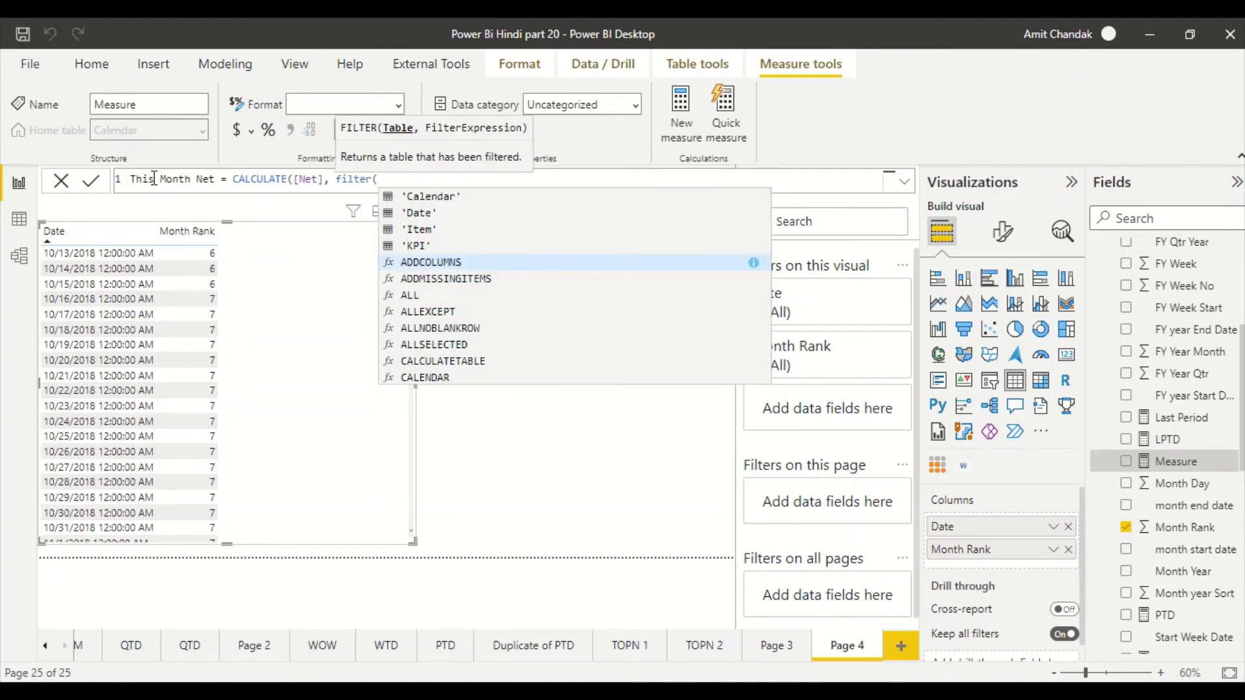
{"action": "type", "text": "All"}
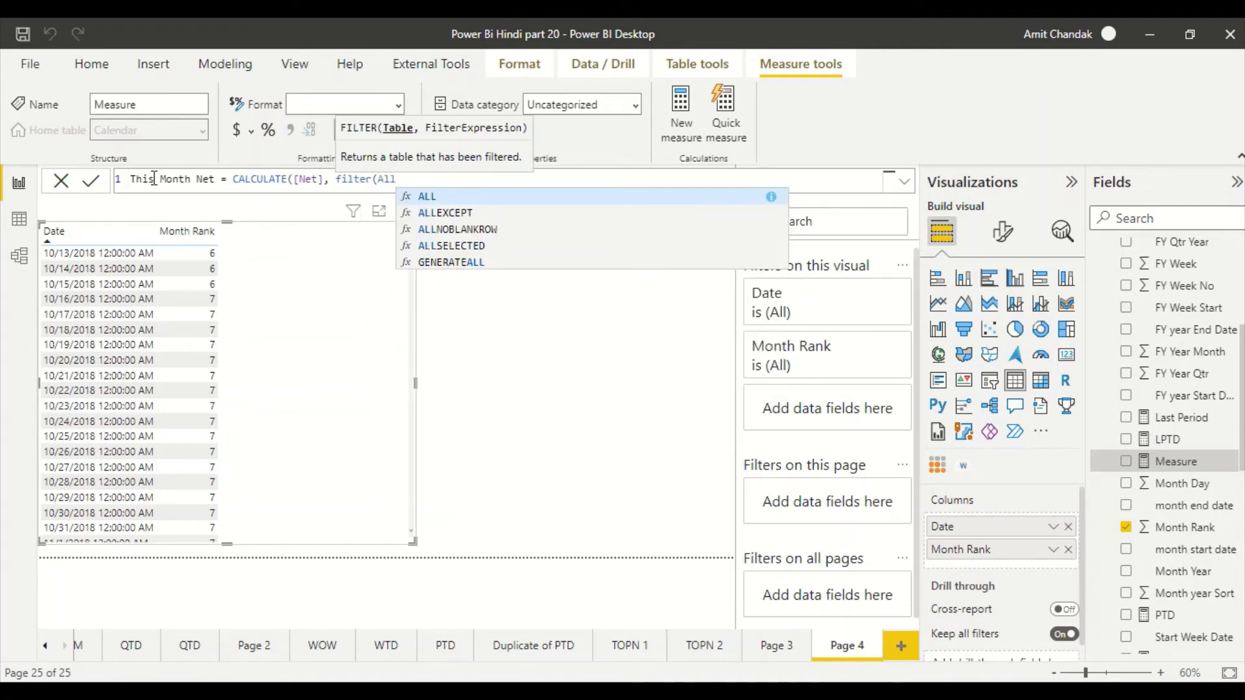
{"action": "key", "text": "Down"}
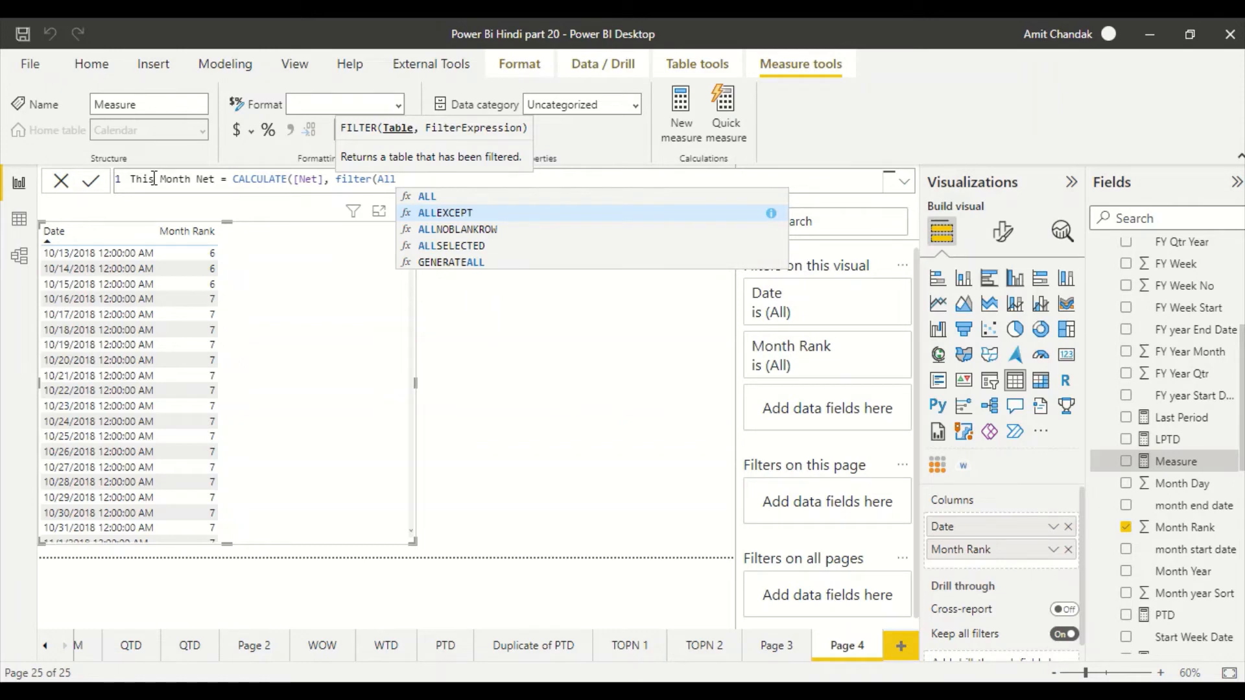
{"action": "key", "text": "Down"}
{"action": "key", "text": "Down"}
{"action": "key", "text": "Tab"}
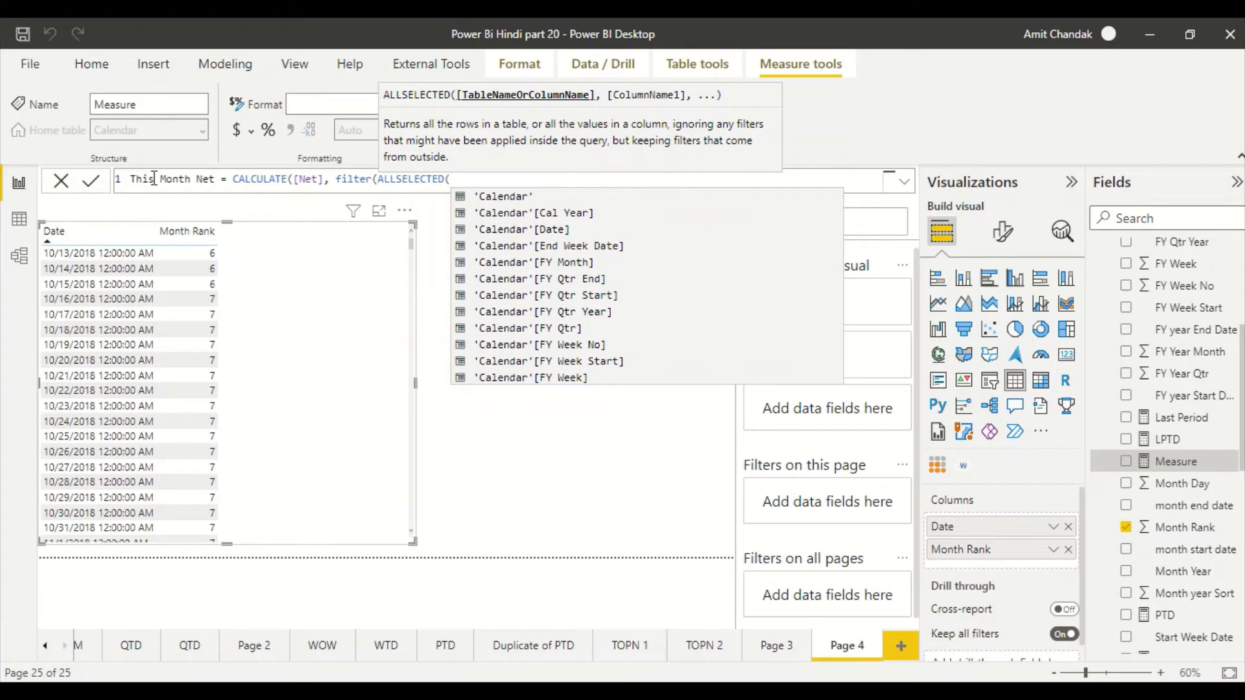
{"action": "type", "text": "Date'), date[Ra"}
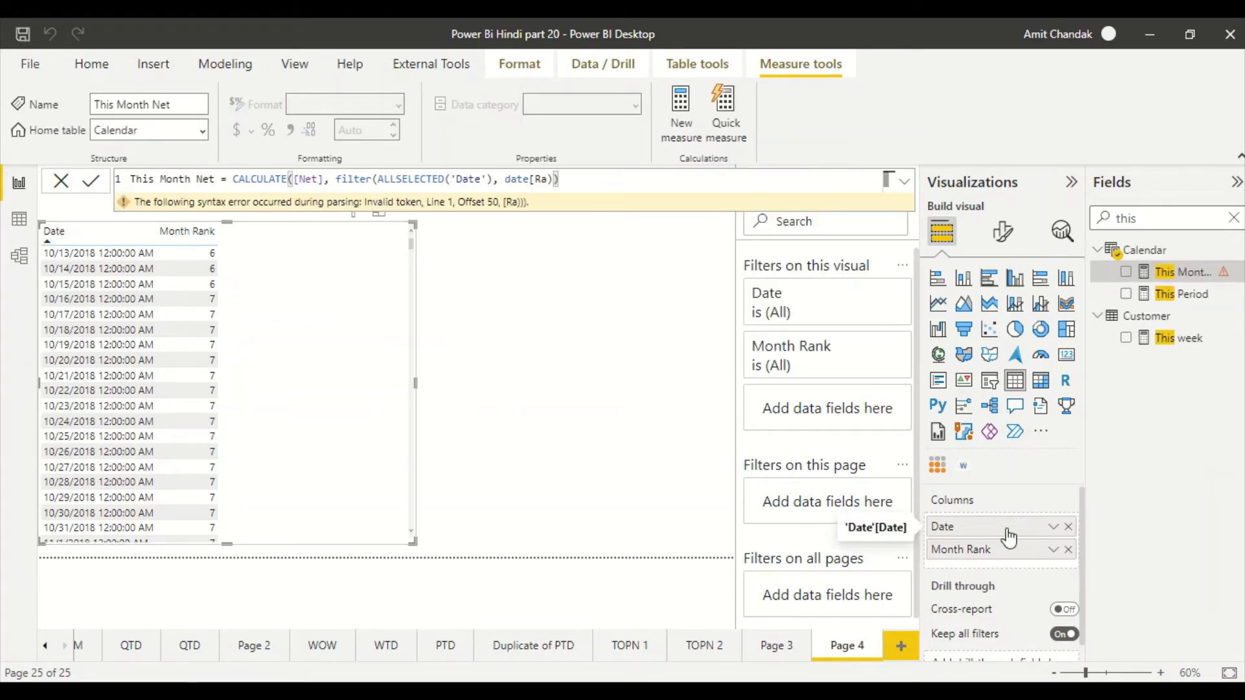
Replace the table visual's Date column with the Date field from the Calendar table, placed before Month Rank.
{"action": "left_click", "coordinate": [1067, 526]}
{"action": "double_click", "coordinate": [1155, 224]}
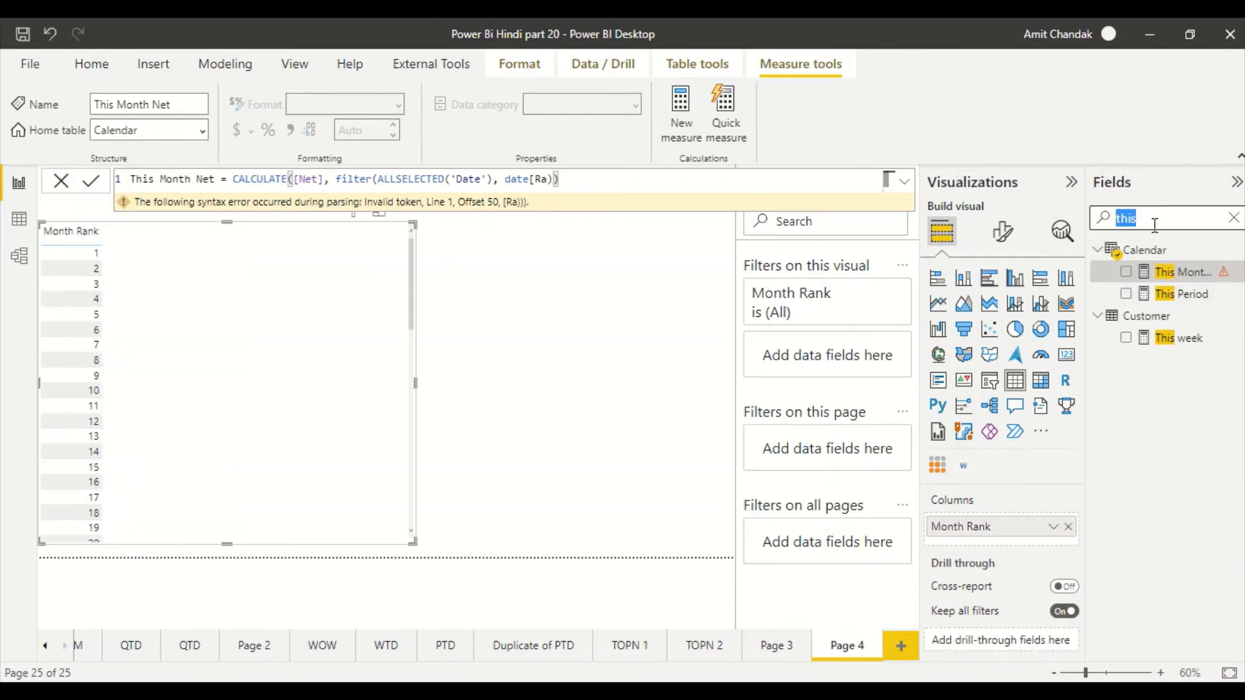
{"action": "type", "text": "cal"}
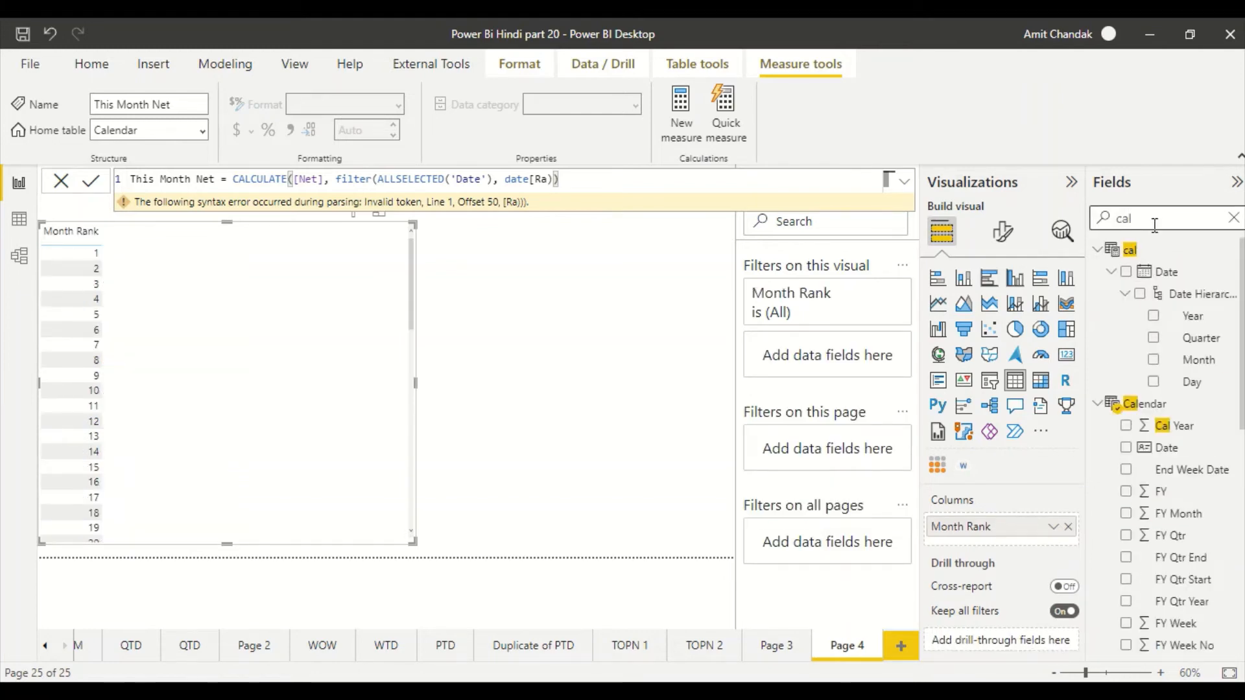
{"action": "type", "text": "en"}
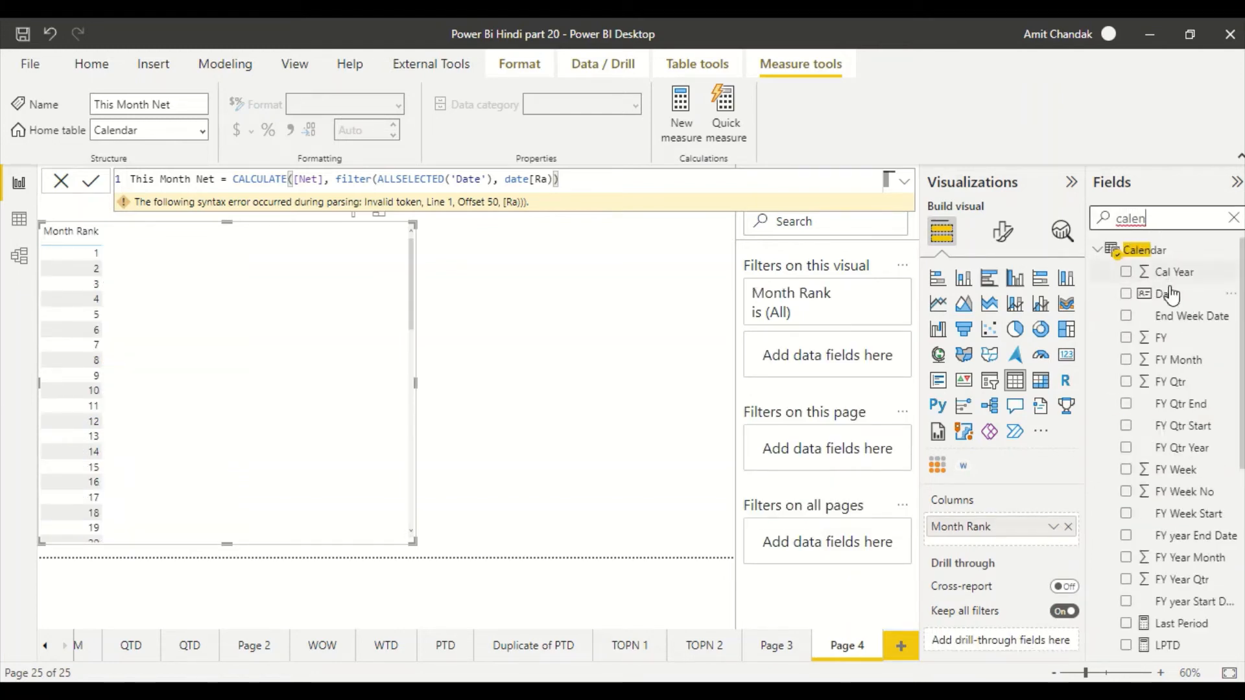
{"action": "left_click_drag", "start_coordinate": [1166, 293], "coordinate": [216, 330]}
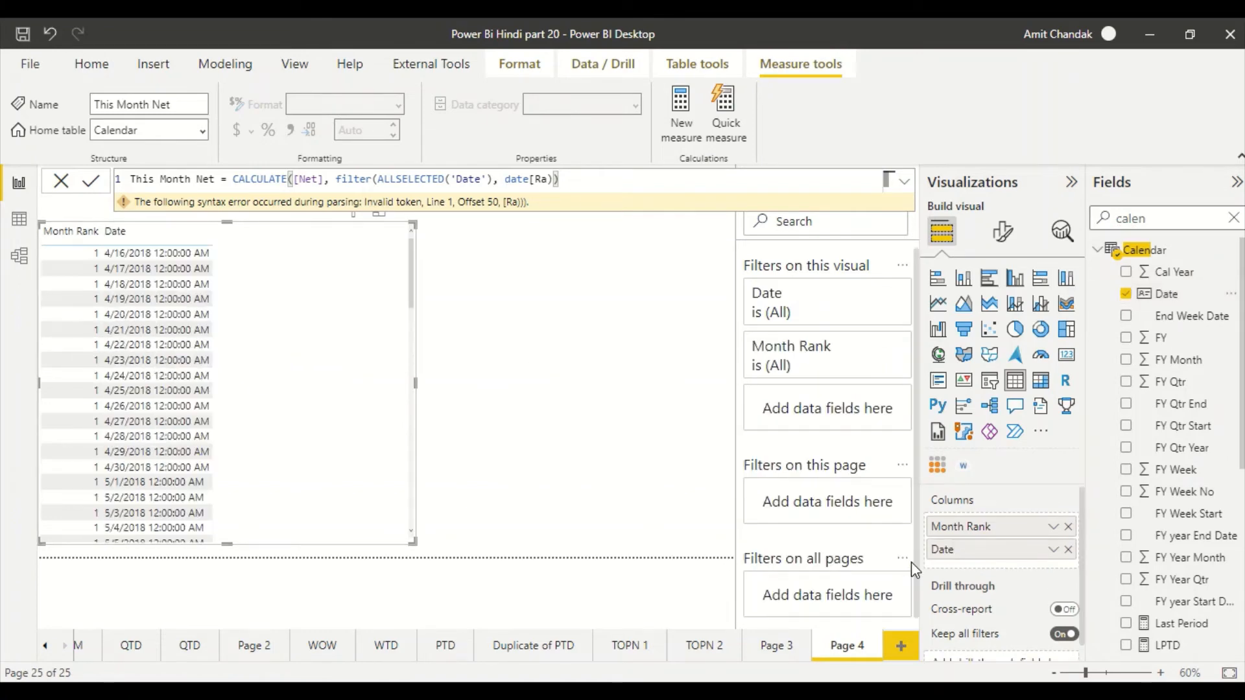
{"action": "left_click_drag", "start_coordinate": [947, 528], "coordinate": [953, 556]}
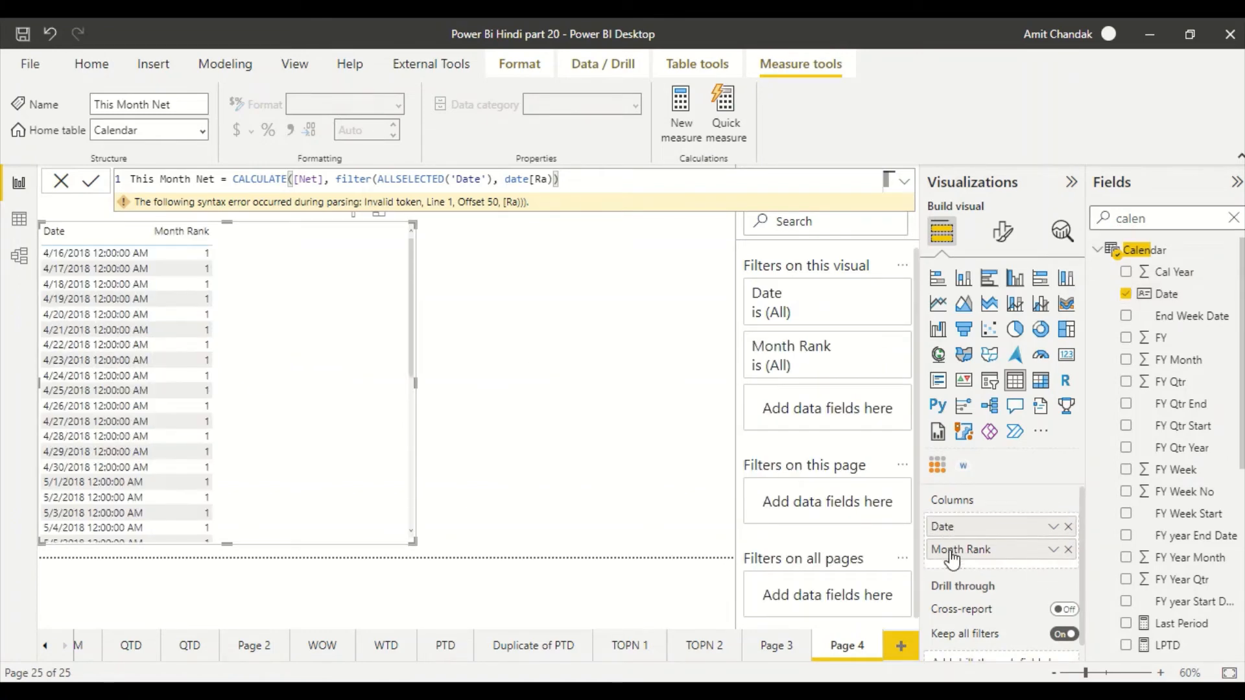
Change the ALLSELECTED argument in the This Month Net formula to the 'Calendar' table.
{"action": "double_click", "coordinate": [466, 175]}
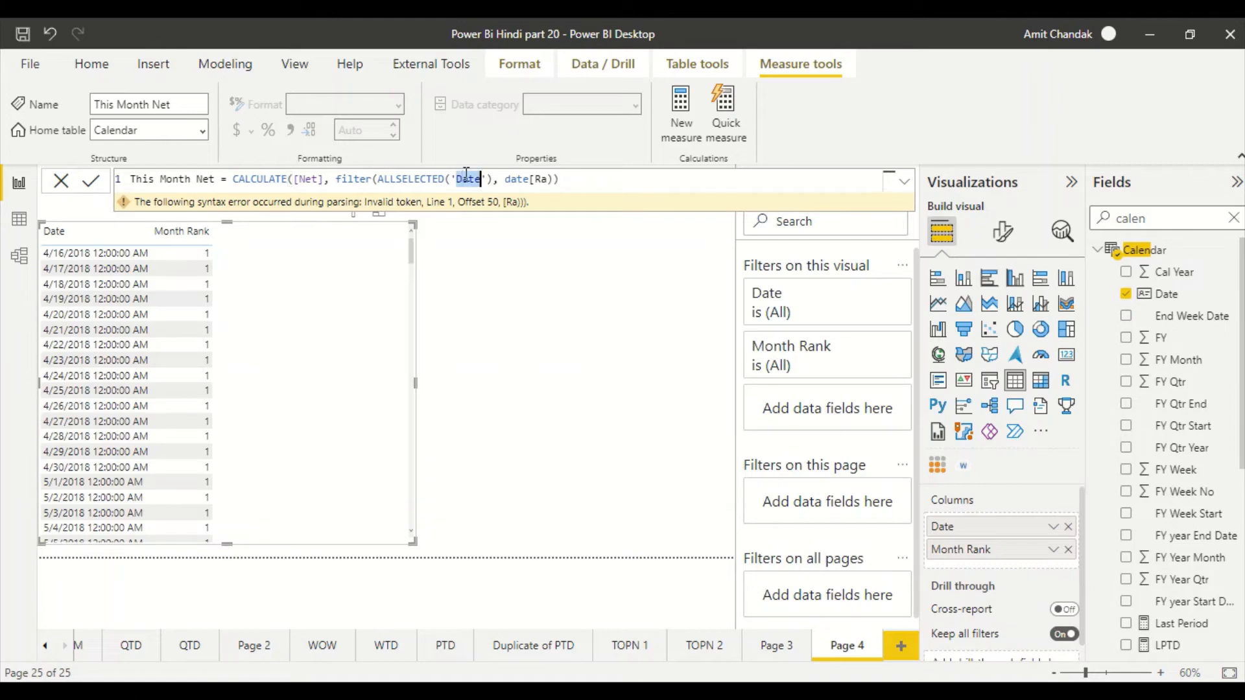
{"action": "type", "text": "c"}
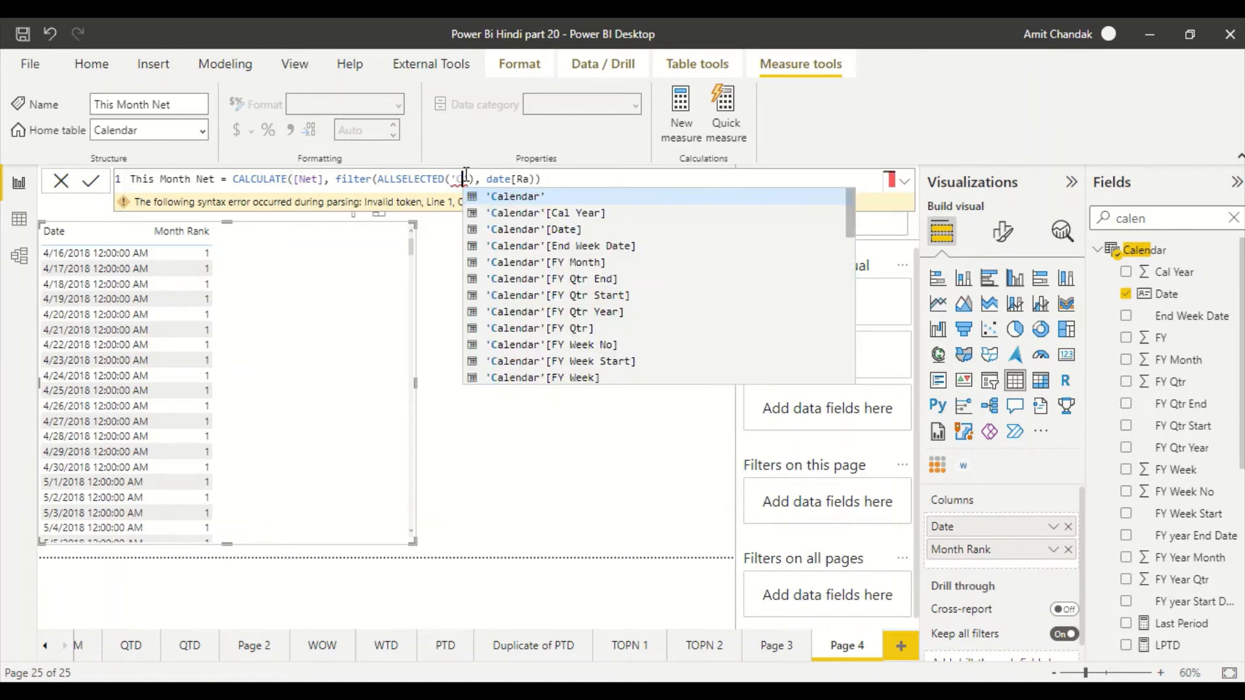
{"action": "left_click", "coordinate": [507, 196]}
Replace the date[Ra] reference in the filter condition with 'Calendar'[Month Rank].
{"action": "left_click_drag", "start_coordinate": [577, 179], "coordinate": [541, 179]}
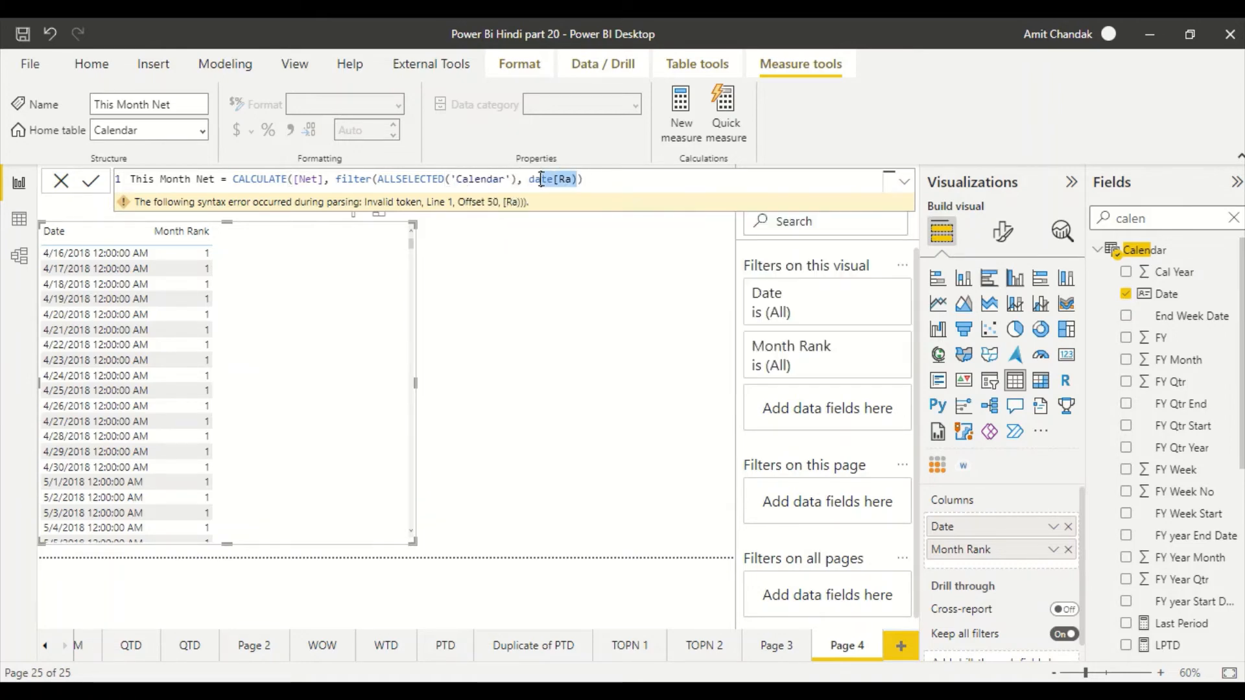
{"action": "type", "text": "ca"}
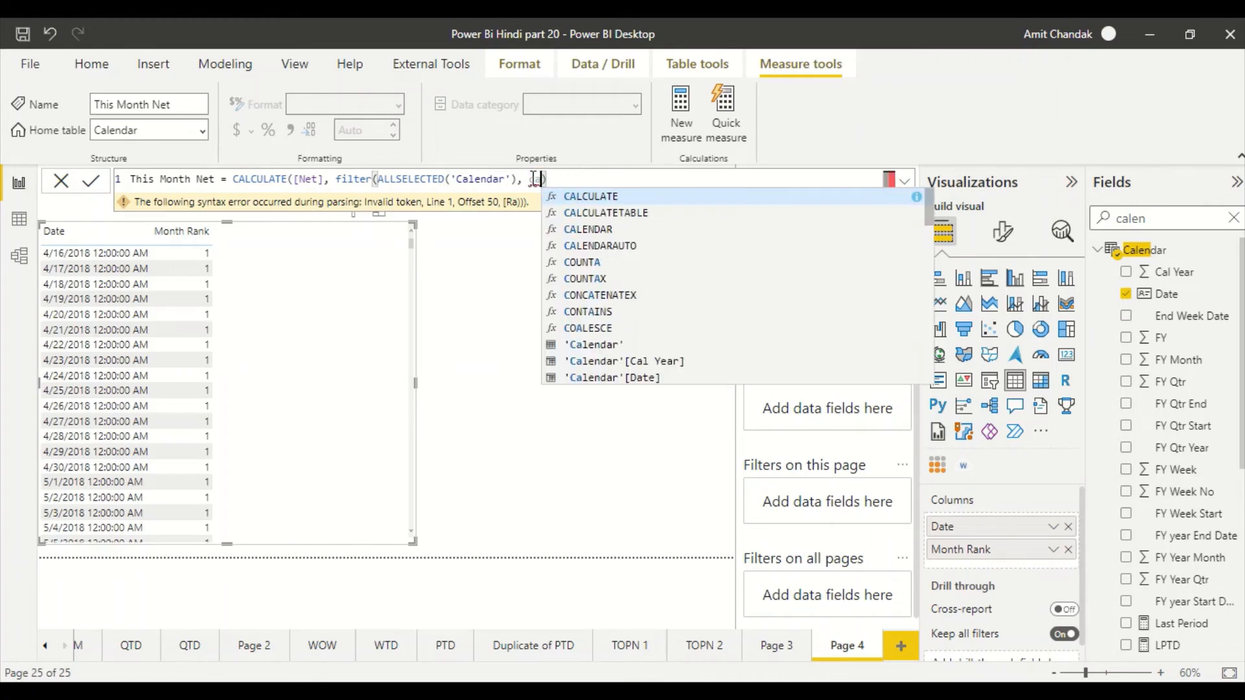
{"action": "key", "text": "Down"}
{"action": "key", "text": "Down"}
{"action": "key", "text": "Down"}
{"action": "key", "text": "Down"}
{"action": "key", "text": "Down"}
{"action": "key", "text": "Down"}
{"action": "key", "text": "Down"}
{"action": "key", "text": "Down"}
{"action": "key", "text": "Down"}
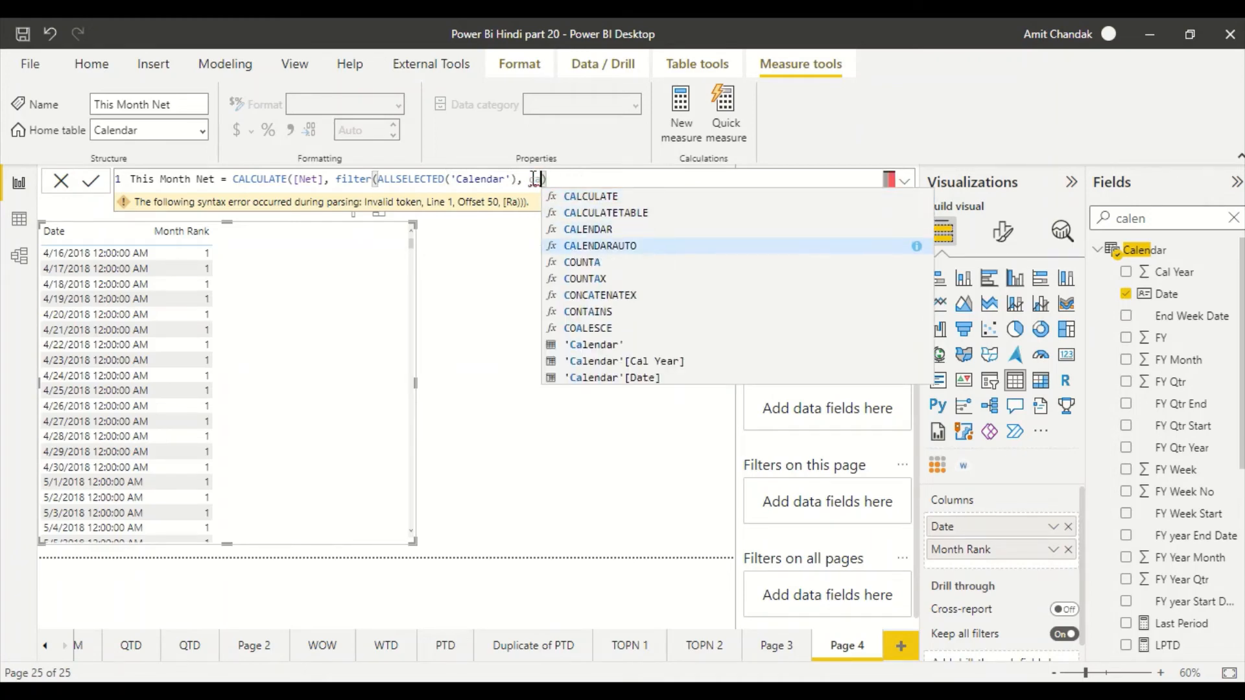
{"action": "key", "text": "Tab"}
{"action": "type", "text": "["}
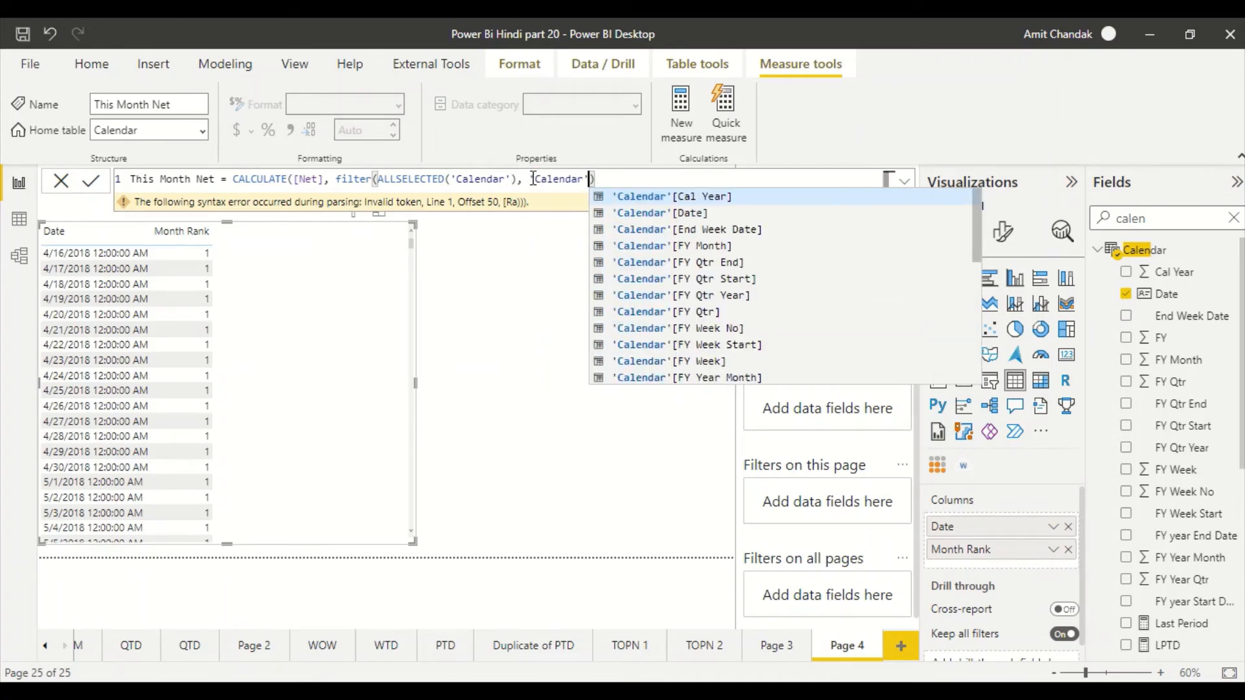
{"action": "type", "text": "m"}
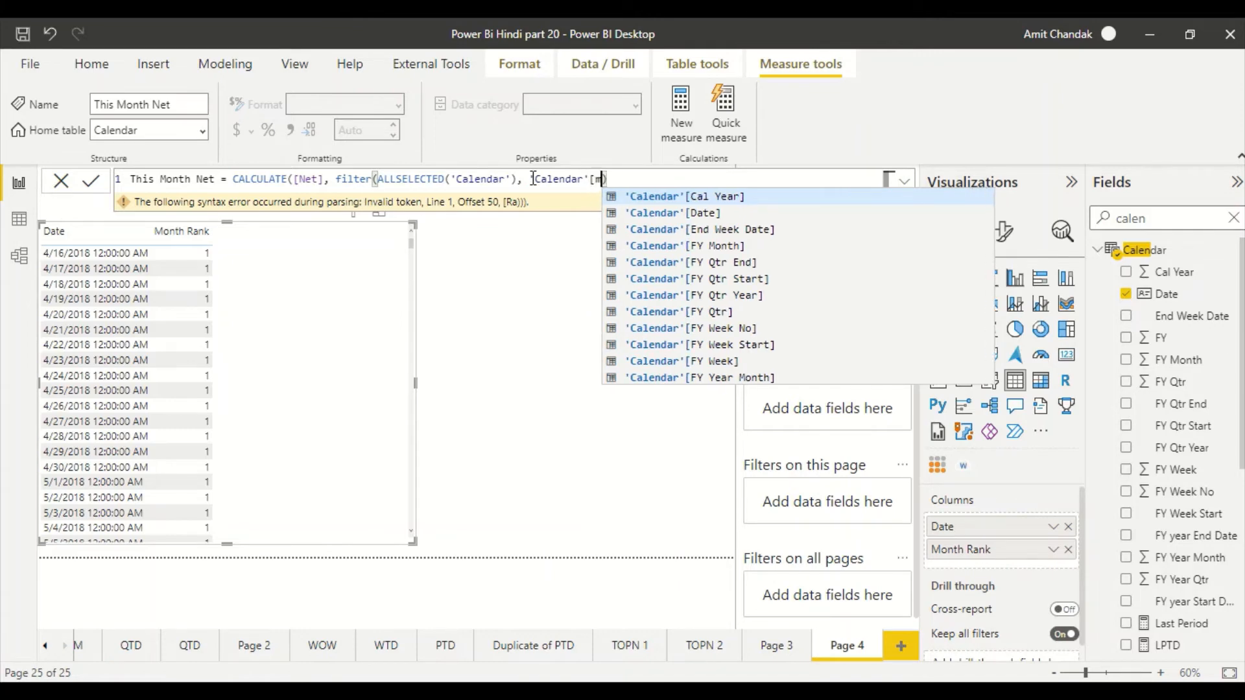
{"action": "key", "text": "Down"}
{"action": "key", "text": "Tab"}
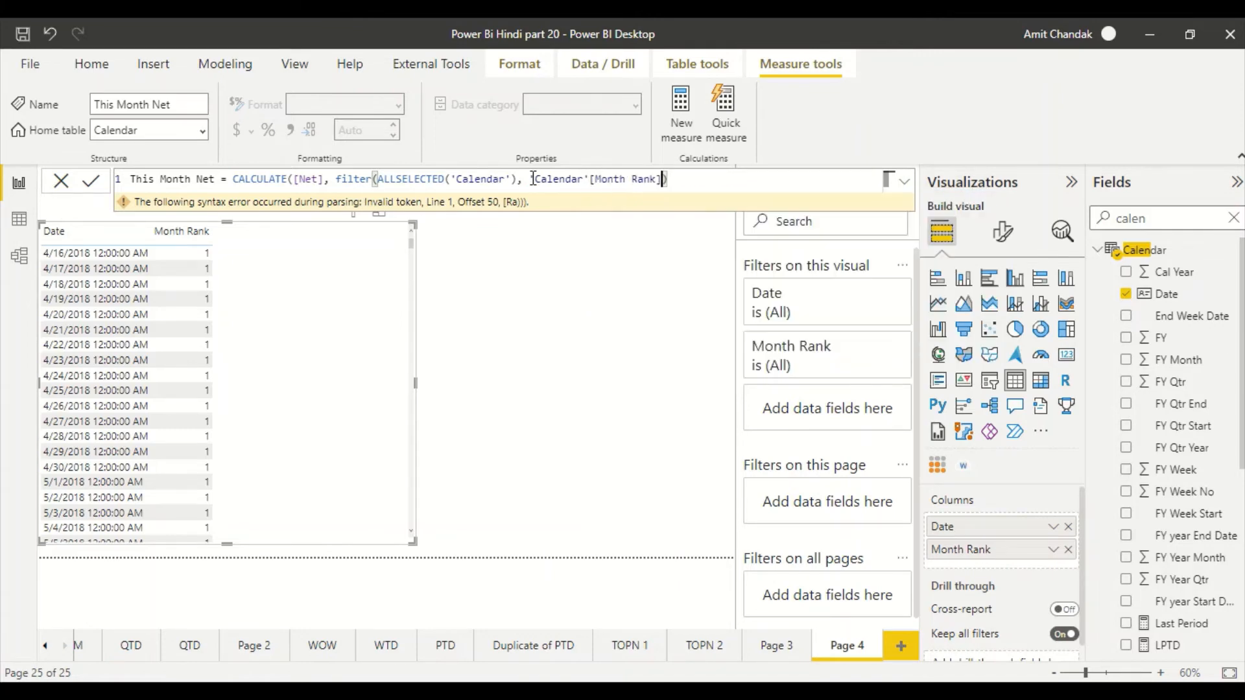
Complete the filter condition with = max('Calendar'[Month Rank]) and close the filter function.
{"action": "type", "text": "= max"}
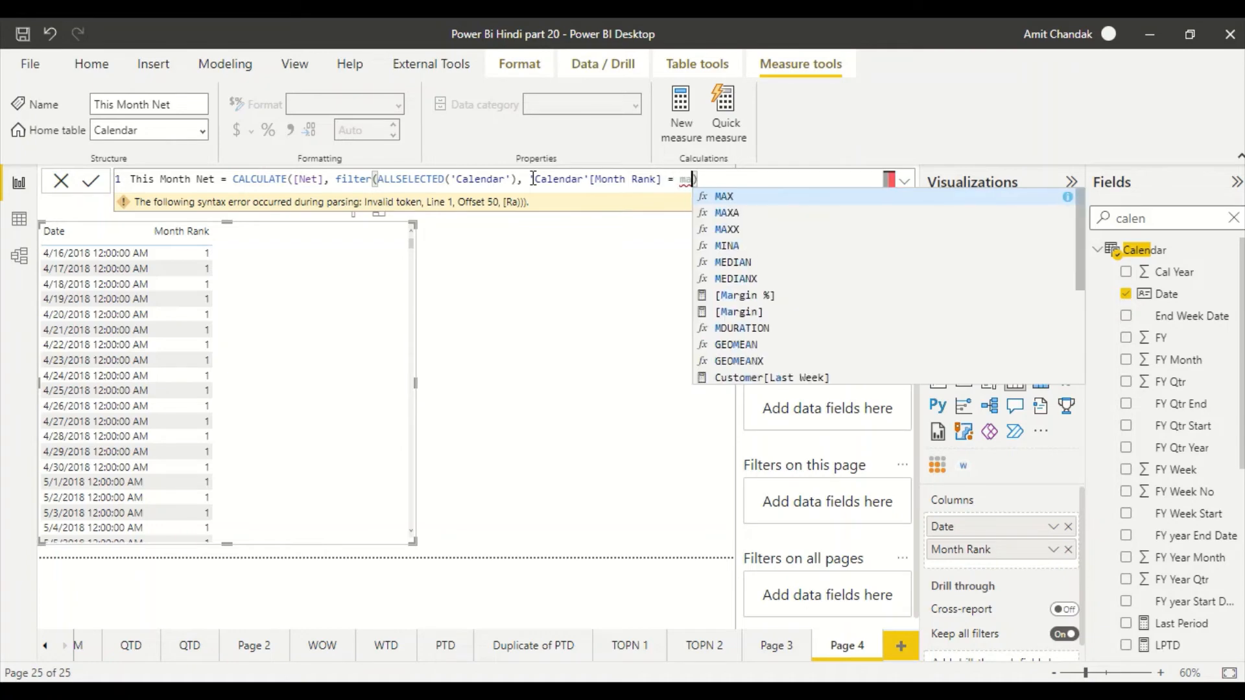
{"action": "type", "text": "("}
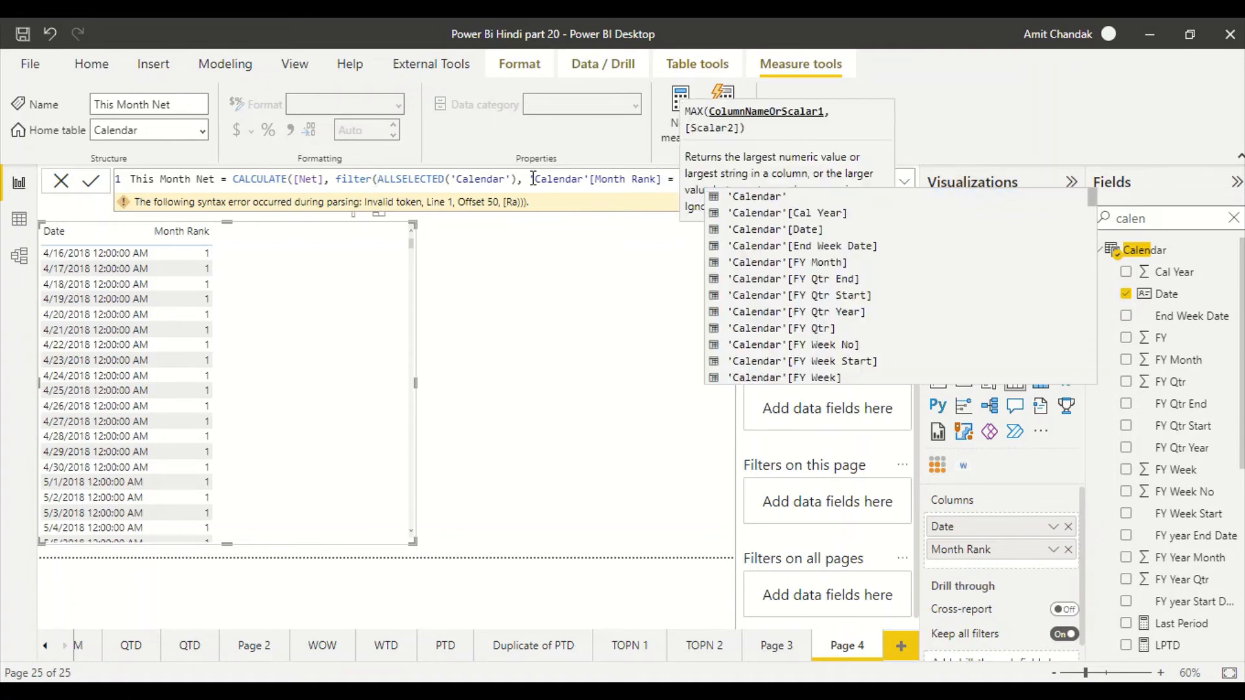
{"action": "type", "text": "month "}
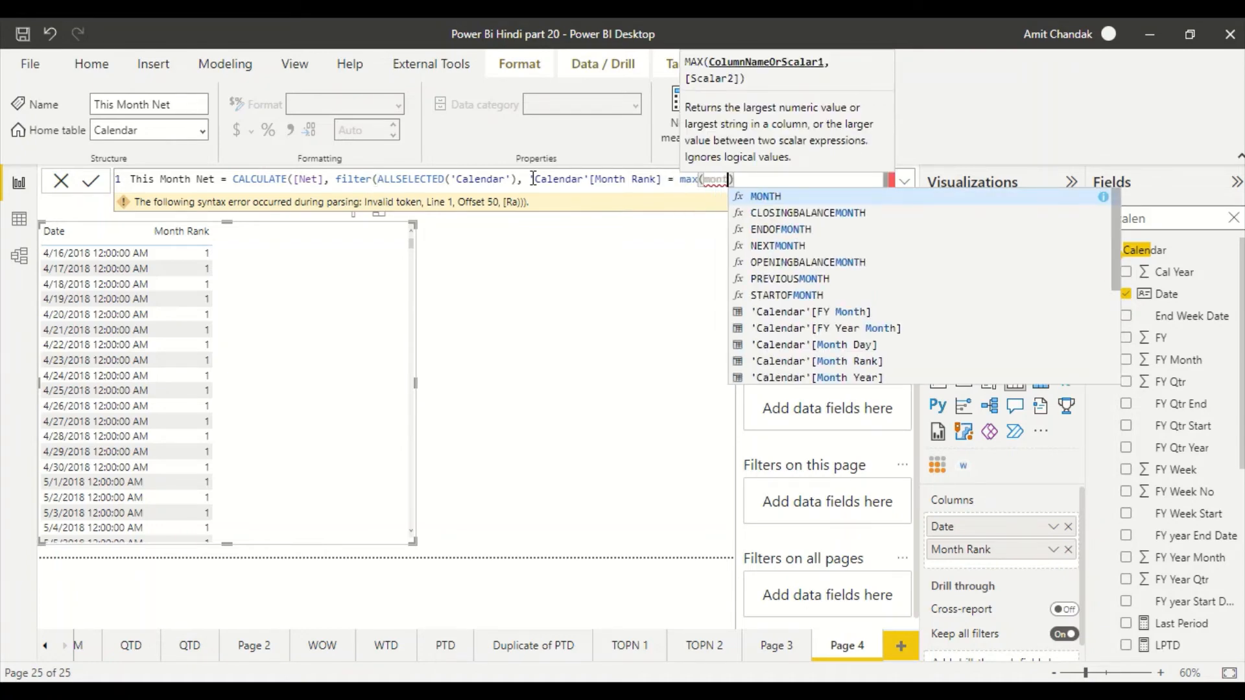
{"action": "type", "text": "r"}
{"action": "key", "text": "Tab"}
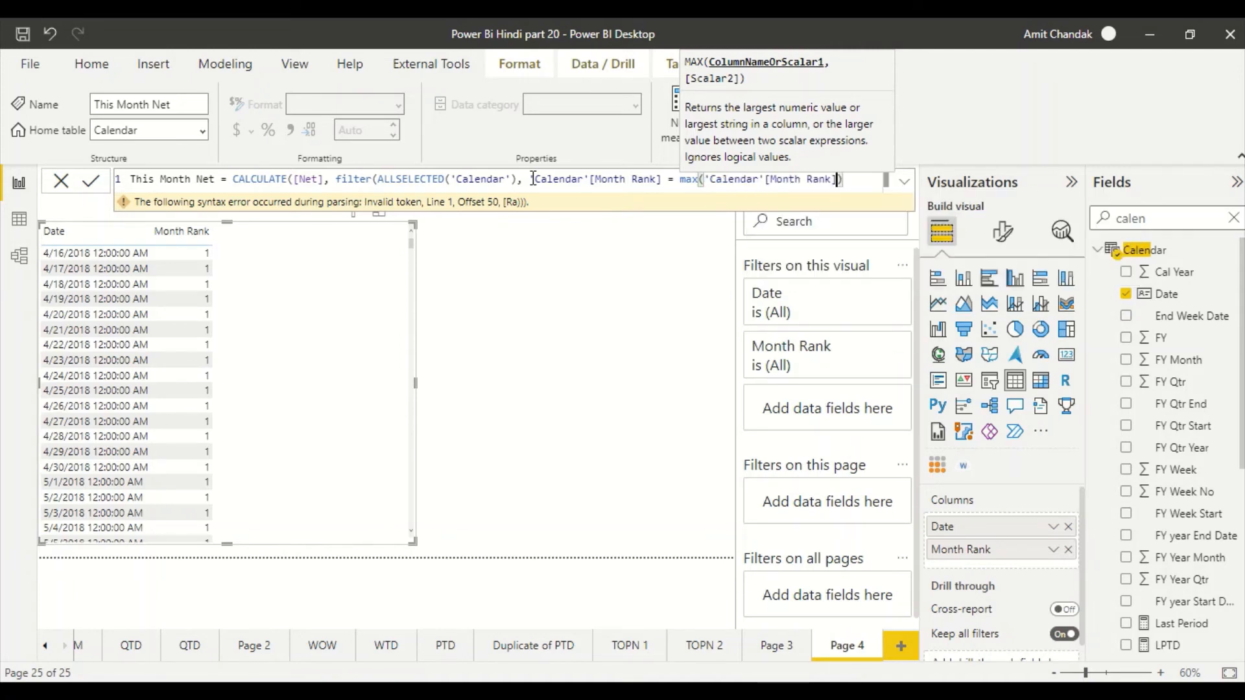
{"action": "key", "text": "End"}
{"action": "type", "text": ")"}
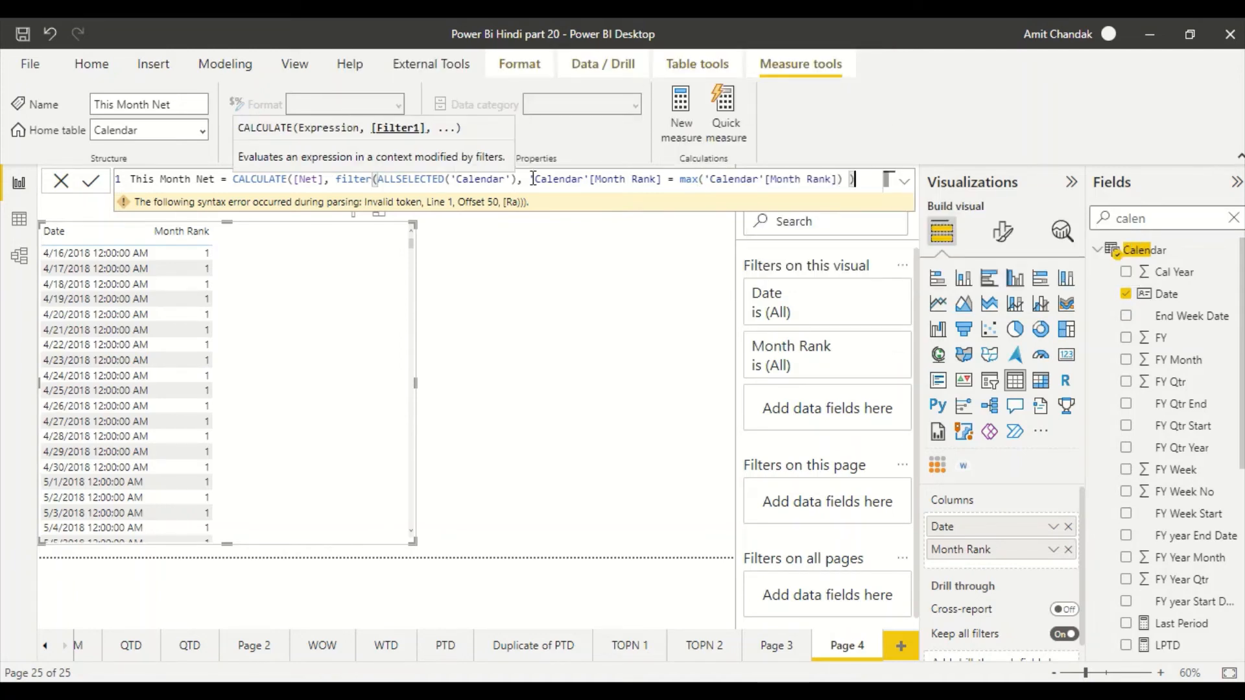
Close the CALCULATE function, commit the This Month Net measure, and add it to the table visual after Month Rank.
{"action": "type", "text": ")"}
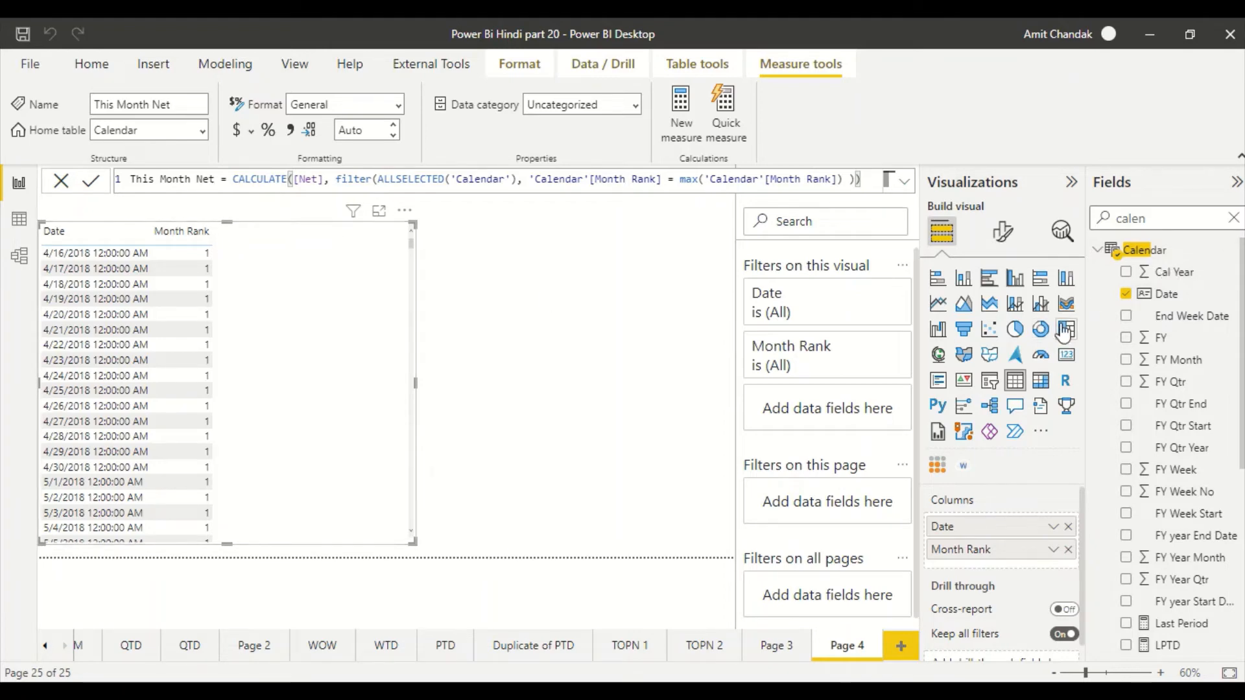
{"action": "double_click", "coordinate": [1172, 225]}
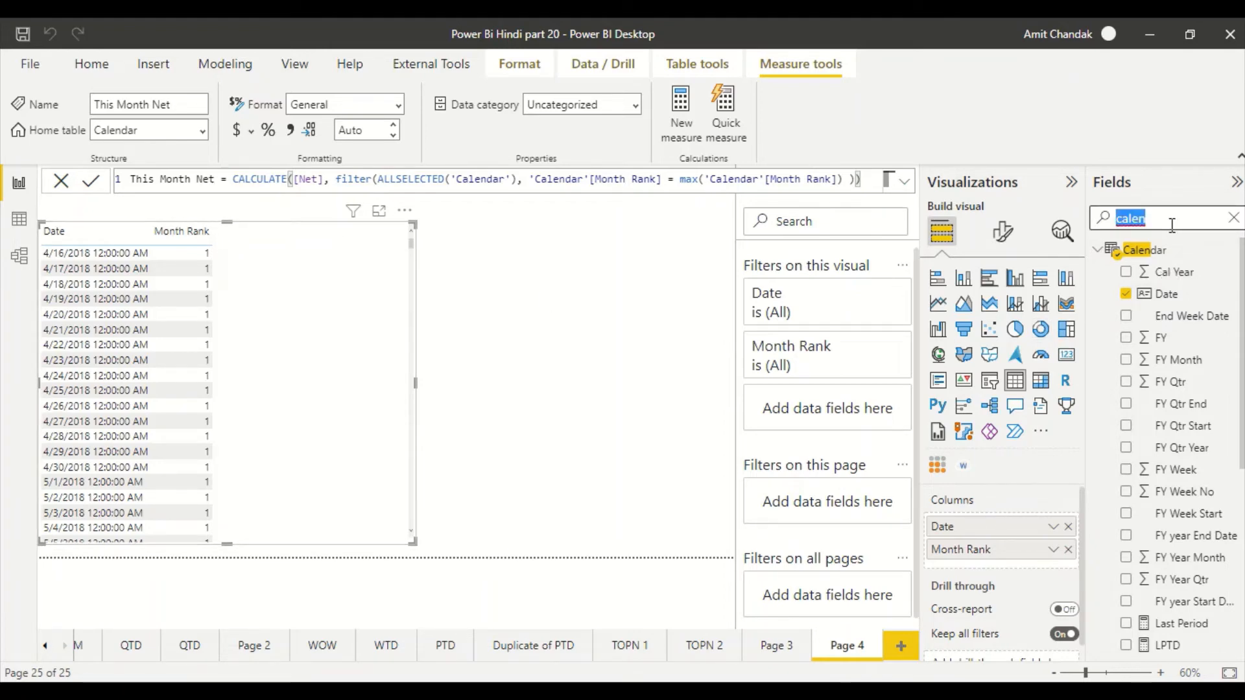
{"action": "type", "text": "this"}
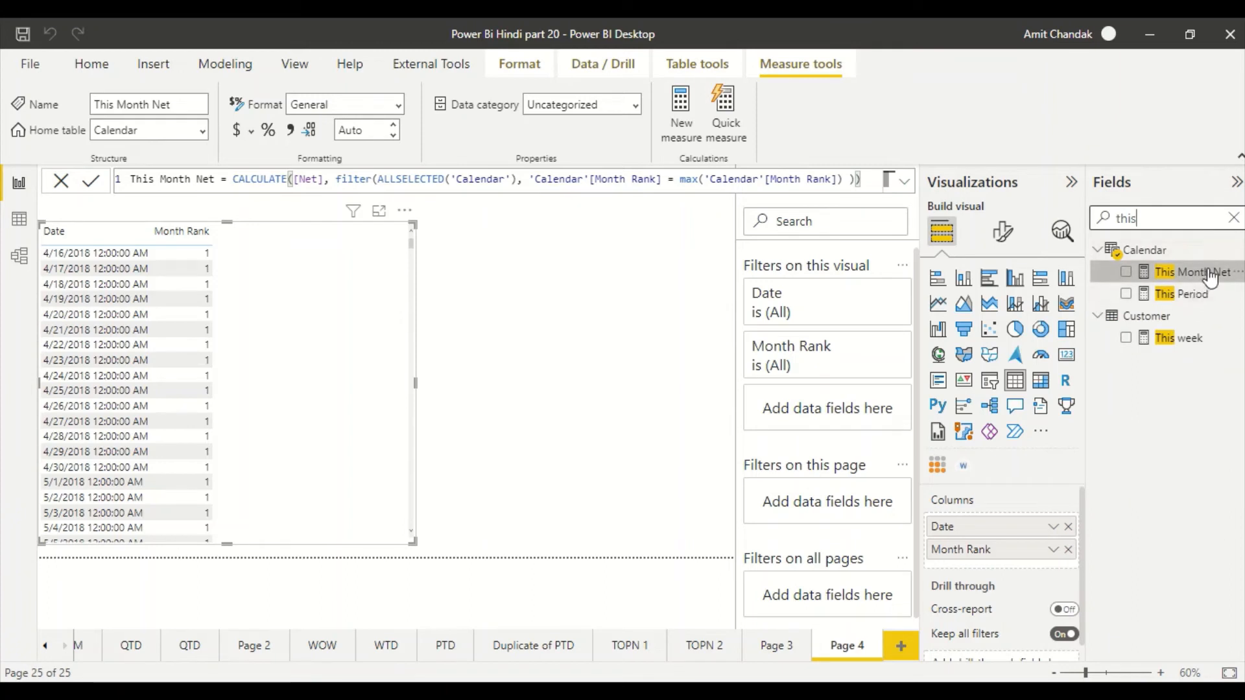
{"action": "left_click_drag", "start_coordinate": [1193, 272], "coordinate": [344, 296]}
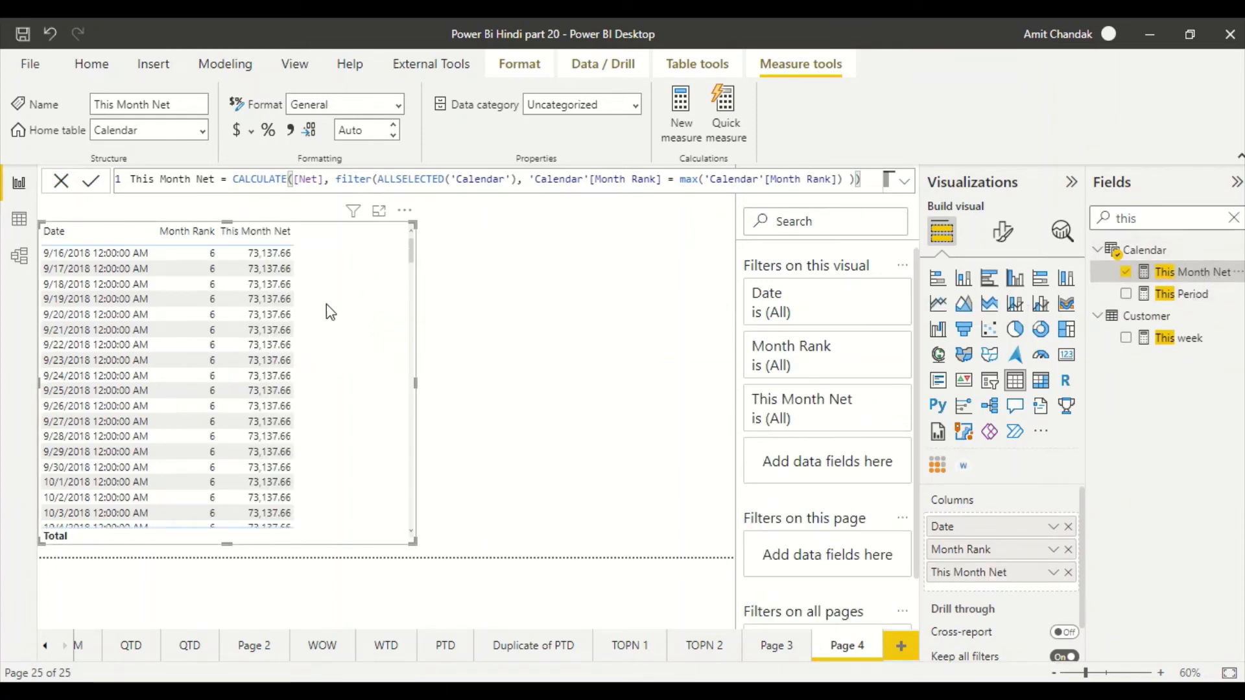
Examine the This Month Net values in the table against Month Rank, including where the rank changes.
{"action": "scroll", "coordinate": [289, 328], "scroll_direction": "down", "scroll_amount": 2}
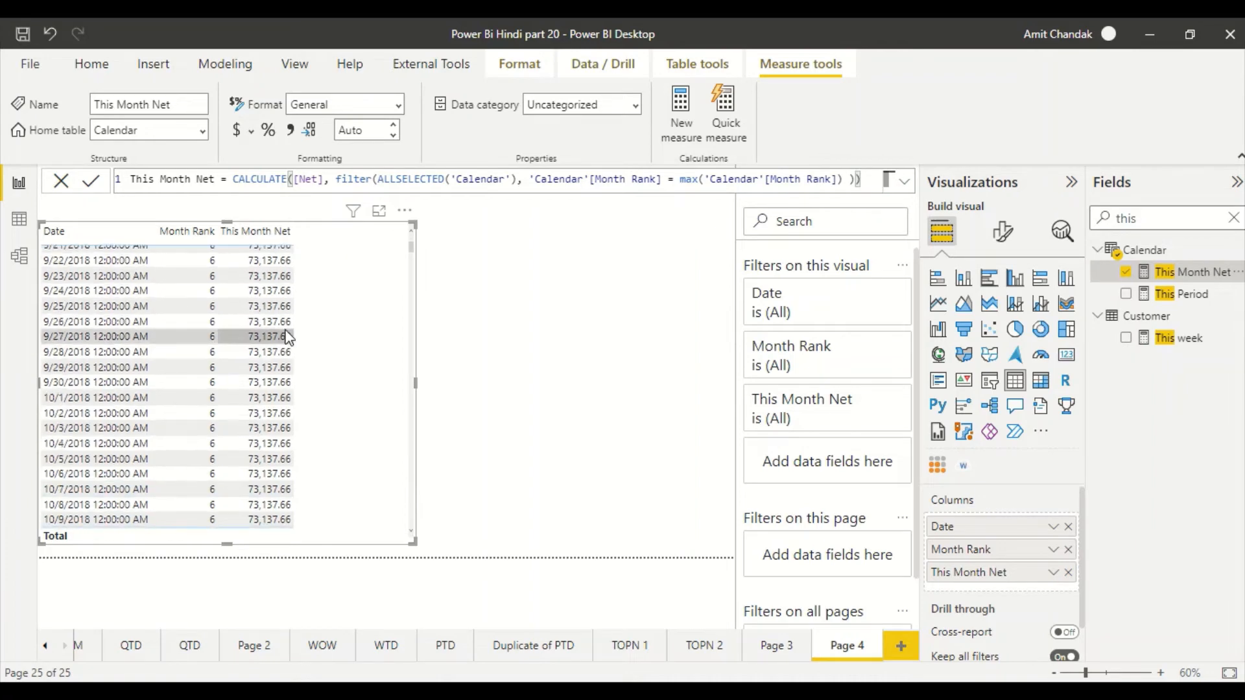
{"action": "scroll", "coordinate": [287, 332], "scroll_direction": "up", "scroll_amount": 2}
{"action": "scroll", "coordinate": [245, 278], "scroll_direction": "down", "scroll_amount": 2}
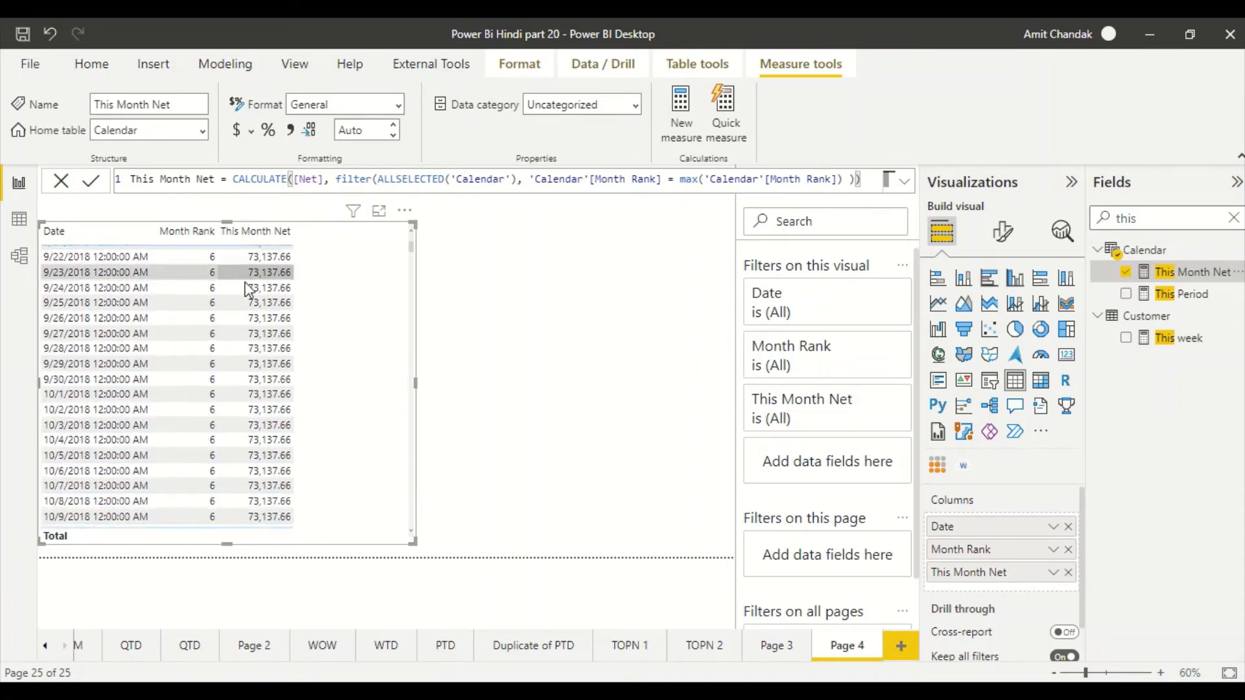
{"action": "scroll", "coordinate": [247, 290], "scroll_direction": "down", "scroll_amount": 3}
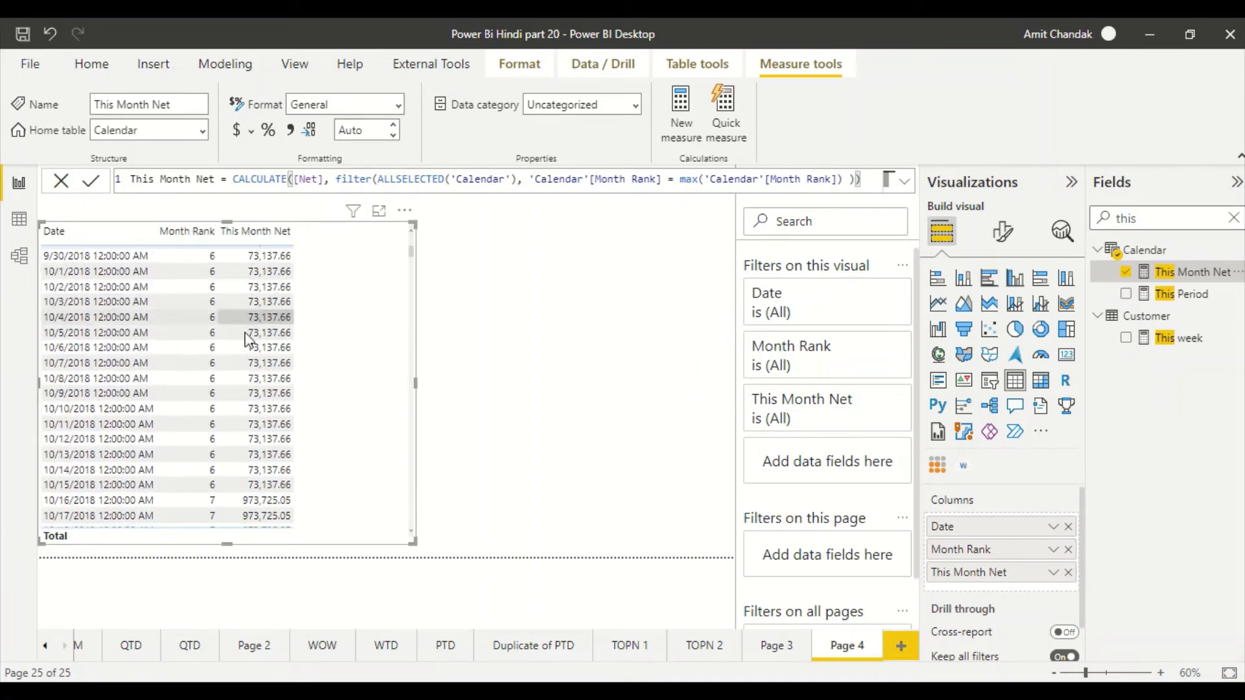
{"action": "scroll", "coordinate": [223, 461], "scroll_direction": "up", "scroll_amount": 4}
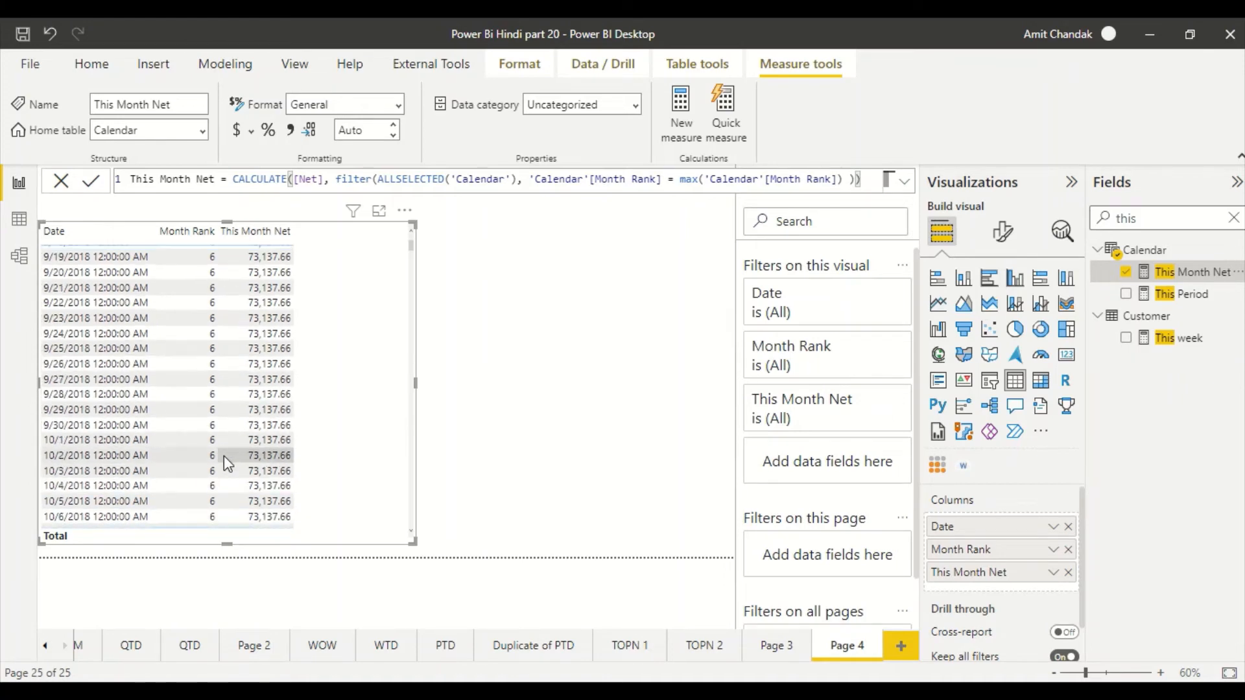
{"action": "scroll", "coordinate": [224, 456], "scroll_direction": "up", "scroll_amount": 1}
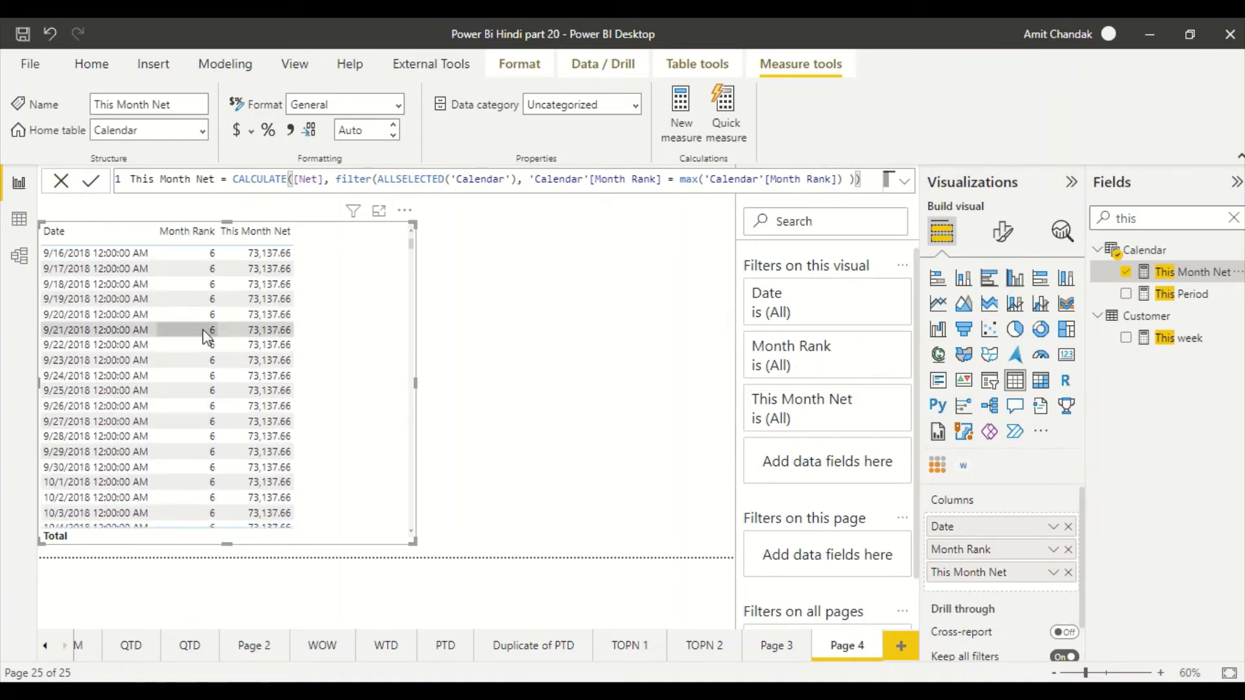
{"action": "scroll", "coordinate": [203, 350], "scroll_direction": "down", "scroll_amount": 2}
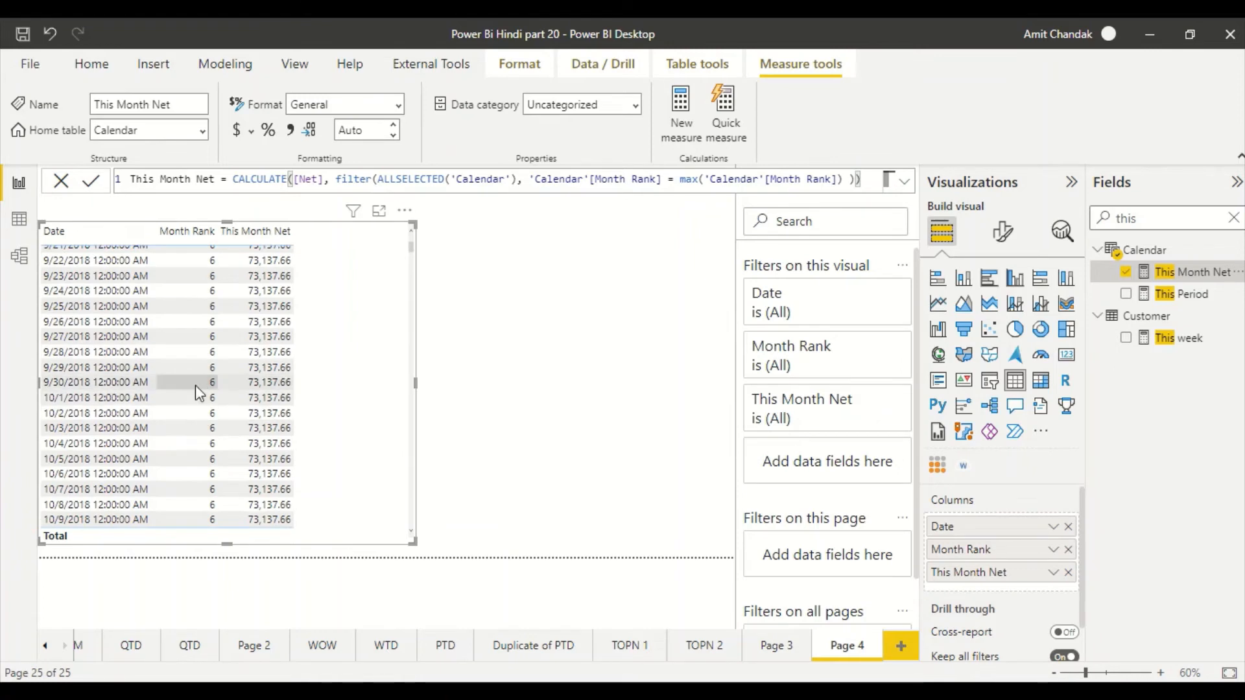
{"action": "scroll", "coordinate": [199, 379], "scroll_direction": "up", "scroll_amount": 2}
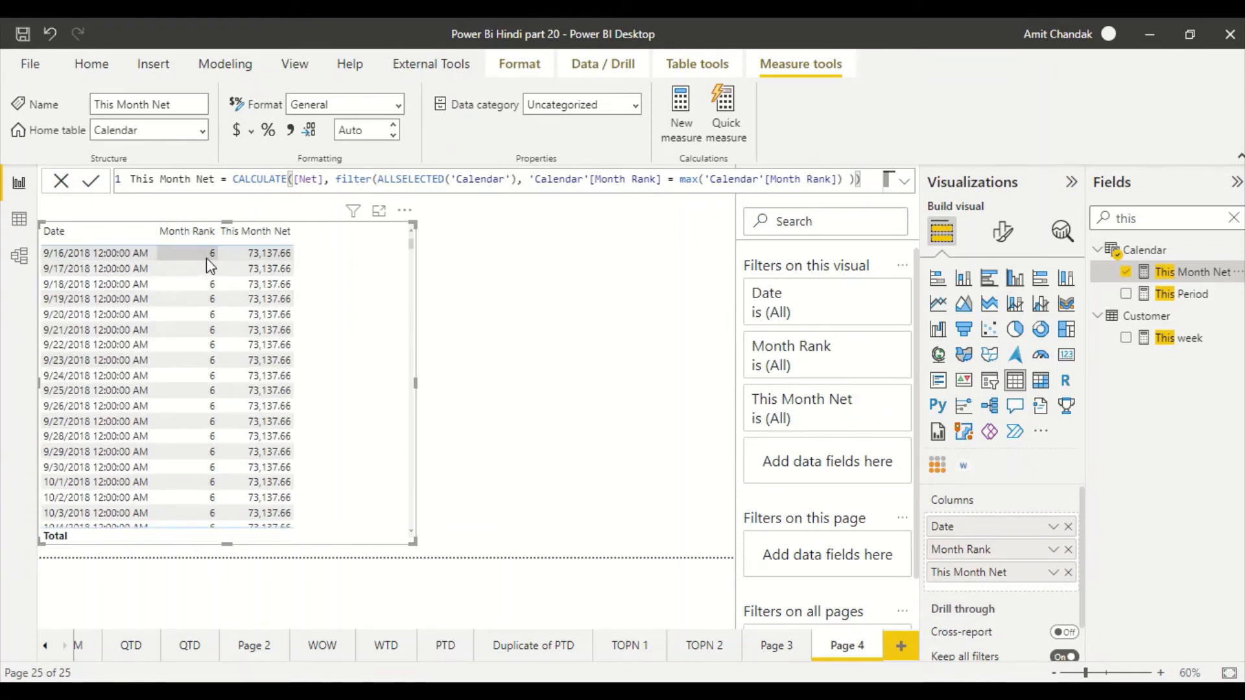
Review the ALLSELECTED argument and the max('Calendar'[Month Rank]) condition in the This Month Net formula against the table rows.
{"action": "double_click", "coordinate": [713, 180]}
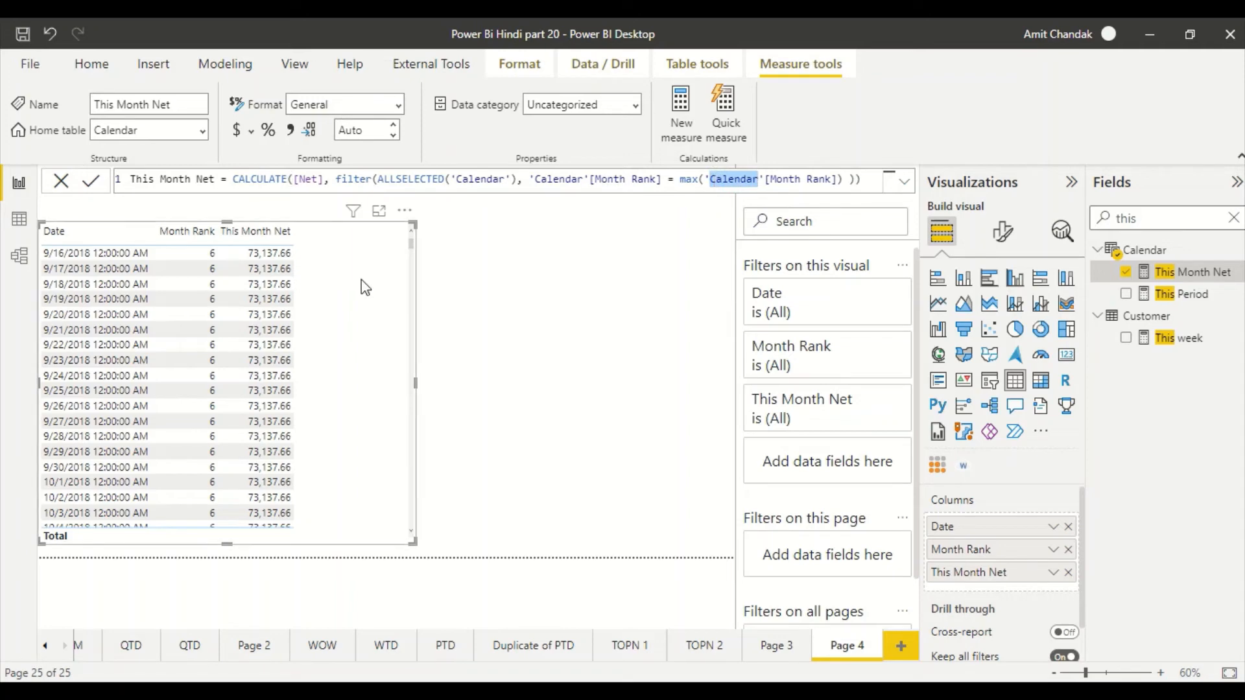
{"action": "scroll", "coordinate": [257, 334], "scroll_direction": "down", "scroll_amount": 2}
{"action": "scroll", "coordinate": [257, 347], "scroll_direction": "down", "scroll_amount": 2}
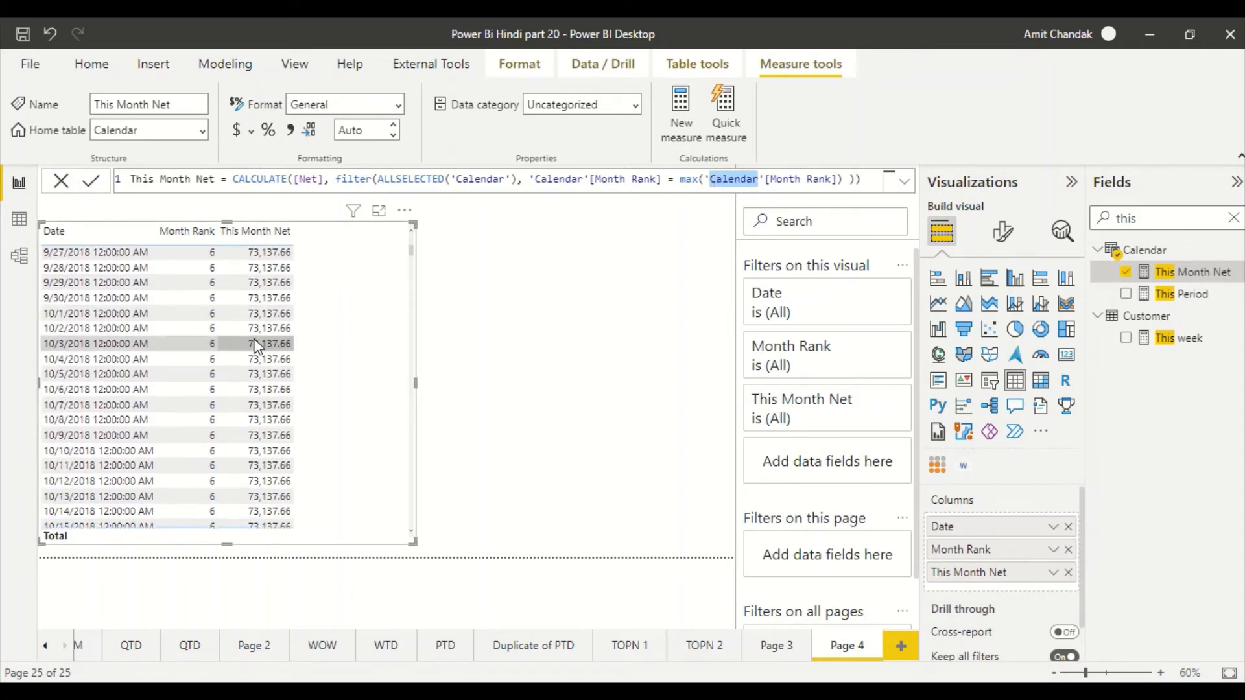
{"action": "scroll", "coordinate": [255, 353], "scroll_direction": "down", "scroll_amount": 4}
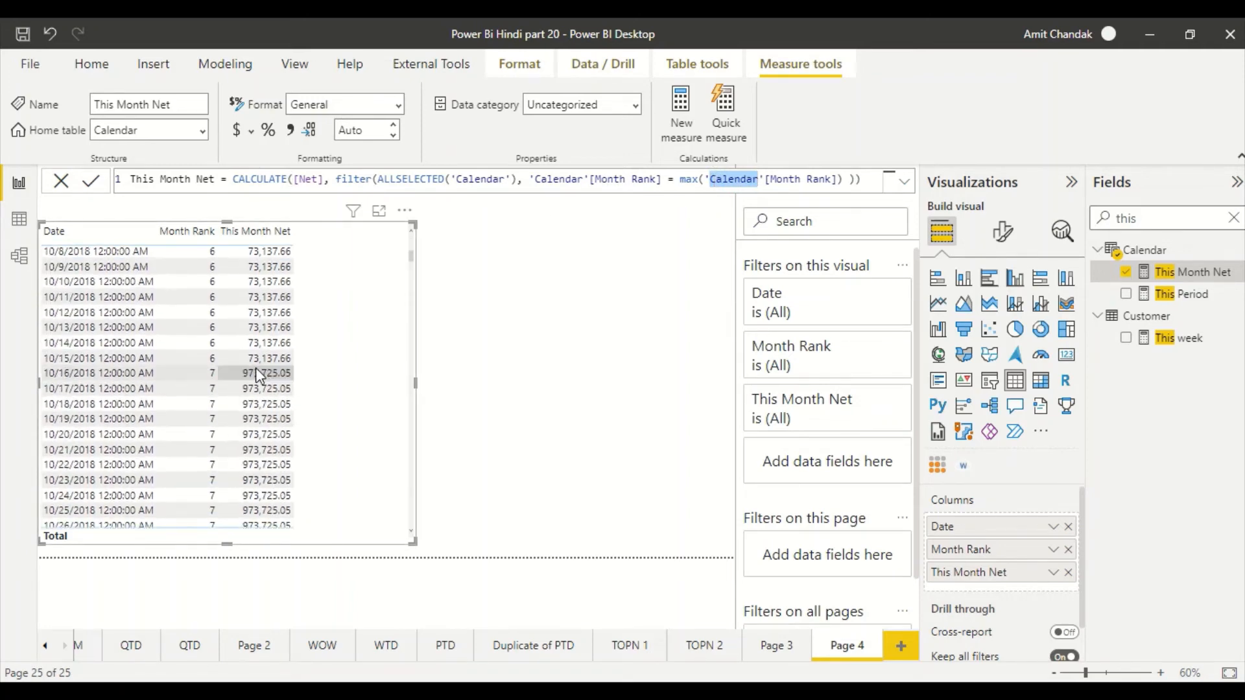
{"action": "scroll", "coordinate": [266, 355], "scroll_direction": "up", "scroll_amount": 7}
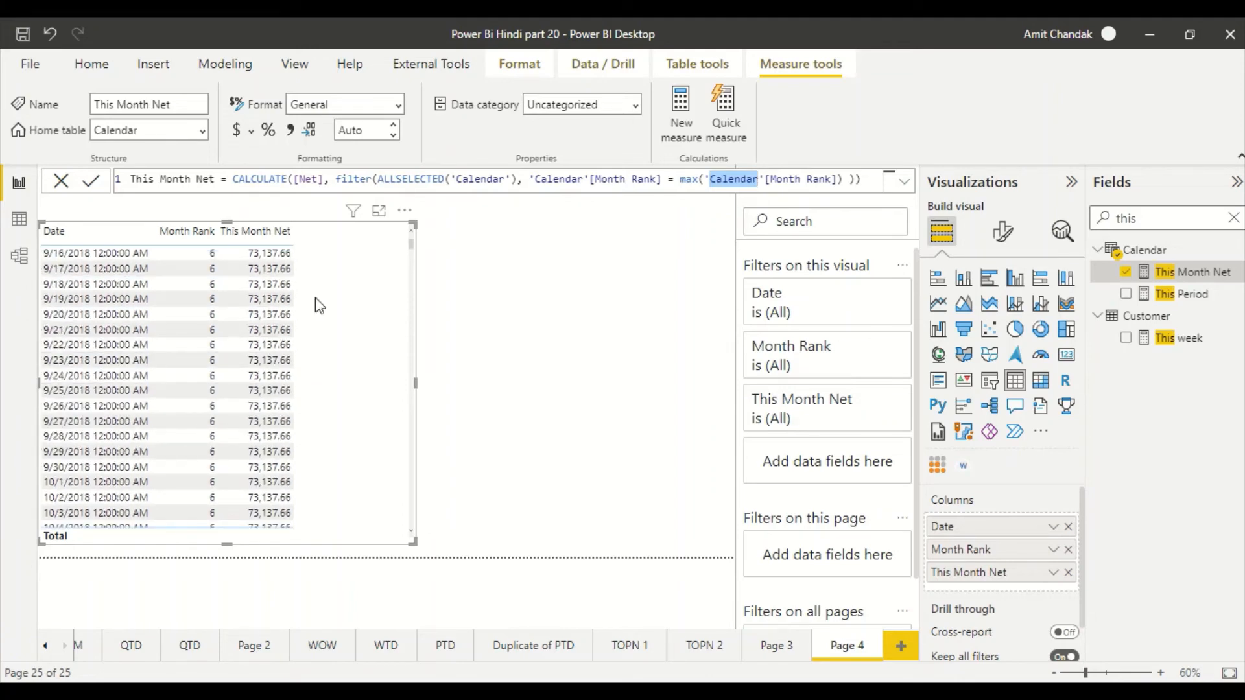
{"action": "double_click", "coordinate": [420, 179]}
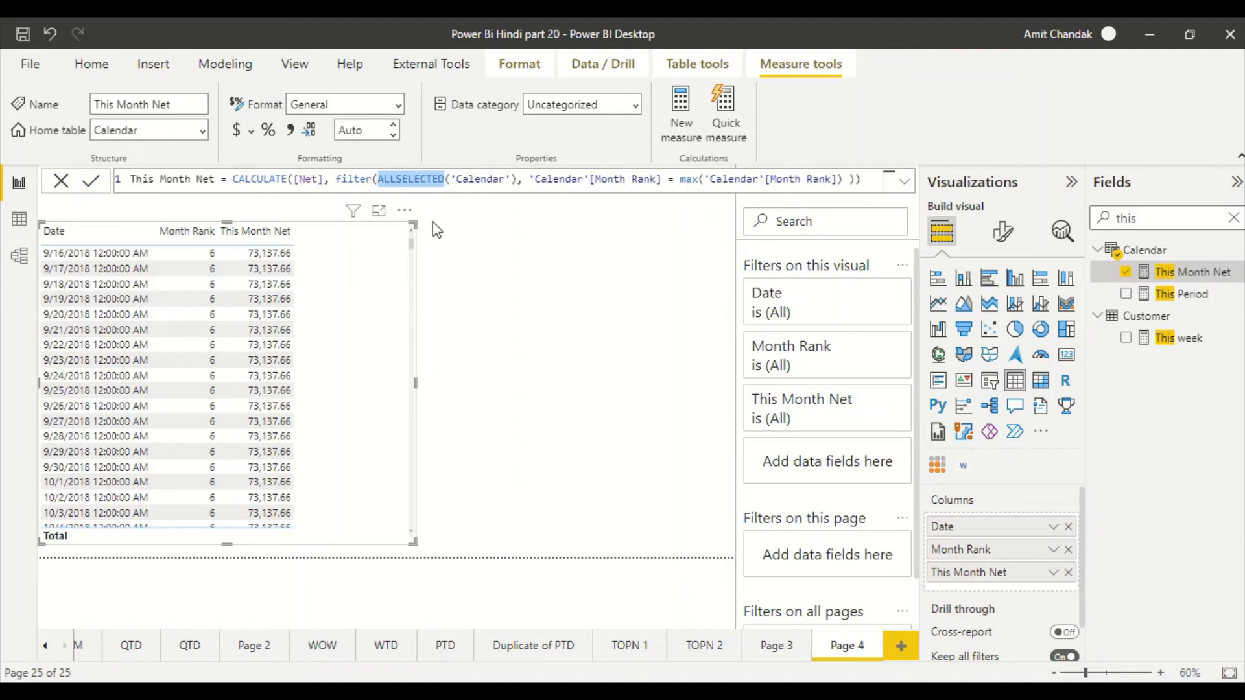
{"action": "left_click", "coordinate": [521, 178], "text": "shift"}
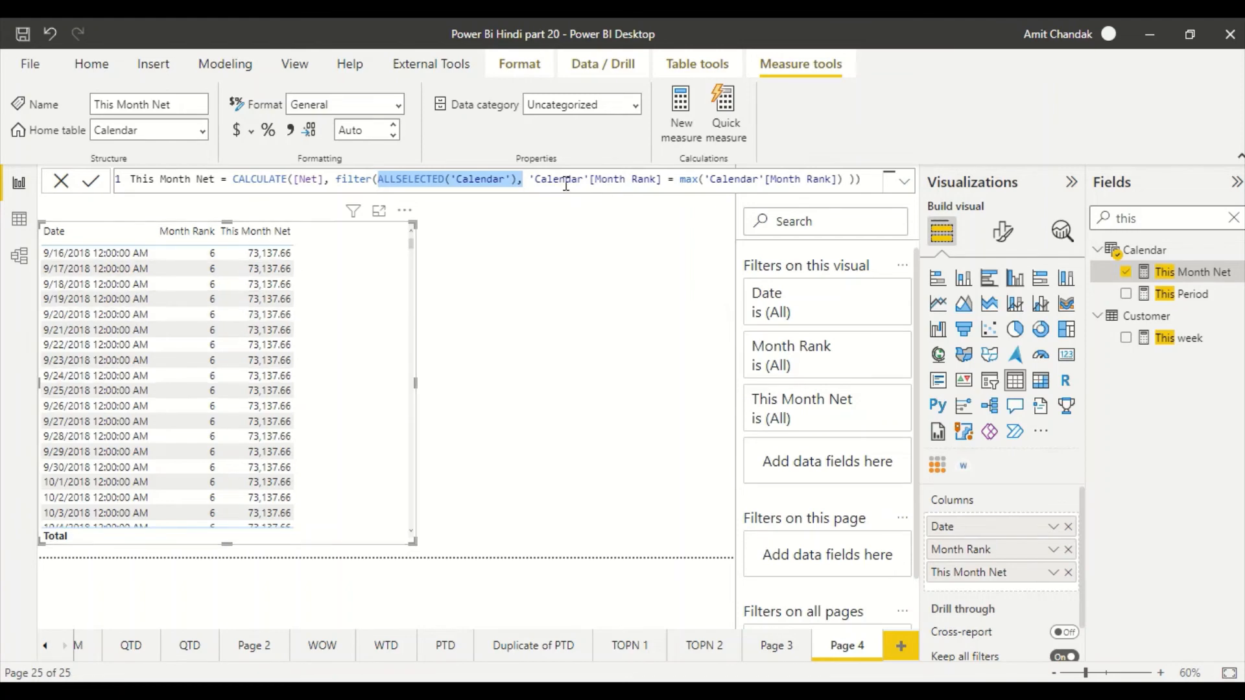
{"action": "left_click_drag", "start_coordinate": [615, 171], "coordinate": [530, 179]}
{"action": "left_click_drag", "start_coordinate": [679, 179], "coordinate": [846, 178]}
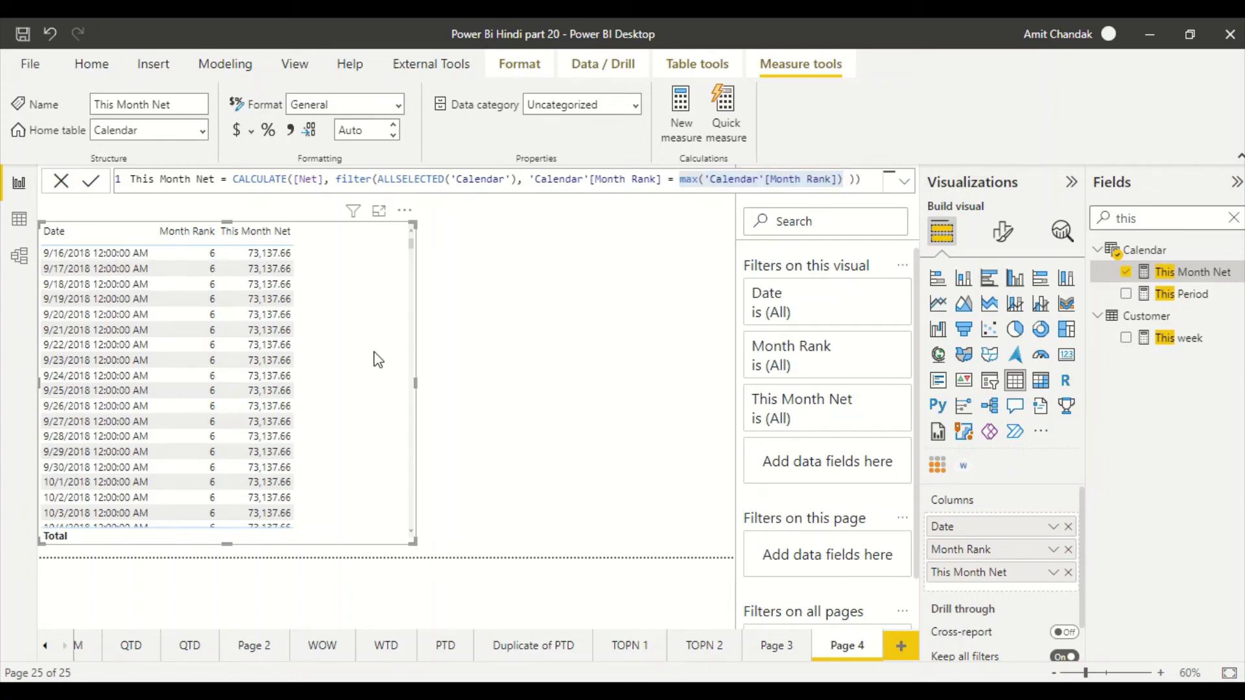
Duplicate the table visual and place the copy beside the original on the page.
{"action": "left_click_drag", "start_coordinate": [352, 358], "coordinate": [656, 408]}
{"action": "key", "text": "ctrl+c"}
{"action": "key", "text": "ctrl+v"}
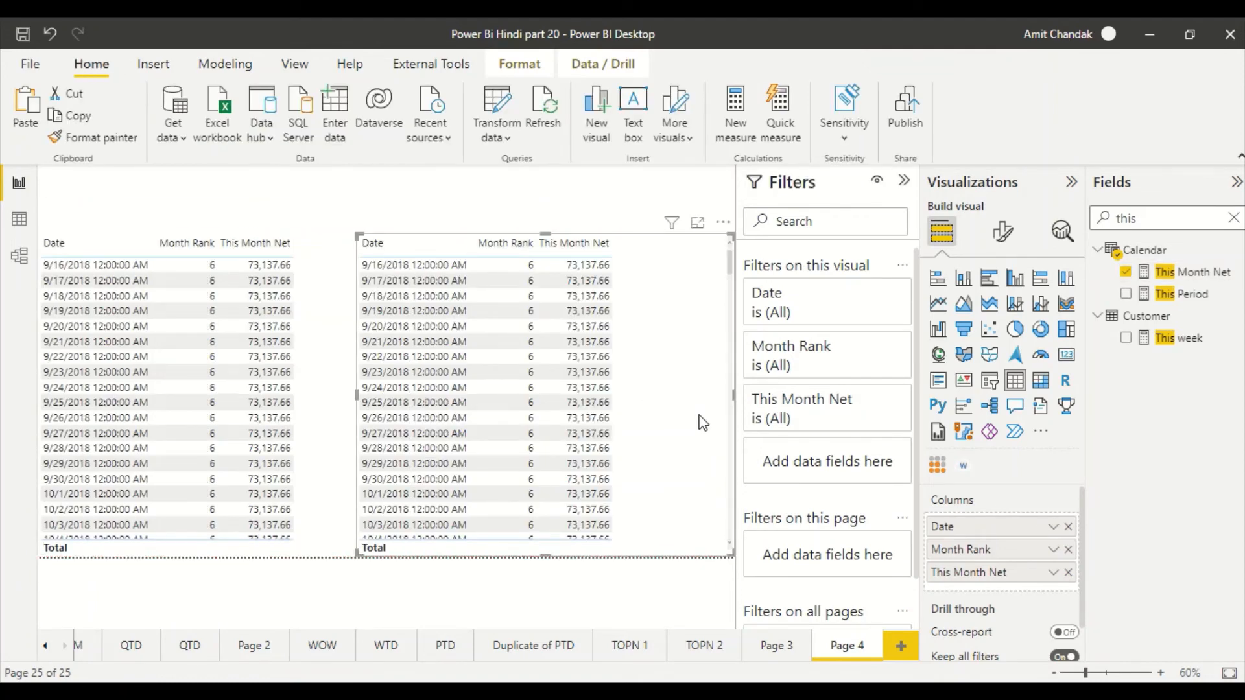
Replace This Month Net with the Net measure from the KPI table in the copied table visual.
{"action": "left_click", "coordinate": [1068, 572]}
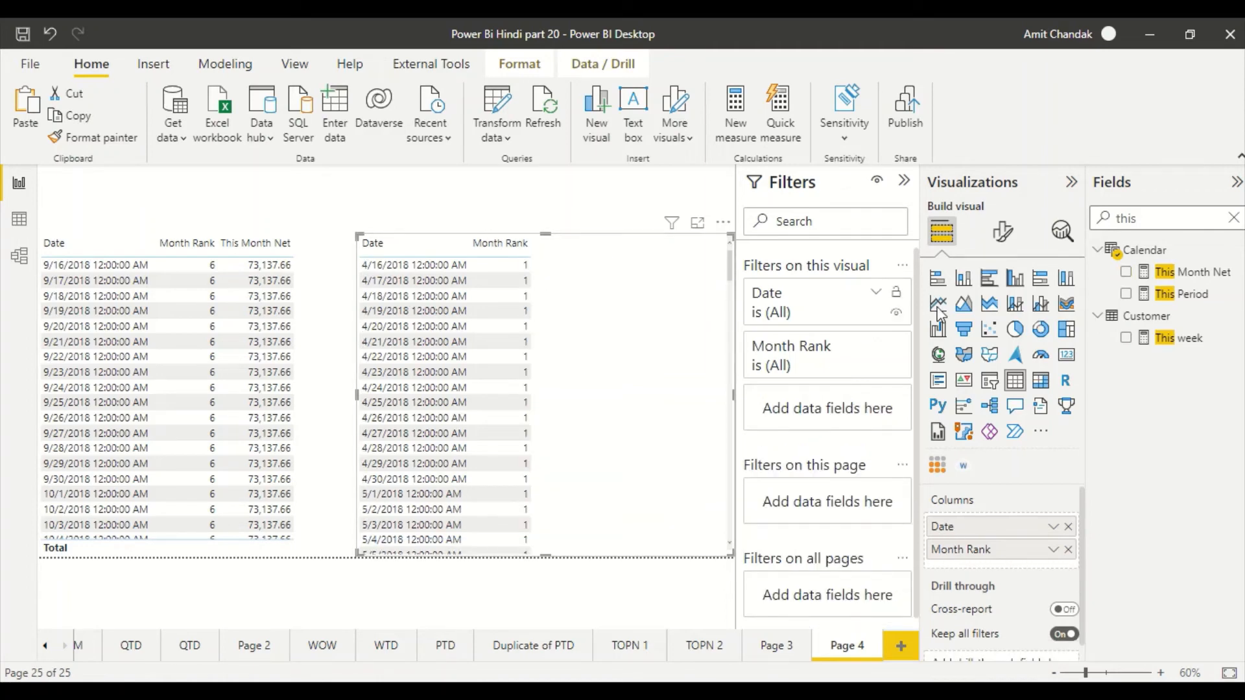
{"action": "double_click", "coordinate": [1155, 219]}
{"action": "type", "text": "net"}
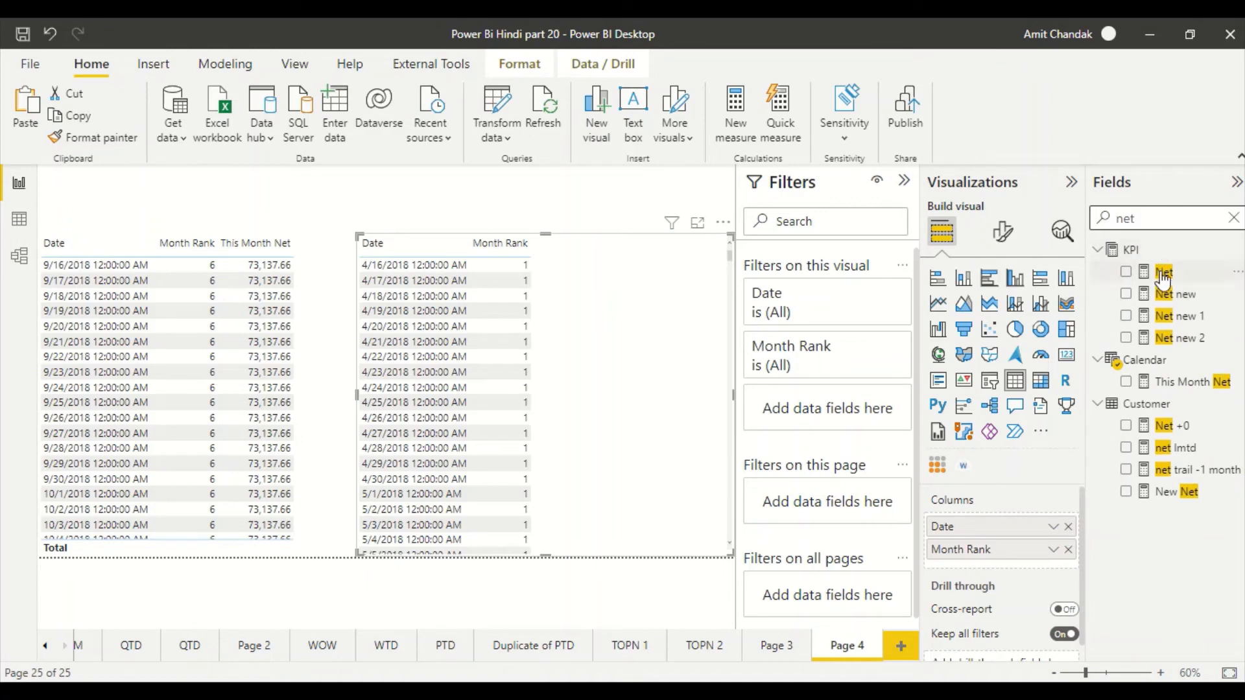
{"action": "left_click_drag", "start_coordinate": [1163, 272], "coordinate": [640, 305]}
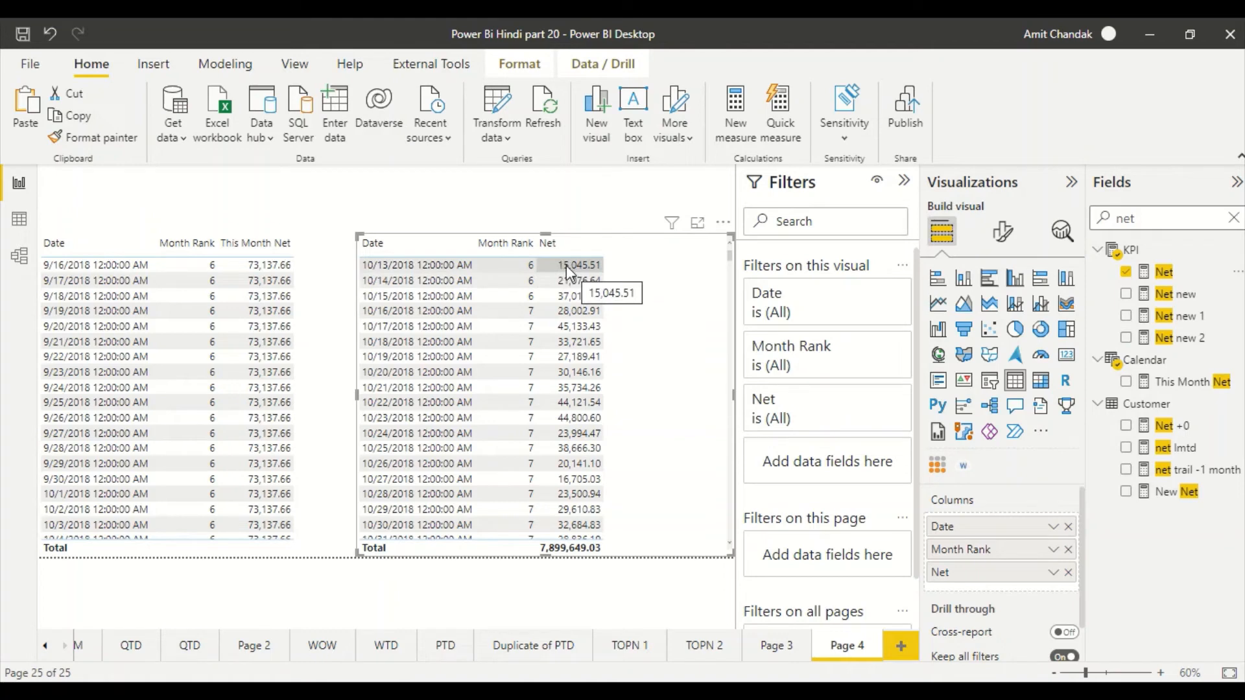
Compare the daily Net values with This Month Net across the dates of Month Ranks 6 and 7 in both tables.
{"action": "scroll", "coordinate": [149, 302], "scroll_direction": "down", "scroll_amount": 5}
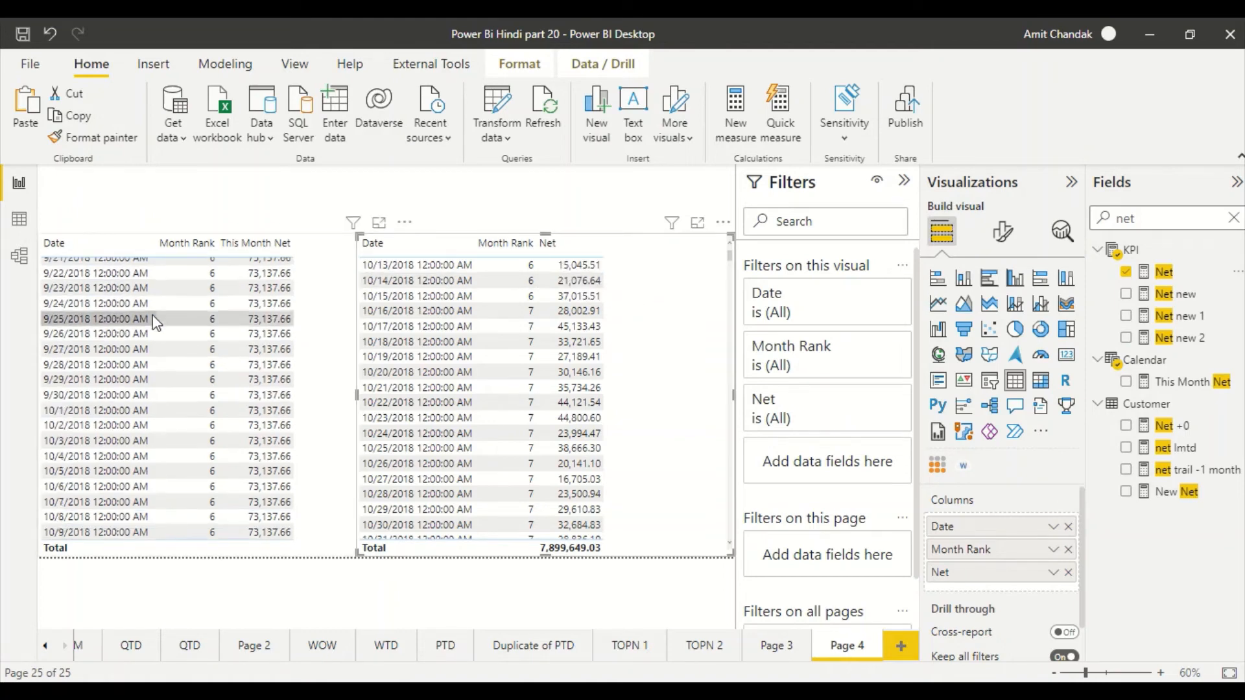
{"action": "scroll", "coordinate": [151, 332], "scroll_direction": "up", "scroll_amount": 5}
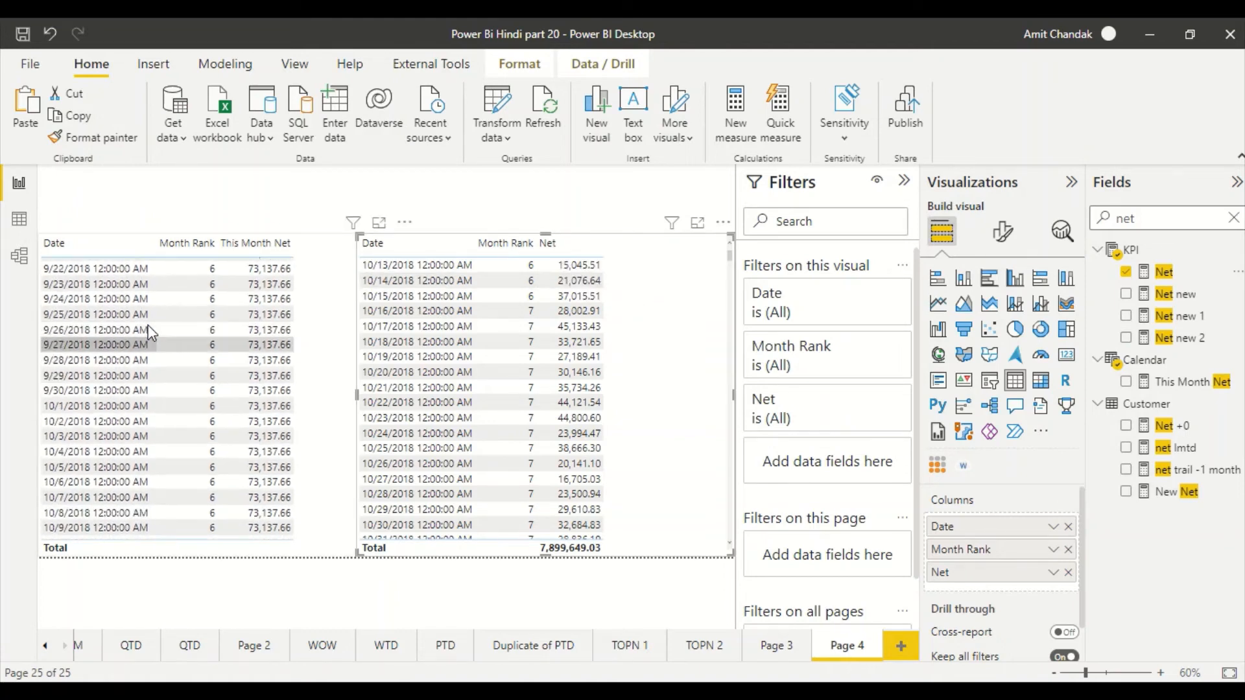
{"action": "scroll", "coordinate": [79, 263], "scroll_direction": "down", "scroll_amount": 2}
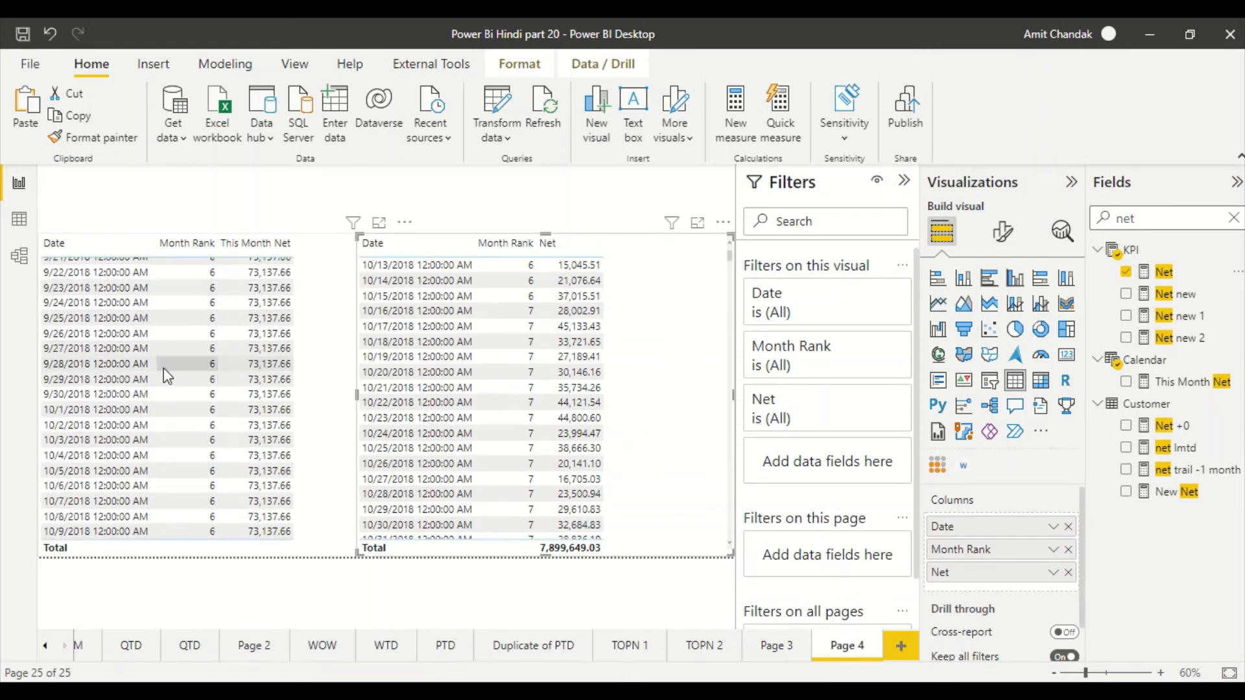
{"action": "scroll", "coordinate": [203, 427], "scroll_direction": "down", "scroll_amount": 1}
{"action": "scroll", "coordinate": [194, 418], "scroll_direction": "down", "scroll_amount": 2}
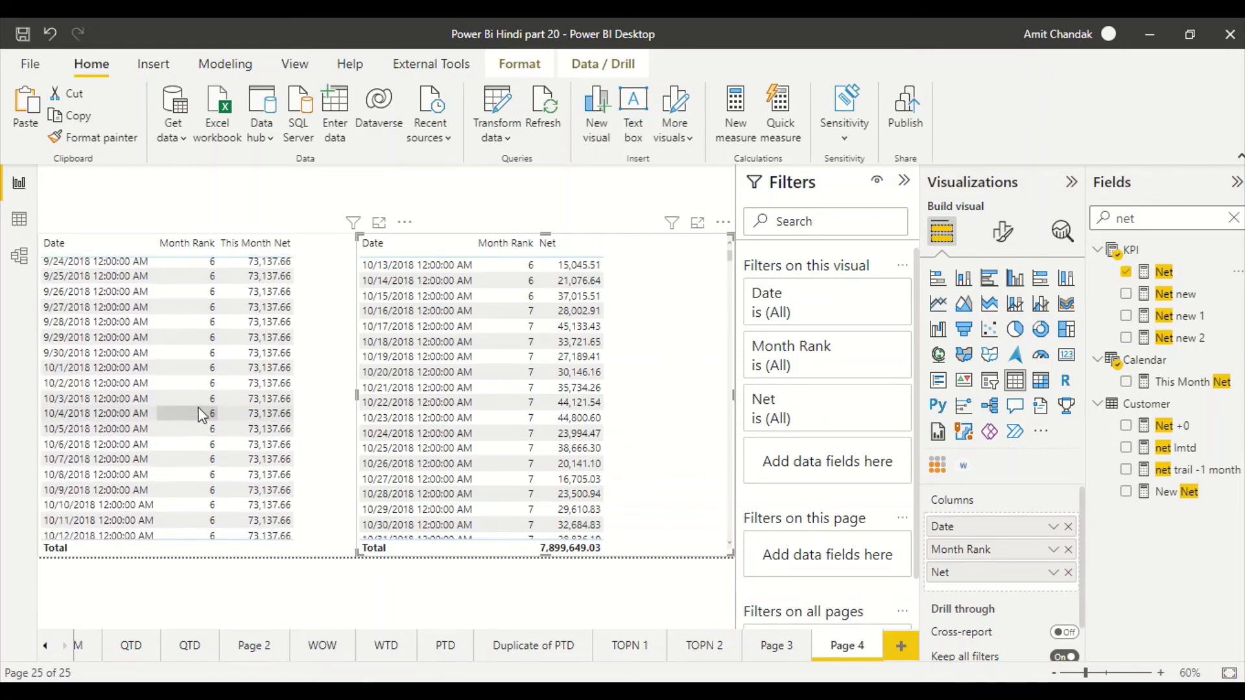
{"action": "scroll", "coordinate": [155, 418], "scroll_direction": "down", "scroll_amount": 2}
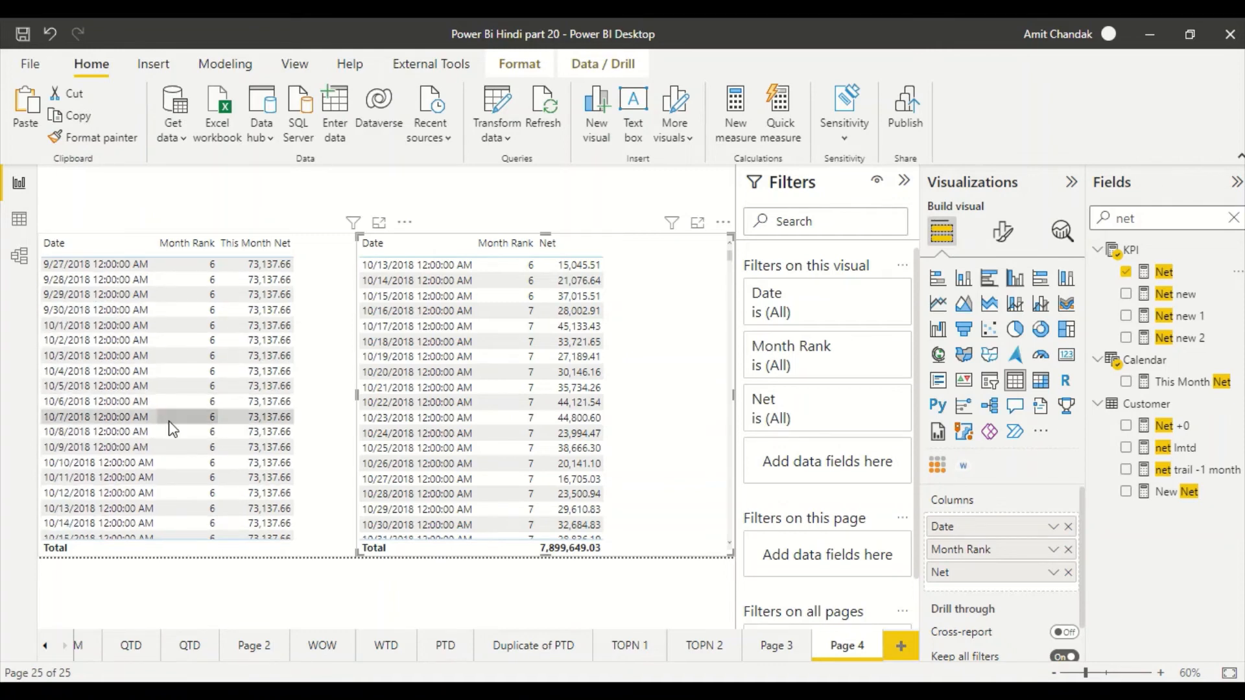
{"action": "scroll", "coordinate": [155, 428], "scroll_direction": "down", "scroll_amount": 1}
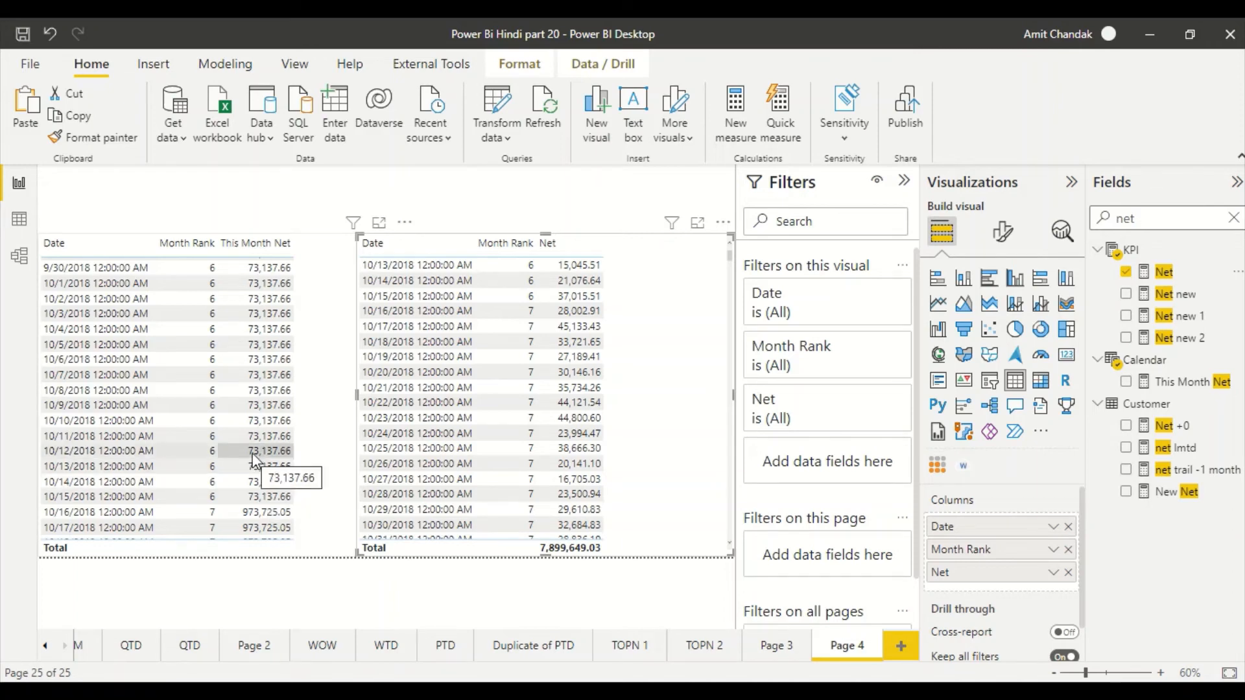
{"action": "scroll", "coordinate": [254, 361], "scroll_direction": "up", "scroll_amount": 5}
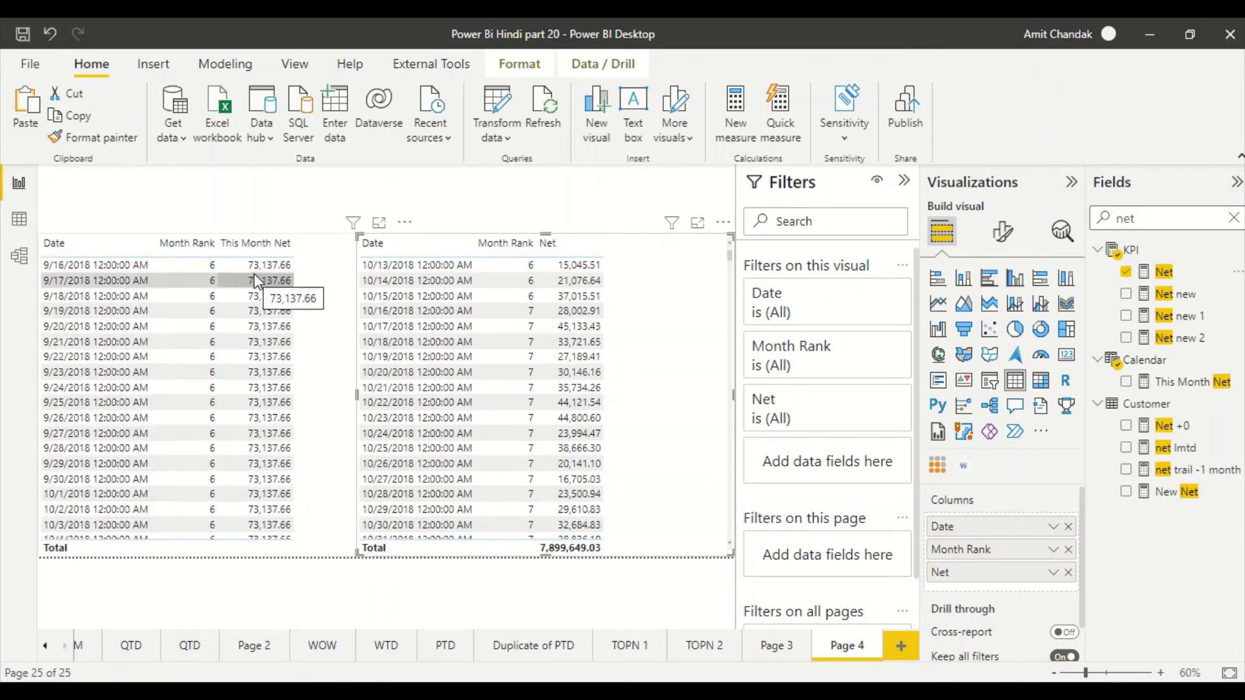
{"action": "scroll", "coordinate": [253, 311], "scroll_direction": "down", "scroll_amount": 6}
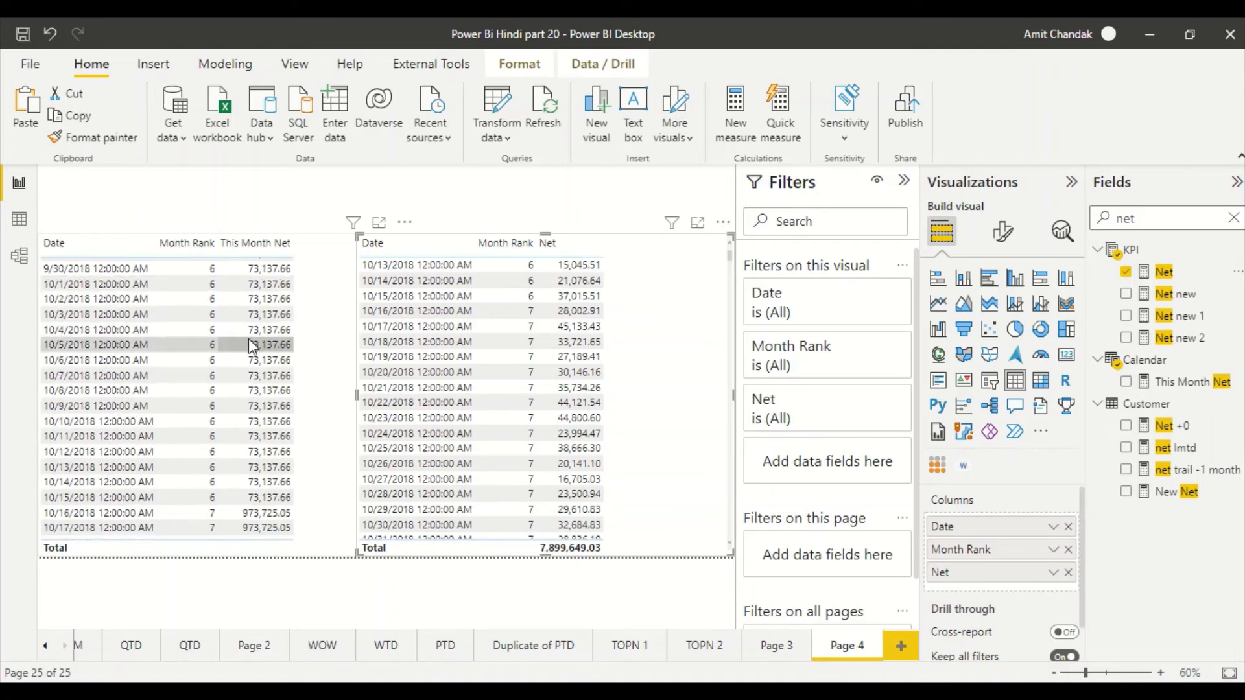
{"action": "scroll", "coordinate": [246, 351], "scroll_direction": "down", "scroll_amount": 2}
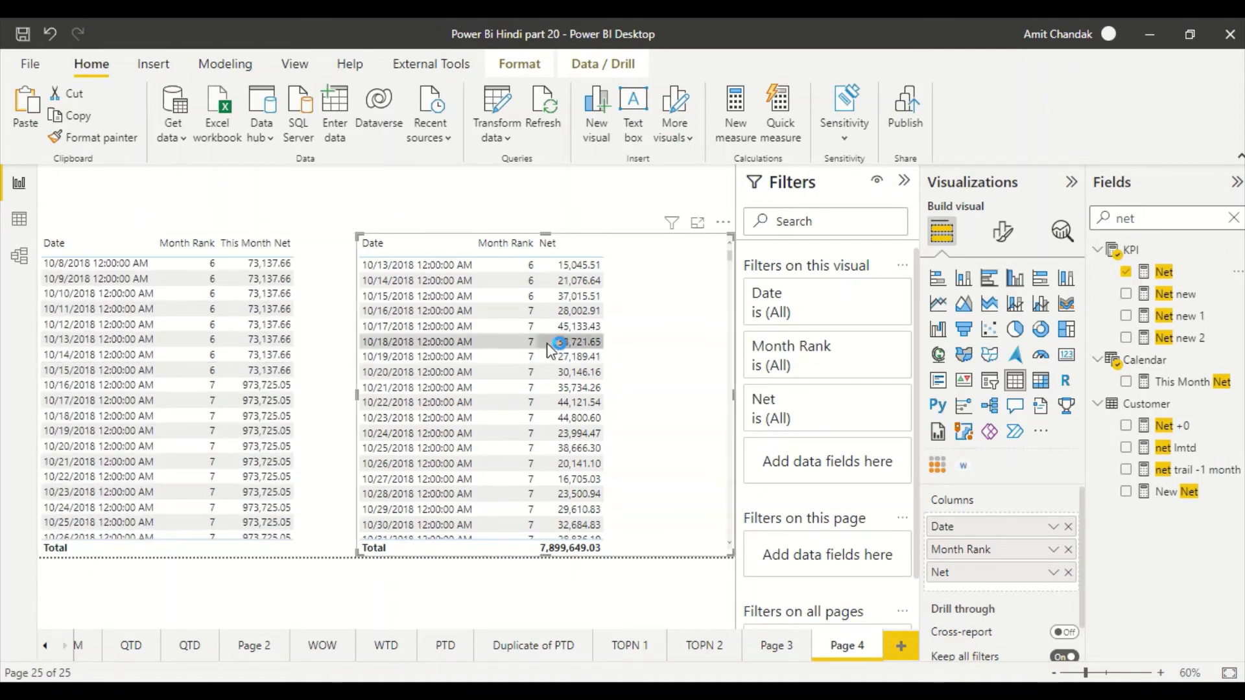
{"action": "scroll", "coordinate": [515, 363], "scroll_direction": "down", "scroll_amount": 4}
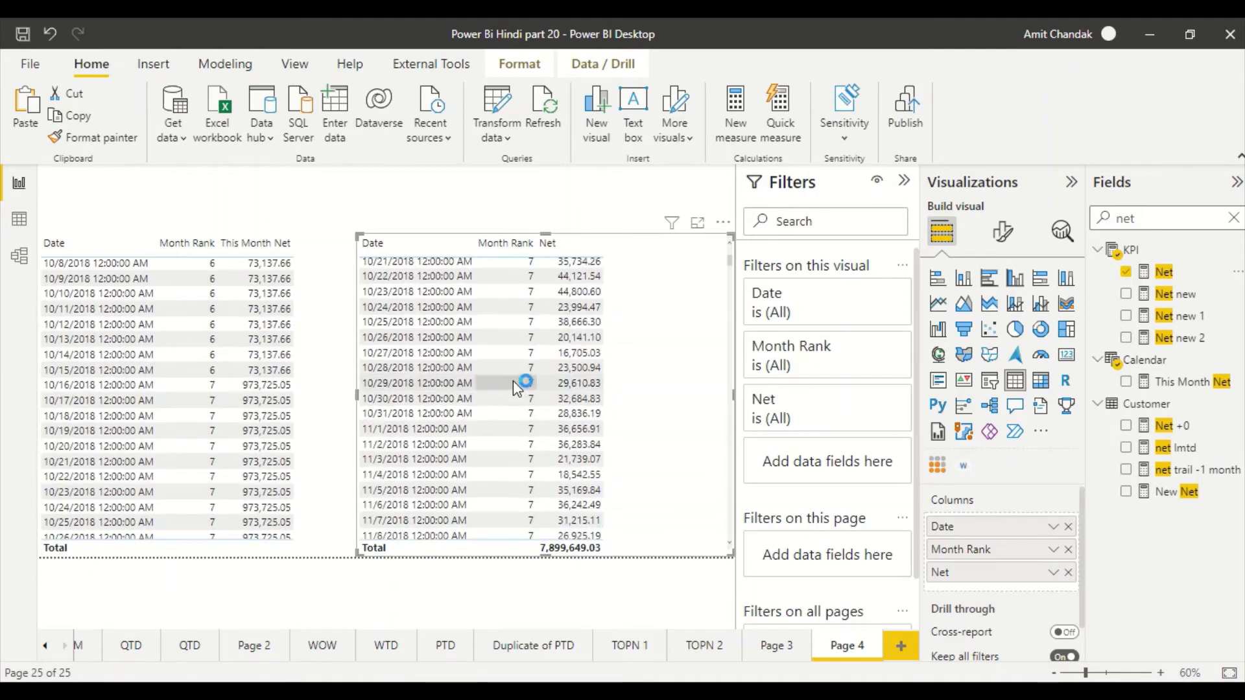
{"action": "scroll", "coordinate": [513, 389], "scroll_direction": "down", "scroll_amount": 4}
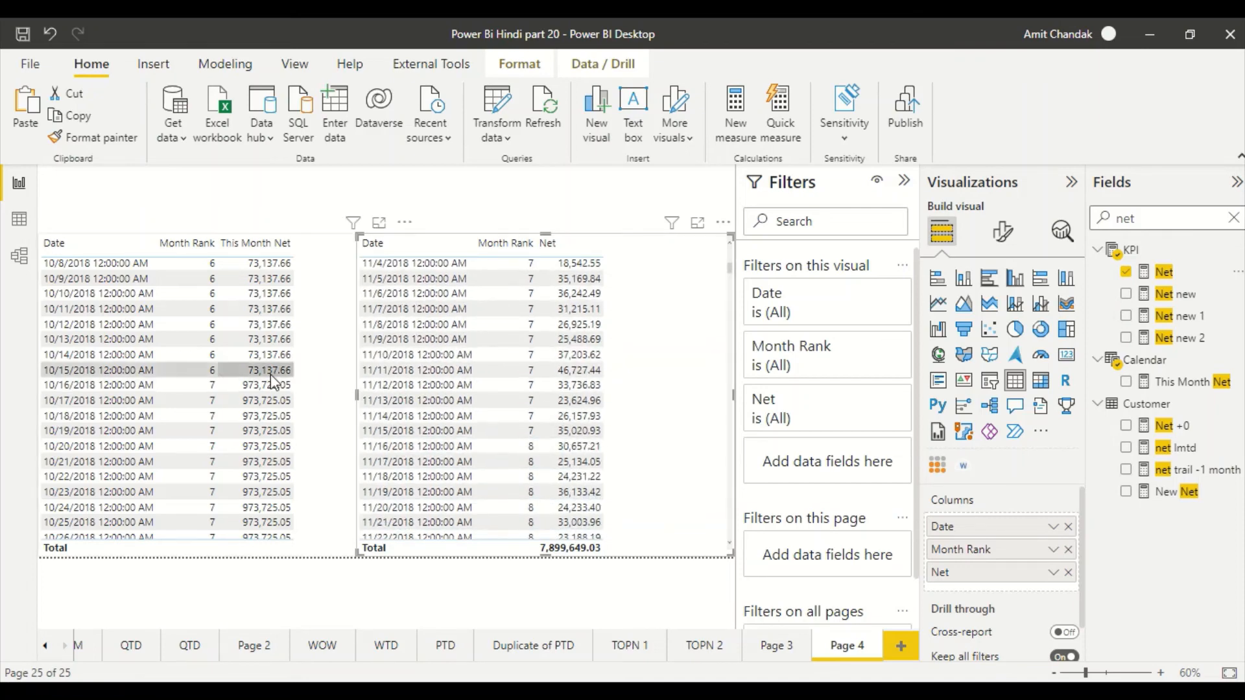
{"action": "scroll", "coordinate": [266, 399], "scroll_direction": "down", "scroll_amount": 6}
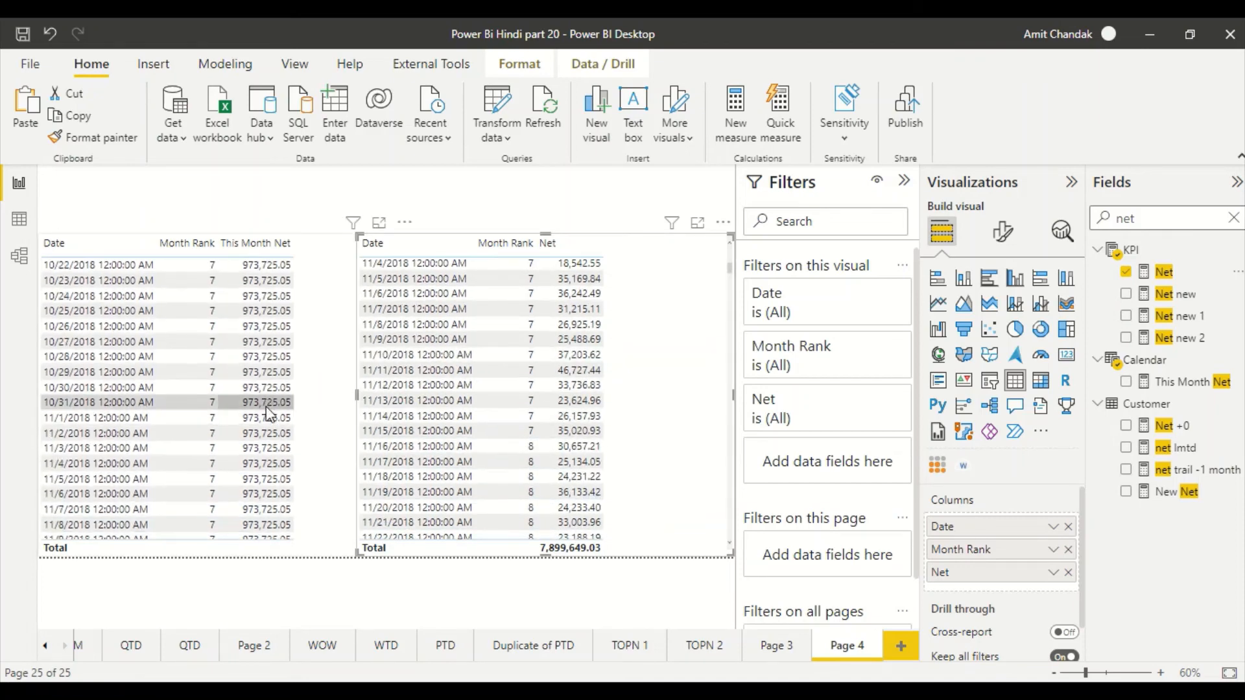
{"action": "scroll", "coordinate": [265, 412], "scroll_direction": "down", "scroll_amount": 1}
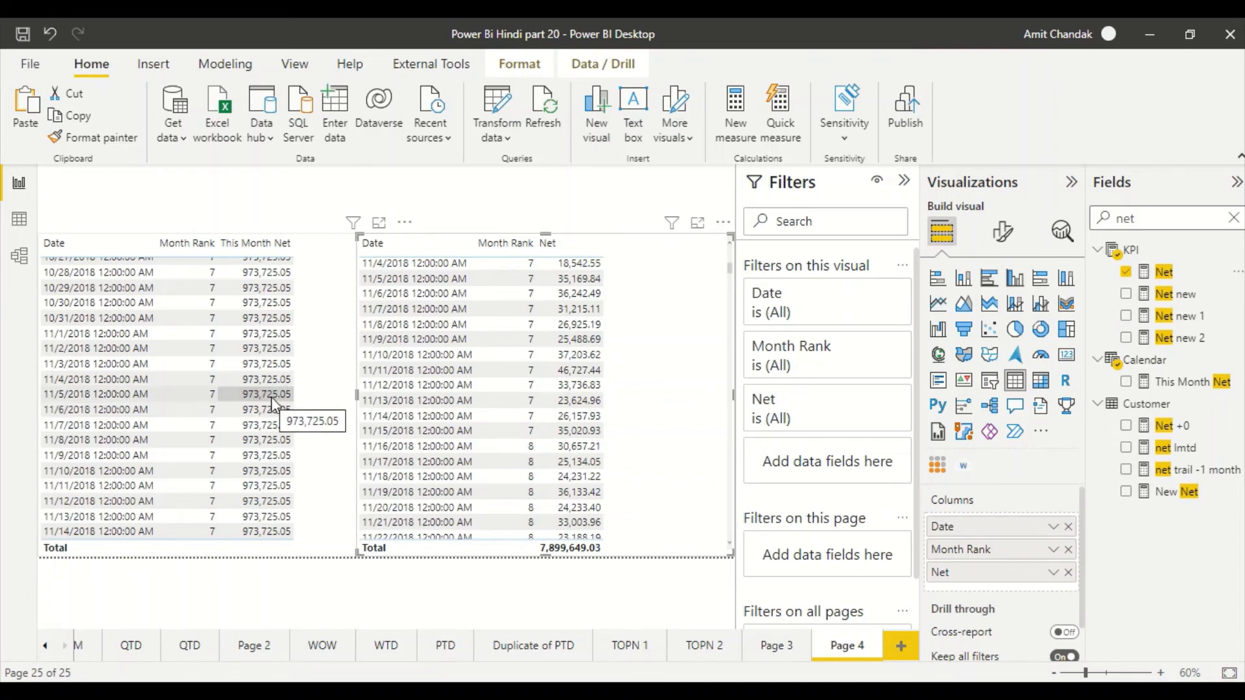
Remove Month Rank from the copied Net table and narrow that table to free space beside it.
{"action": "scroll", "coordinate": [270, 399], "scroll_direction": "up", "scroll_amount": 3}
{"action": "scroll", "coordinate": [271, 397], "scroll_direction": "up", "scroll_amount": 10}
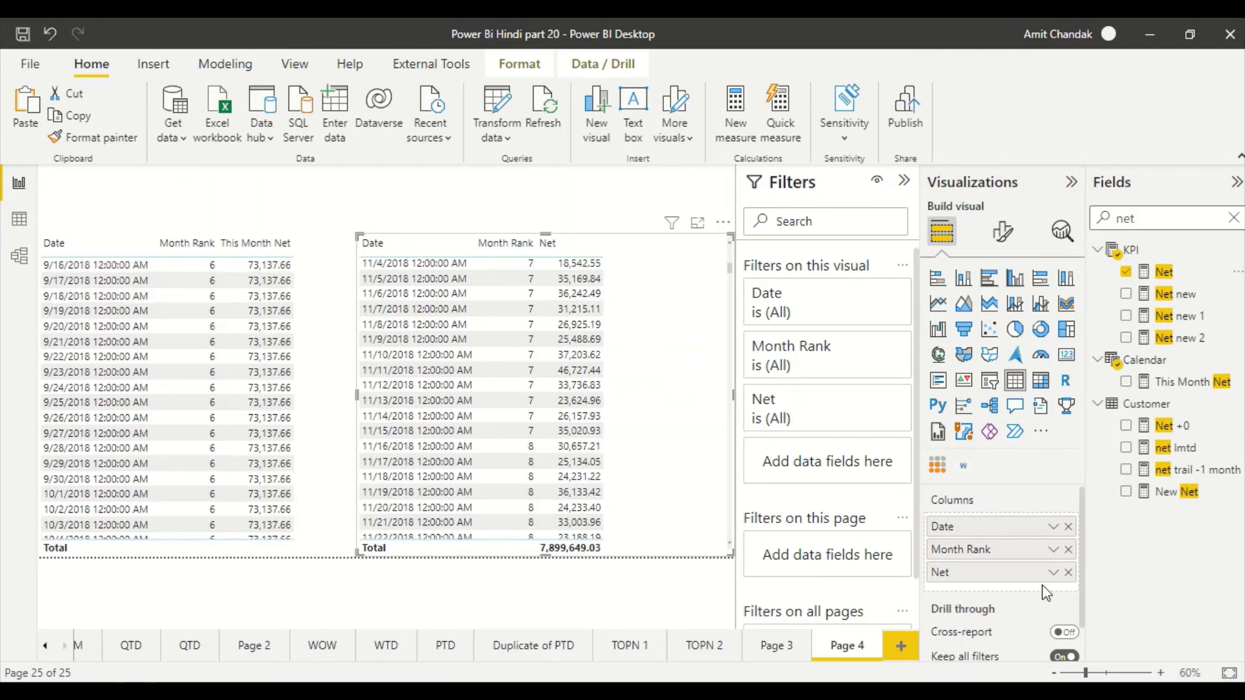
{"action": "left_click", "coordinate": [1068, 551]}
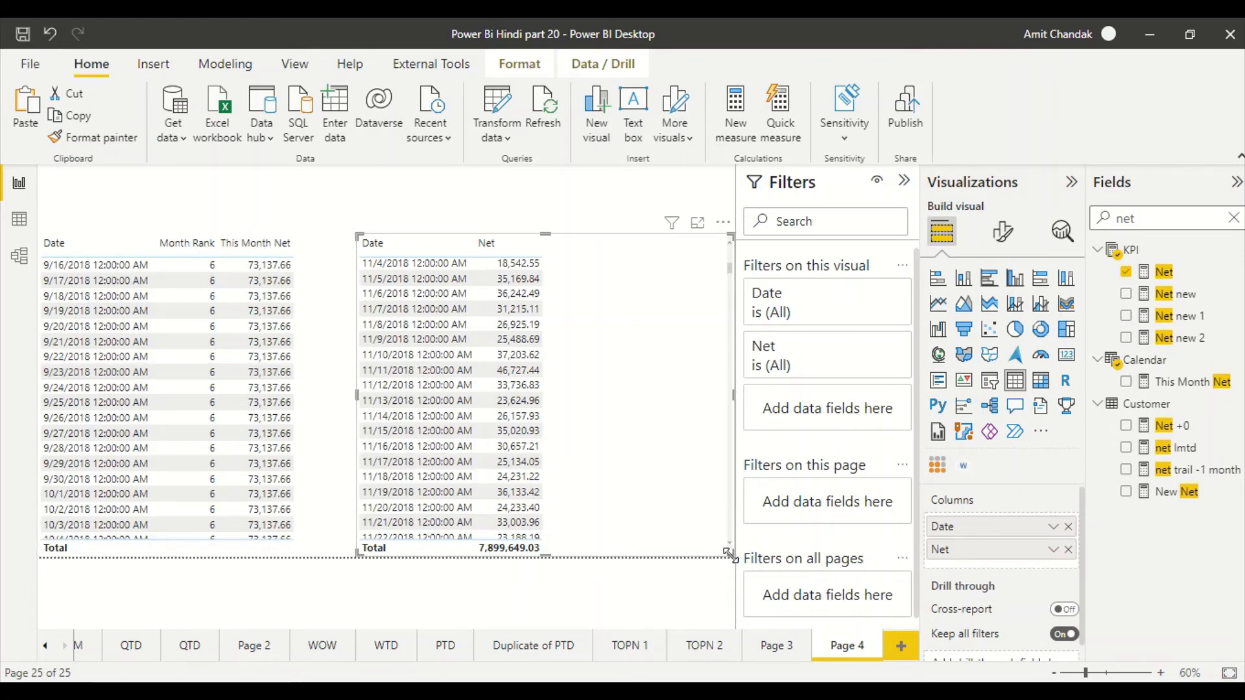
{"action": "left_click_drag", "start_coordinate": [729, 553], "coordinate": [580, 556]}
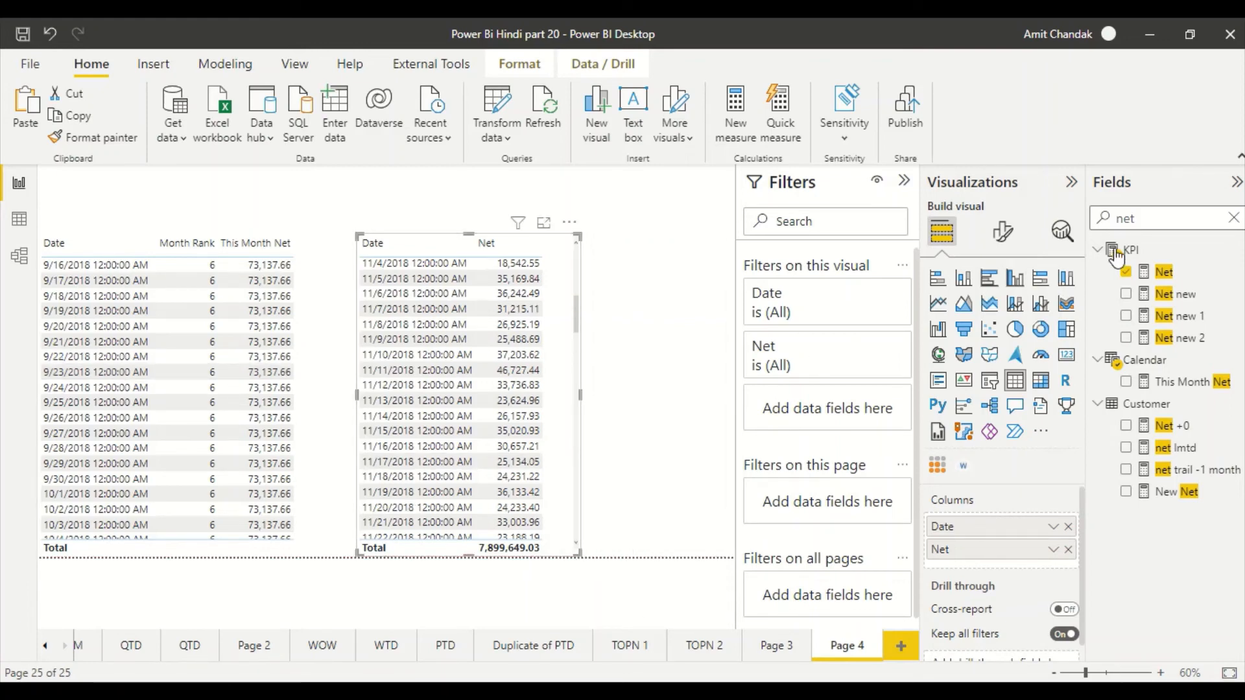
Add a Card visual showing This Month Net in the free space beside the Net table.
{"action": "double_click", "coordinate": [1142, 218]}
{"action": "type", "text": "t"}
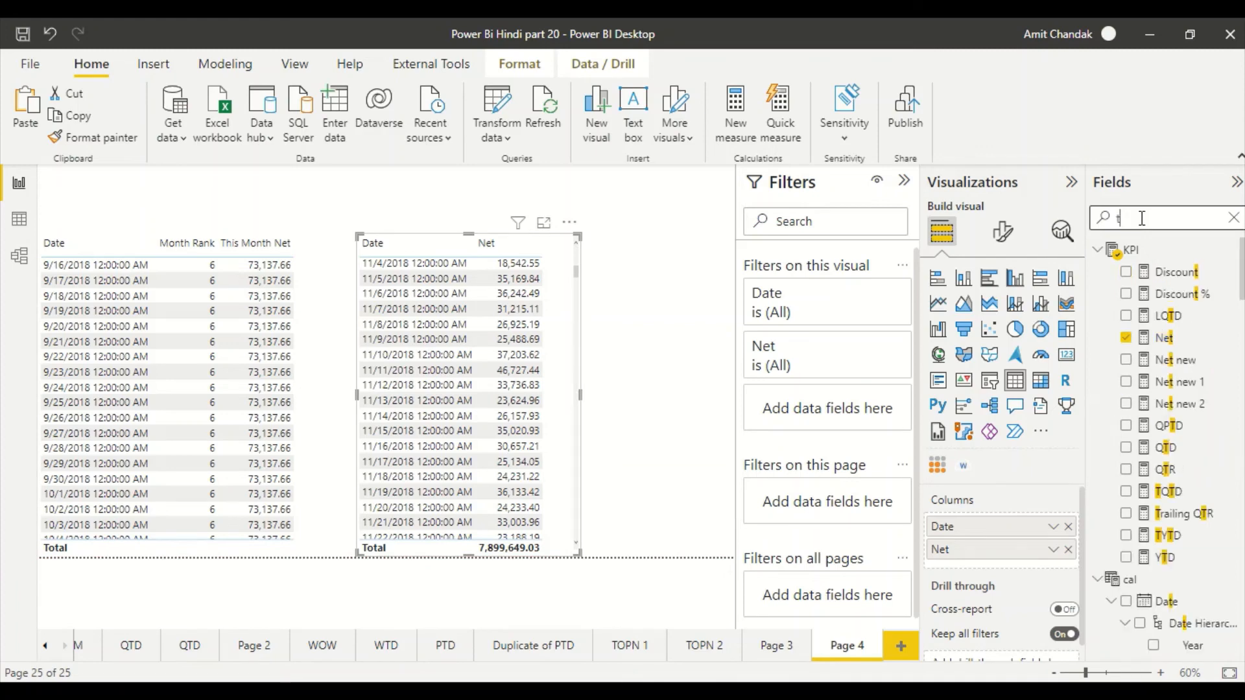
{"action": "type", "text": "his"}
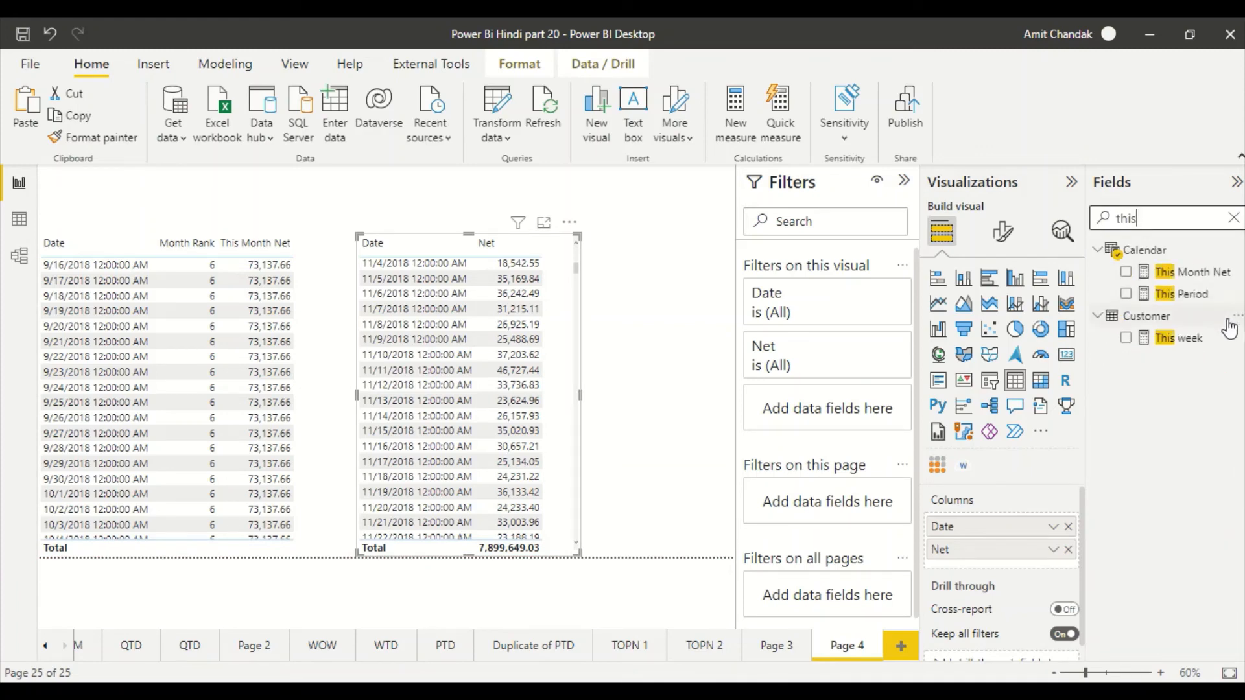
{"action": "left_click_drag", "start_coordinate": [1186, 272], "coordinate": [674, 297]}
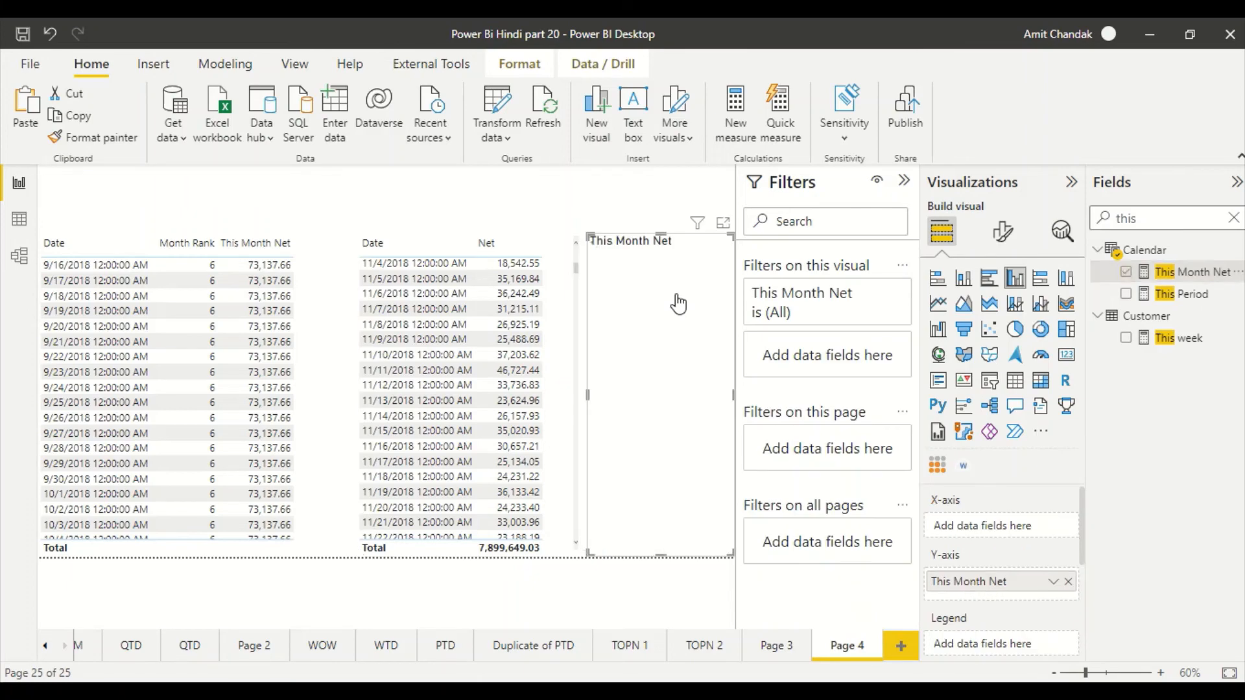
{"action": "left_click", "coordinate": [1065, 357]}
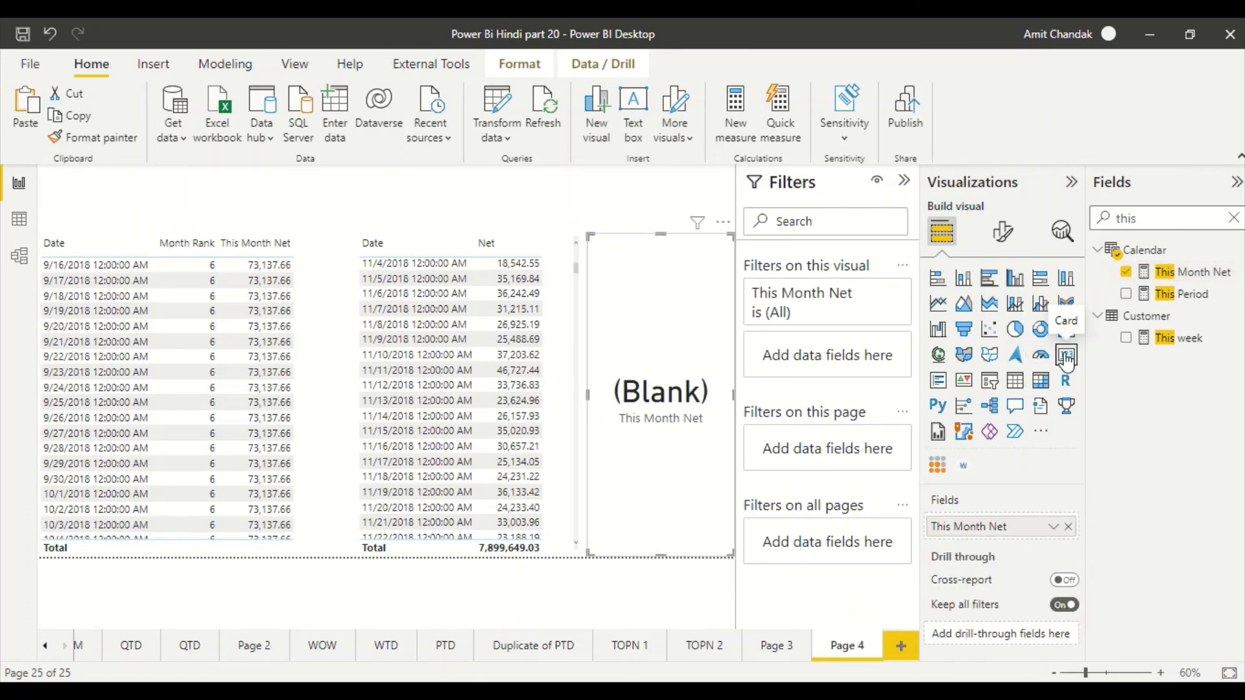
Examine the latest dates of the Calendar table's data by sorting Date in descending order, and return to the report page.
{"action": "left_click", "coordinate": [1153, 254]}
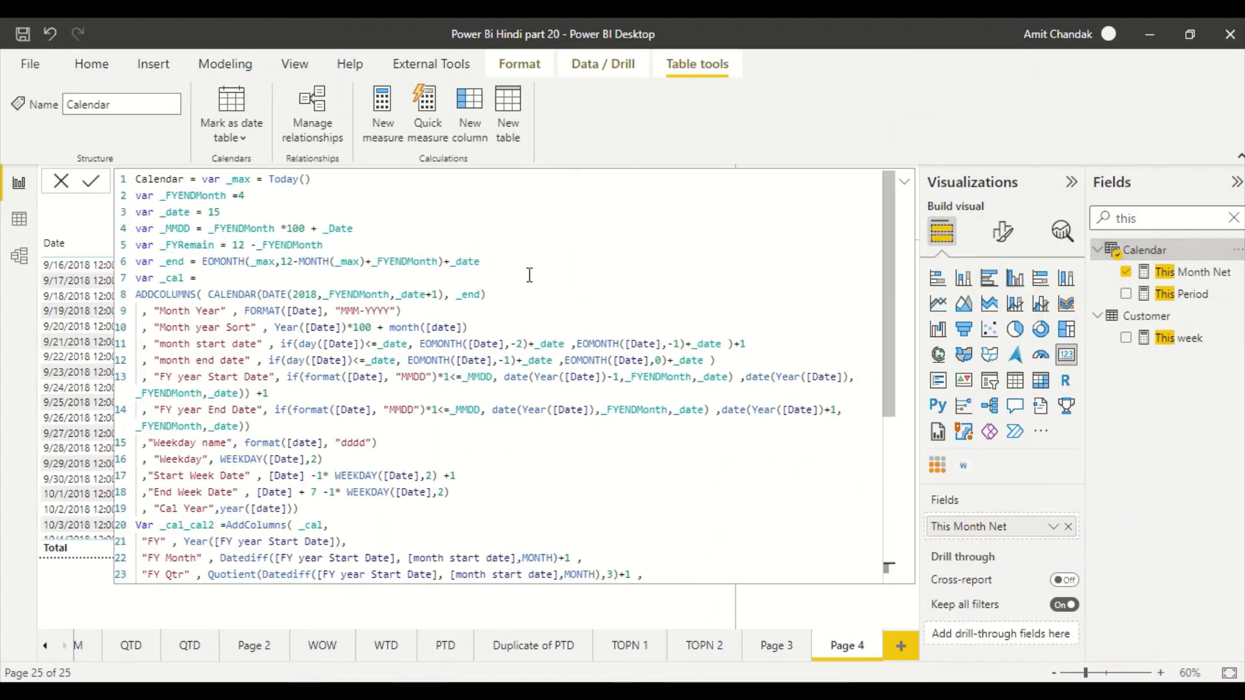
{"action": "left_click", "coordinate": [20, 220]}
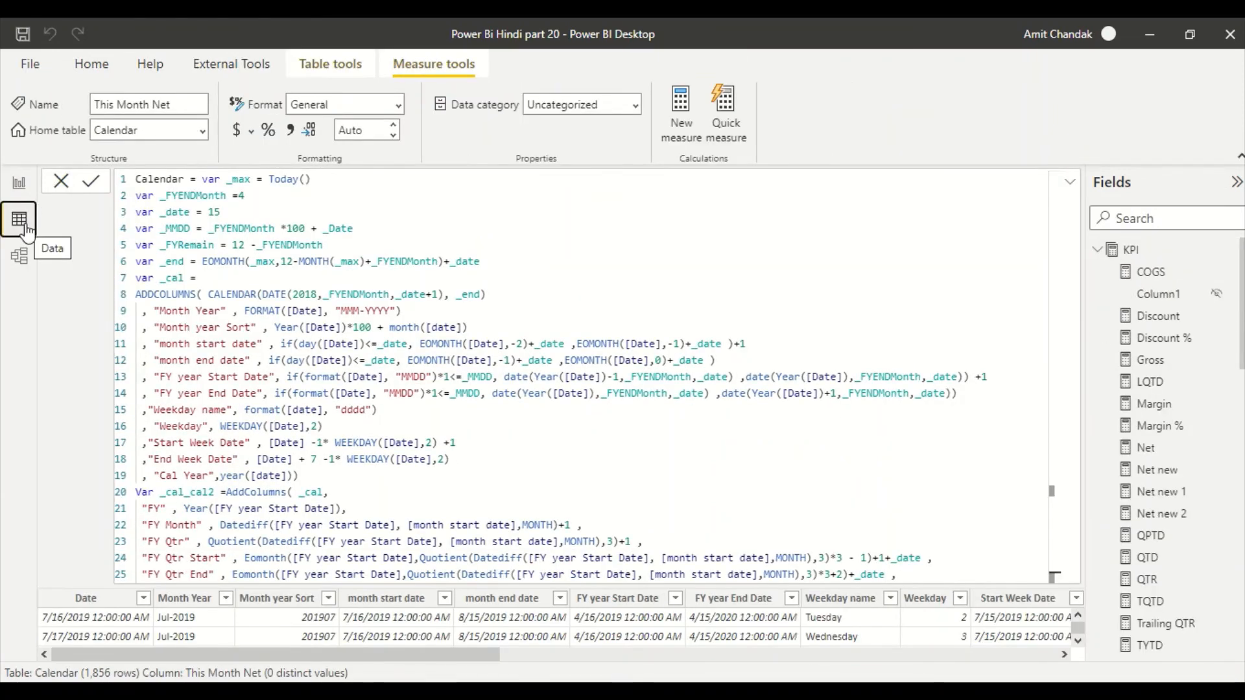
{"action": "left_click", "coordinate": [1070, 186]}
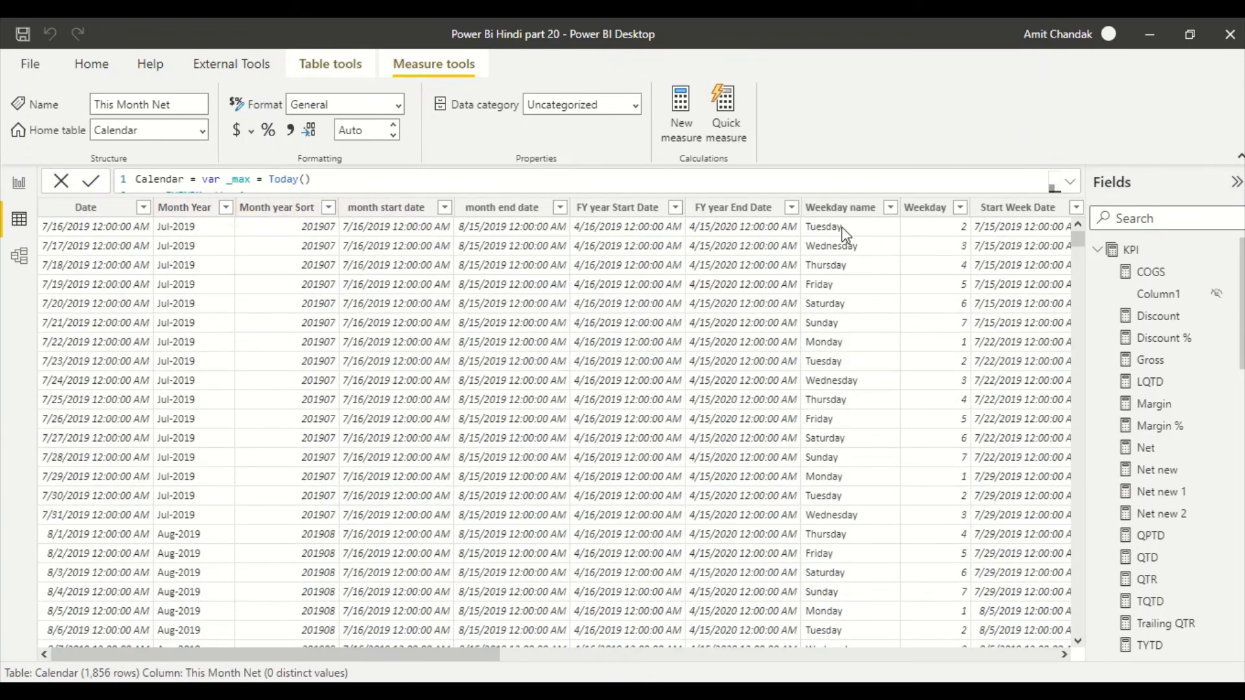
{"action": "left_click", "coordinate": [143, 207]}
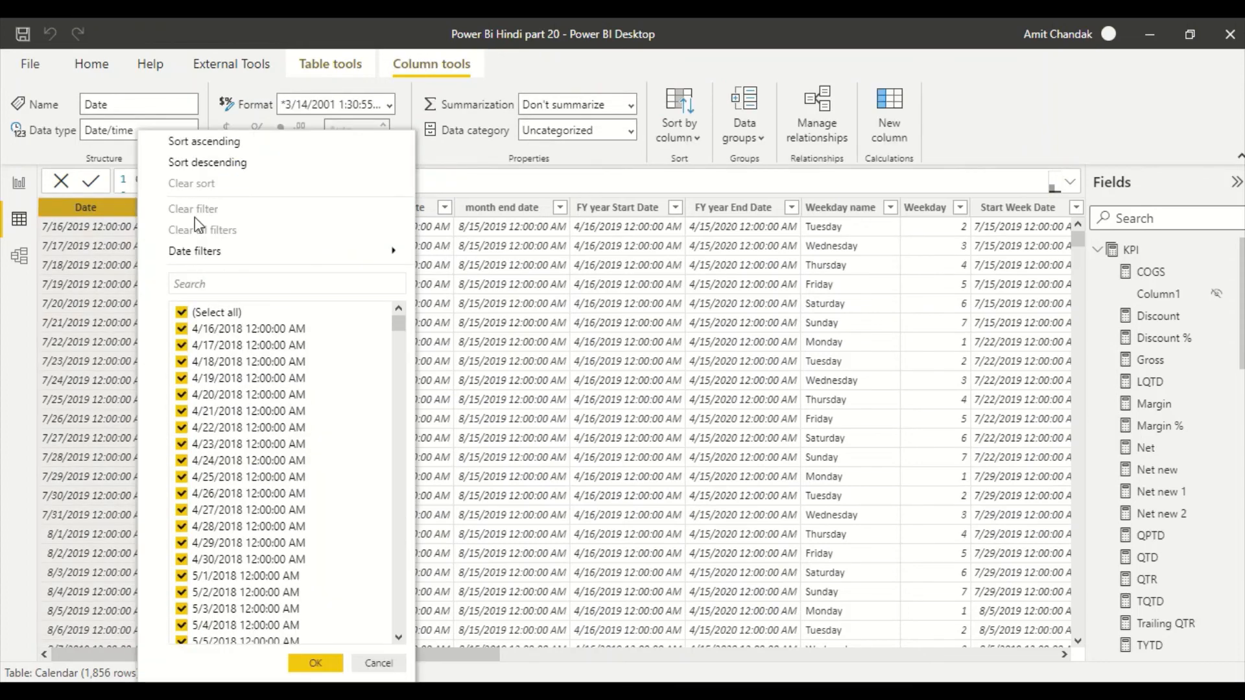
{"action": "left_click", "coordinate": [206, 163]}
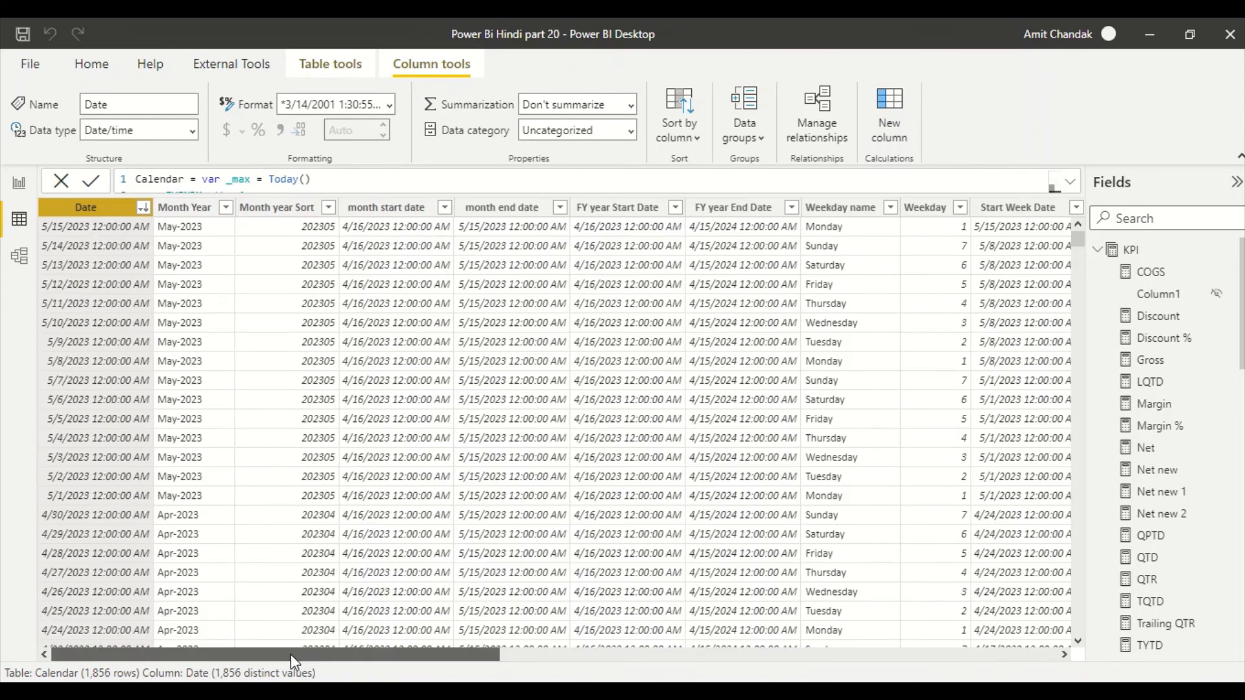
{"action": "mouse_move", "coordinate": [290, 655]}
{"action": "left_mouse_down"}
{"action": "mouse_move", "coordinate": [797, 656]}
{"action": "mouse_move", "coordinate": [848, 676]}
{"action": "mouse_move", "coordinate": [279, 657]}
{"action": "left_mouse_up"}
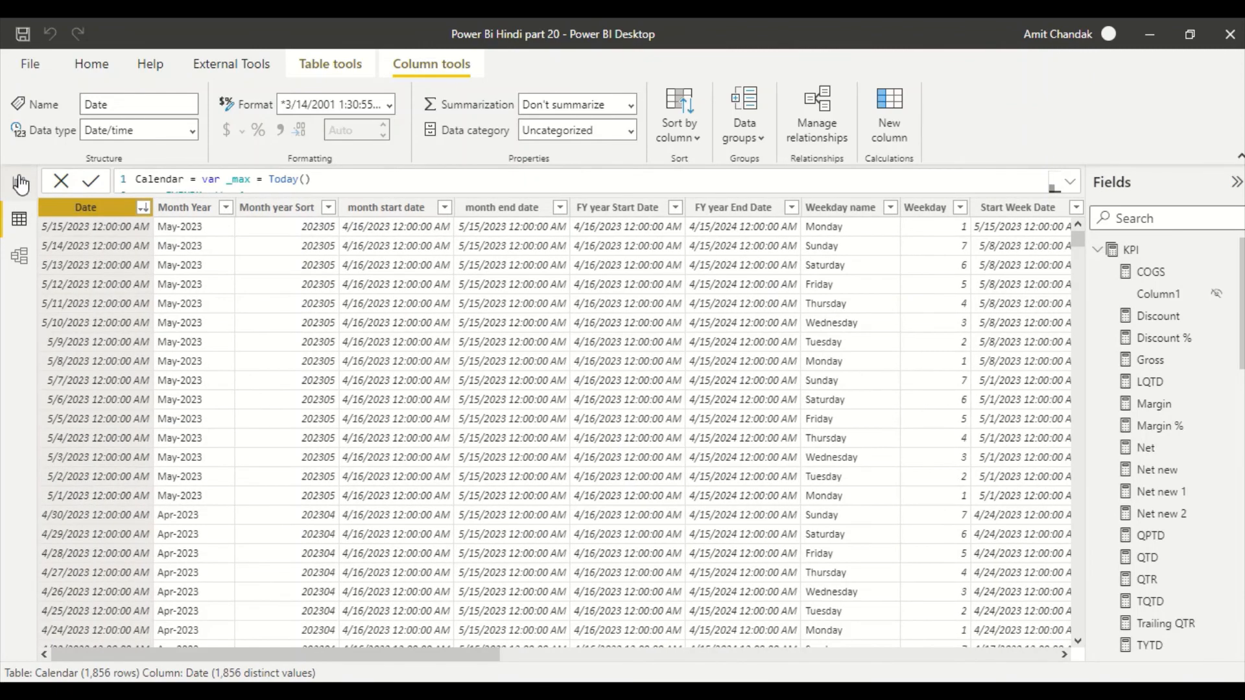
{"action": "left_click", "coordinate": [19, 184]}
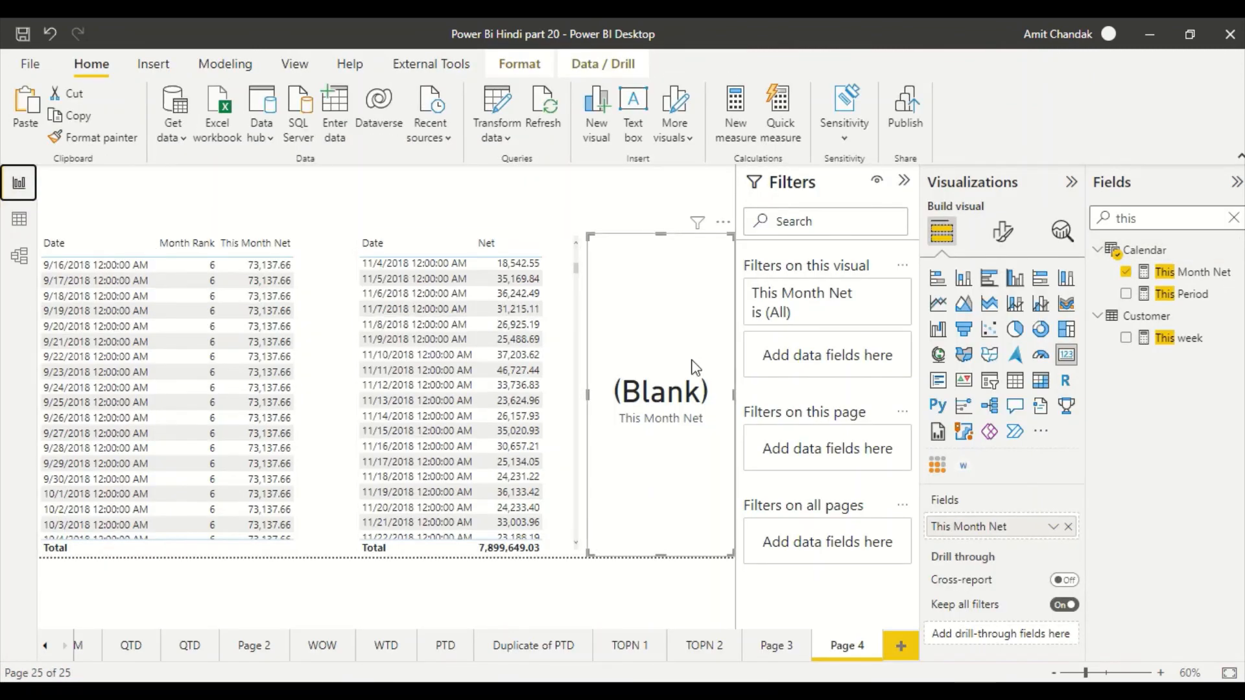